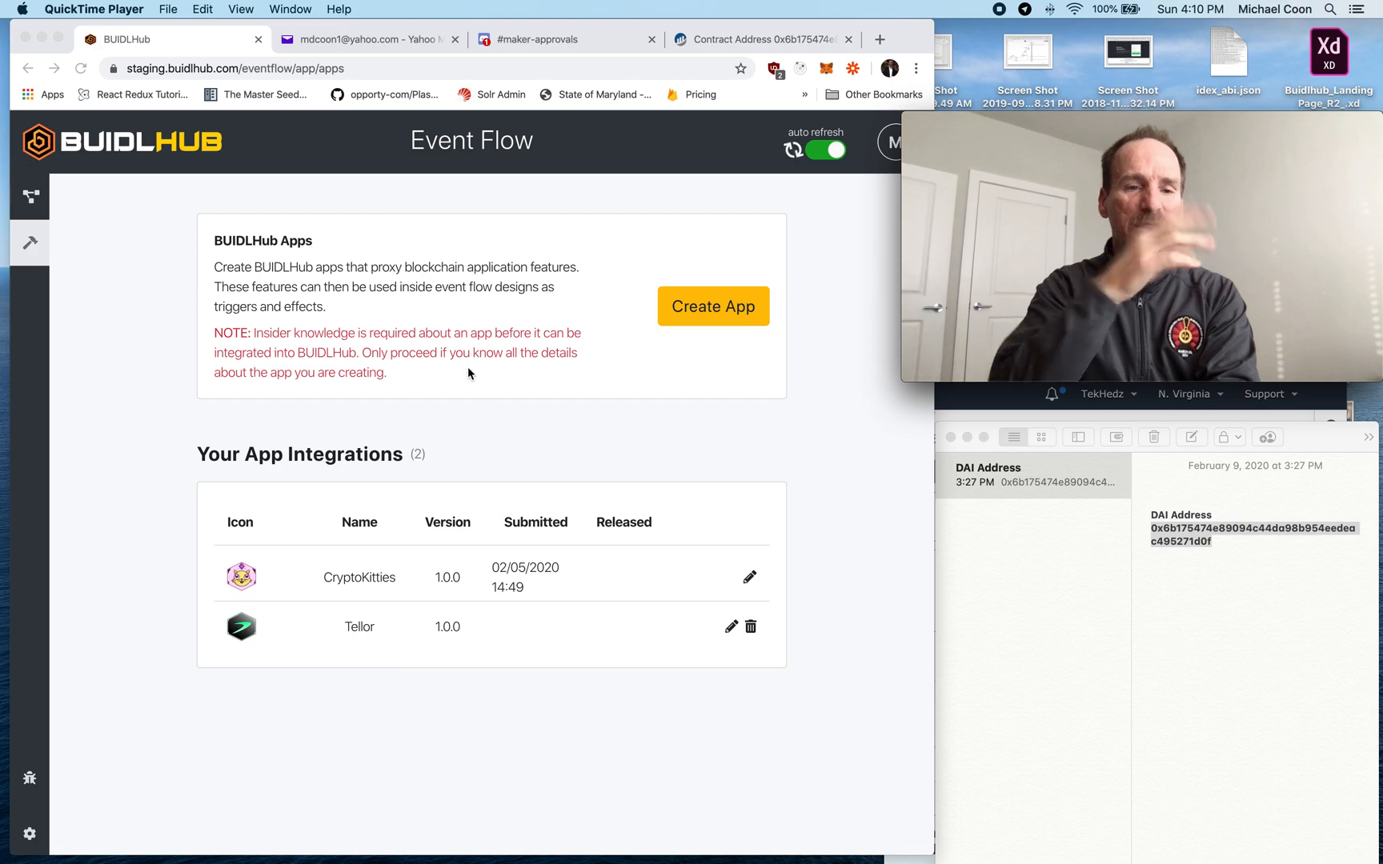
- Create a new app named Maker DAI with the description "DAI Stable coin platform"
click(33, 238)
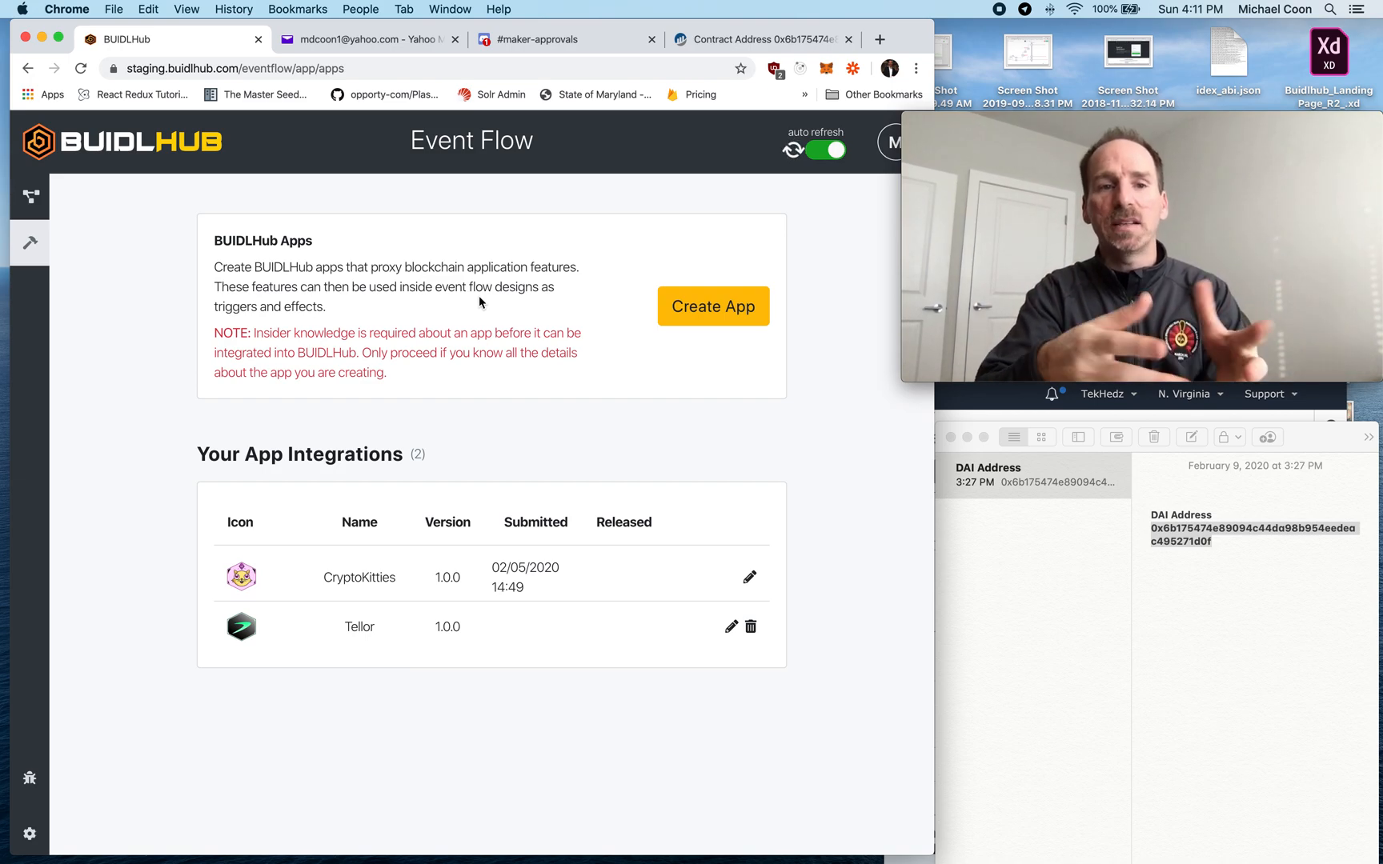
click(698, 322)
drag(376, 242, 277, 244)
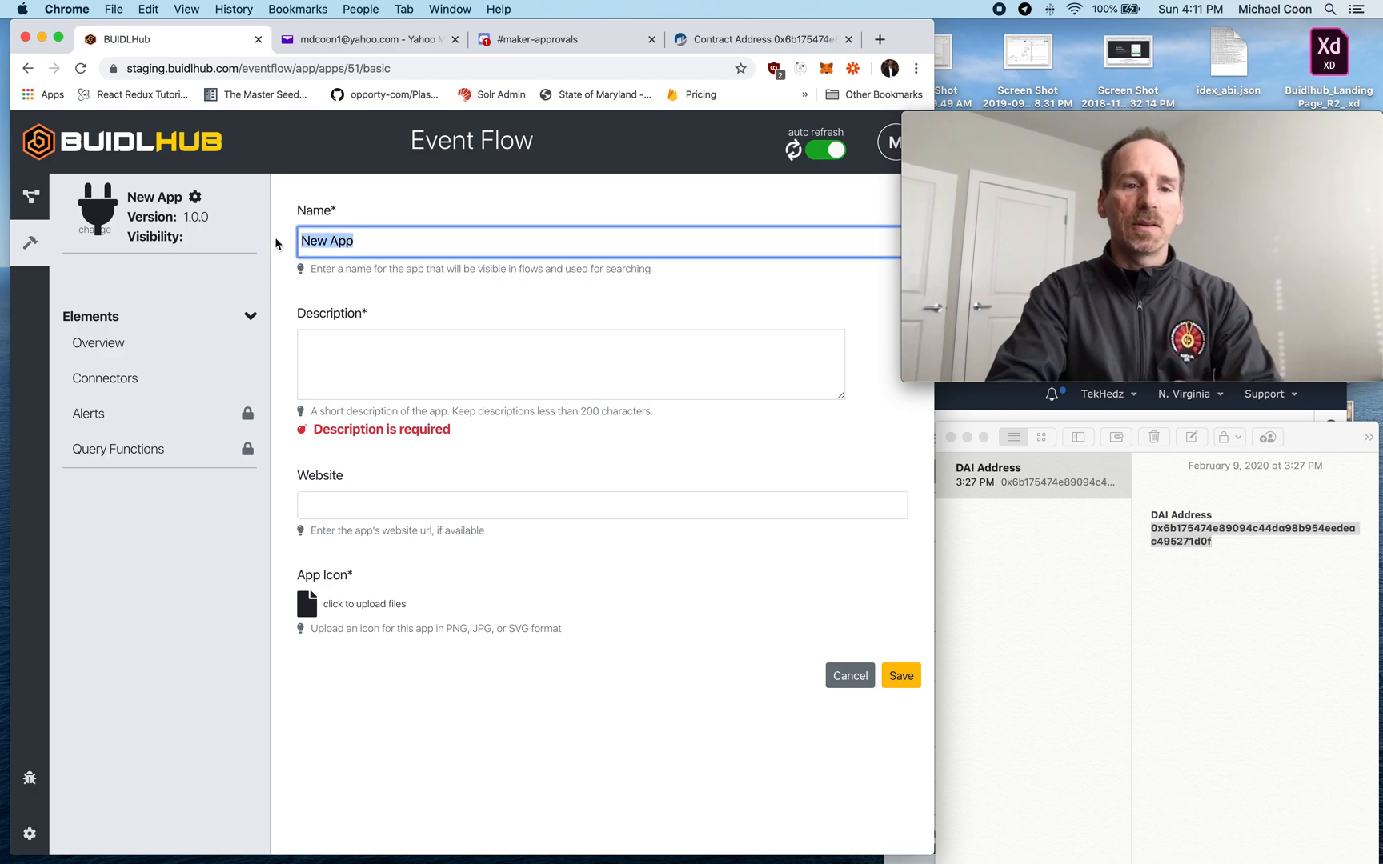
text(Maker DAI)
click(451, 334)
text(DAI Stable coint pl)
key(BackSpace)
key(BackSpace)
key(BackSpace)
key(BackSpace)
text(platform)
- Upload maker-mkr-logo.png from the Desktop as the app icon and save the app's basic details
click(301, 601)
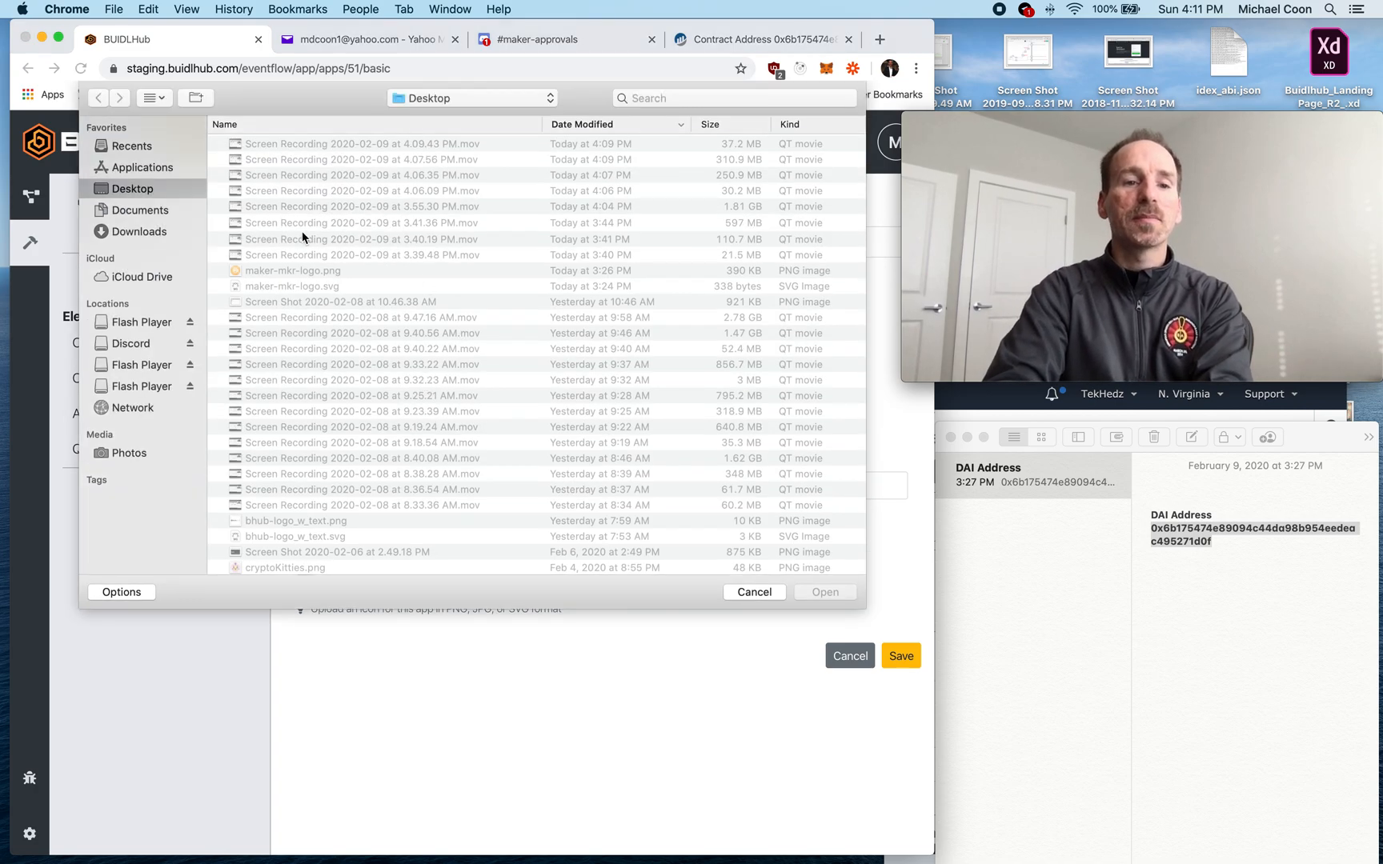
click(291, 272)
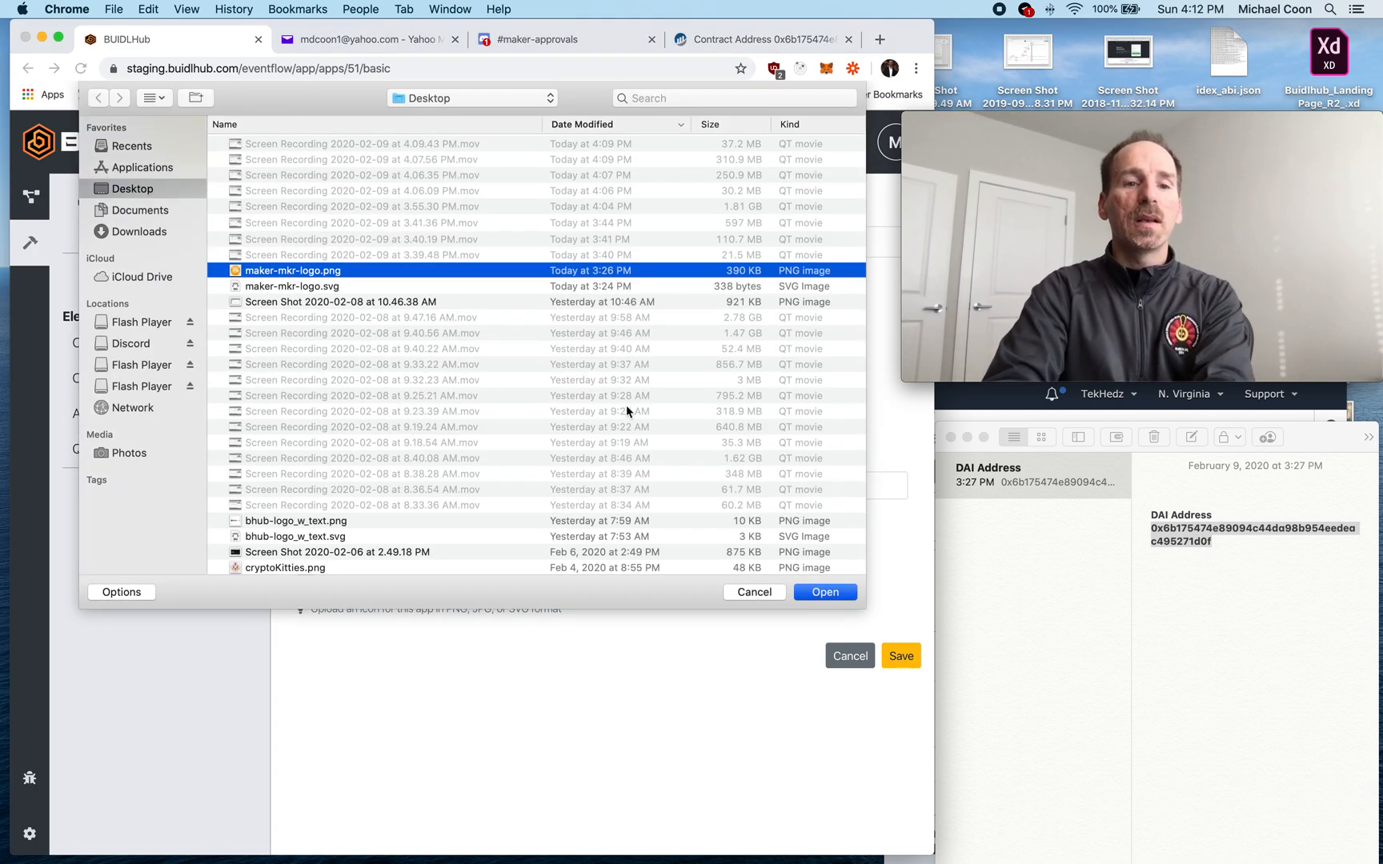
click(825, 592)
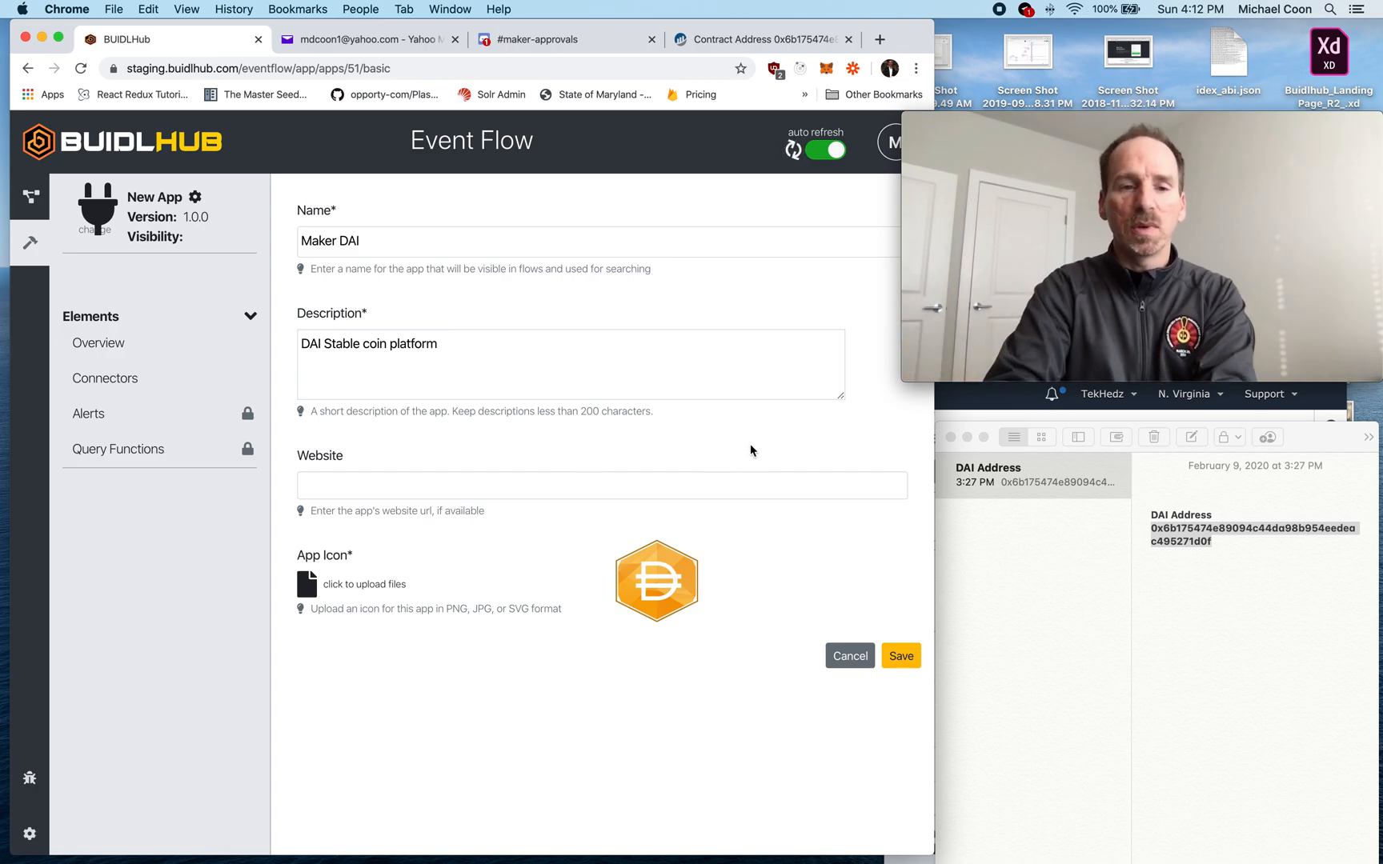
click(898, 654)
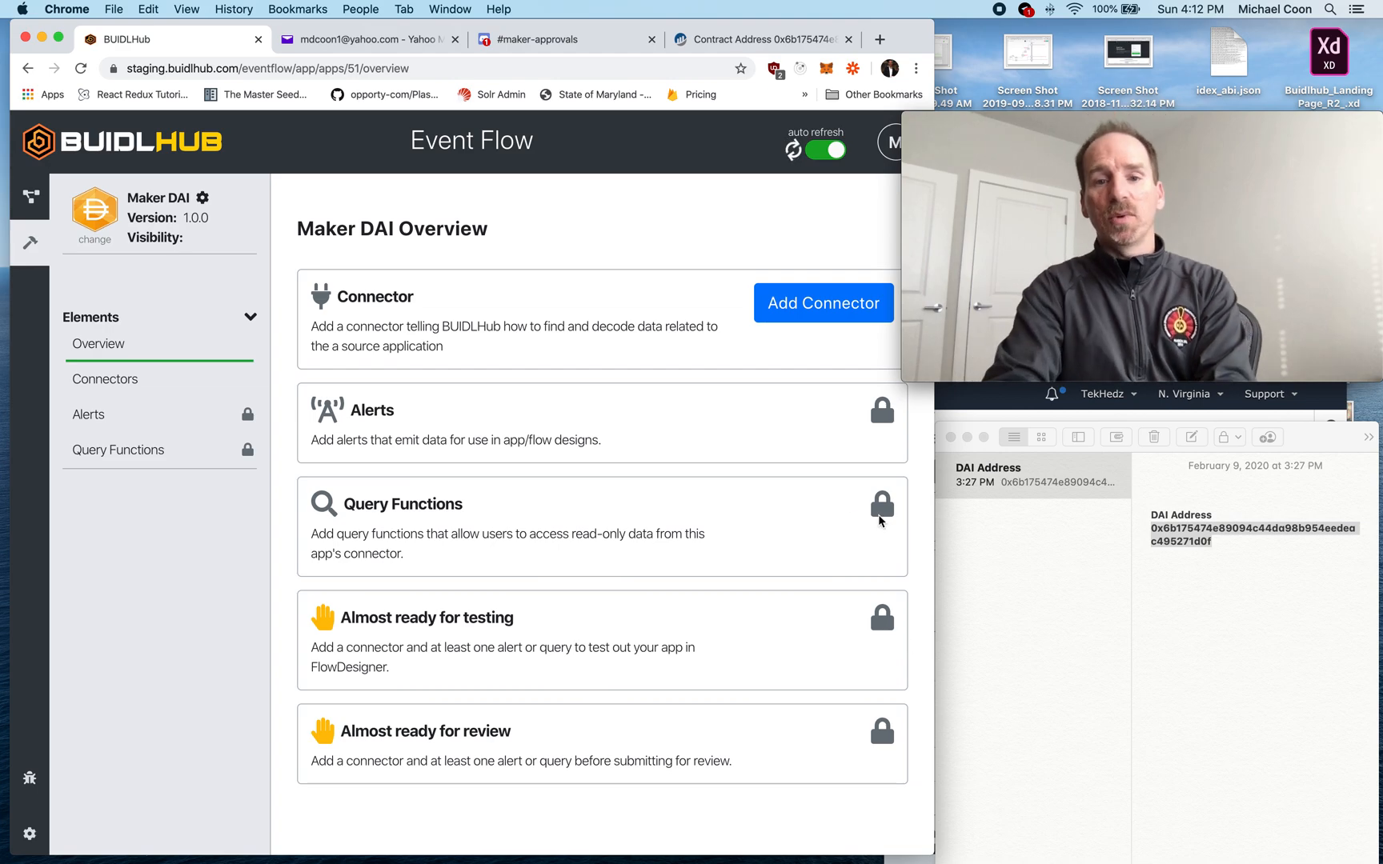
- Add a connector to the app with the type Ethereum Smart Contract and save the data source
click(800, 310)
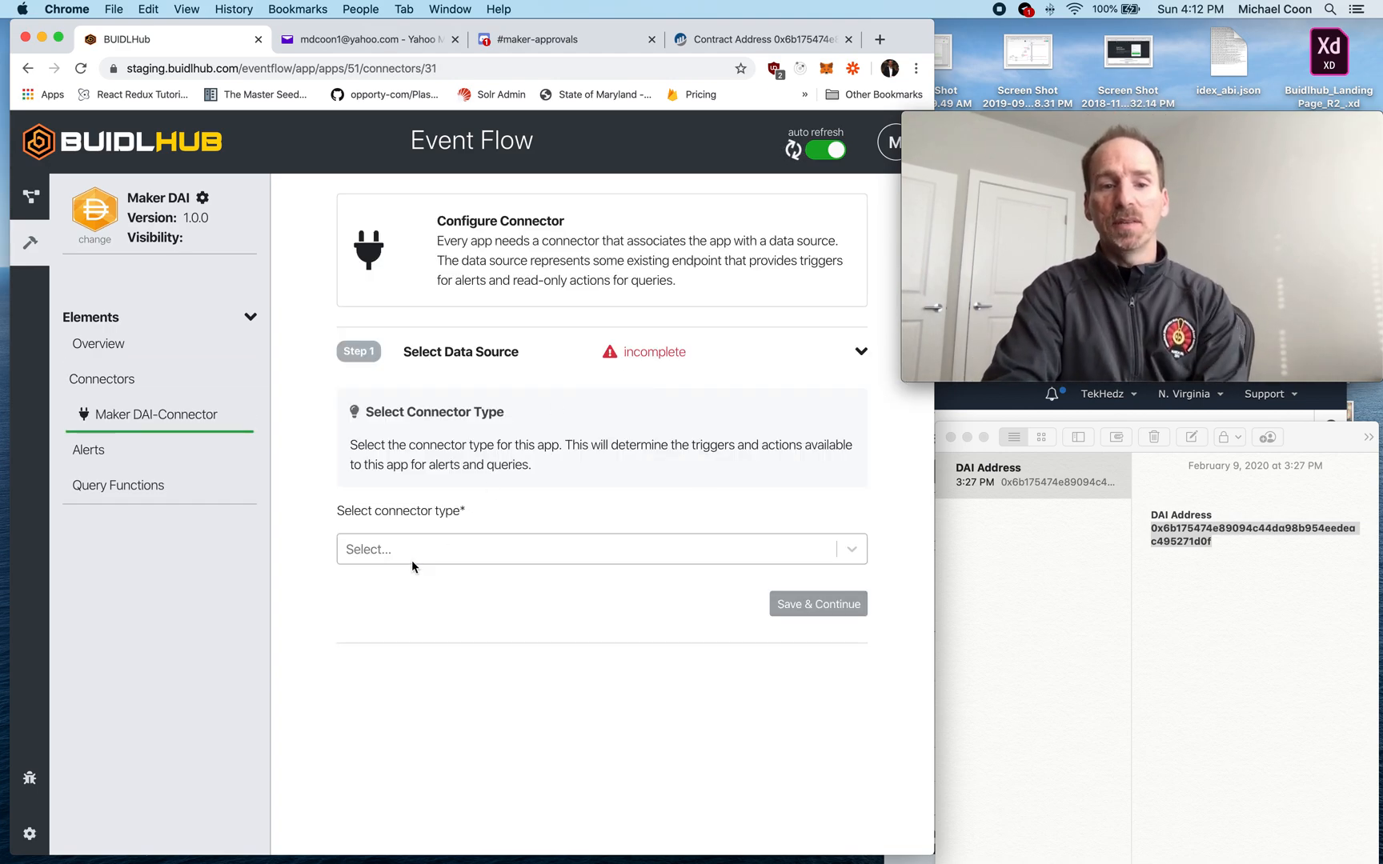
click(599, 549)
click(512, 612)
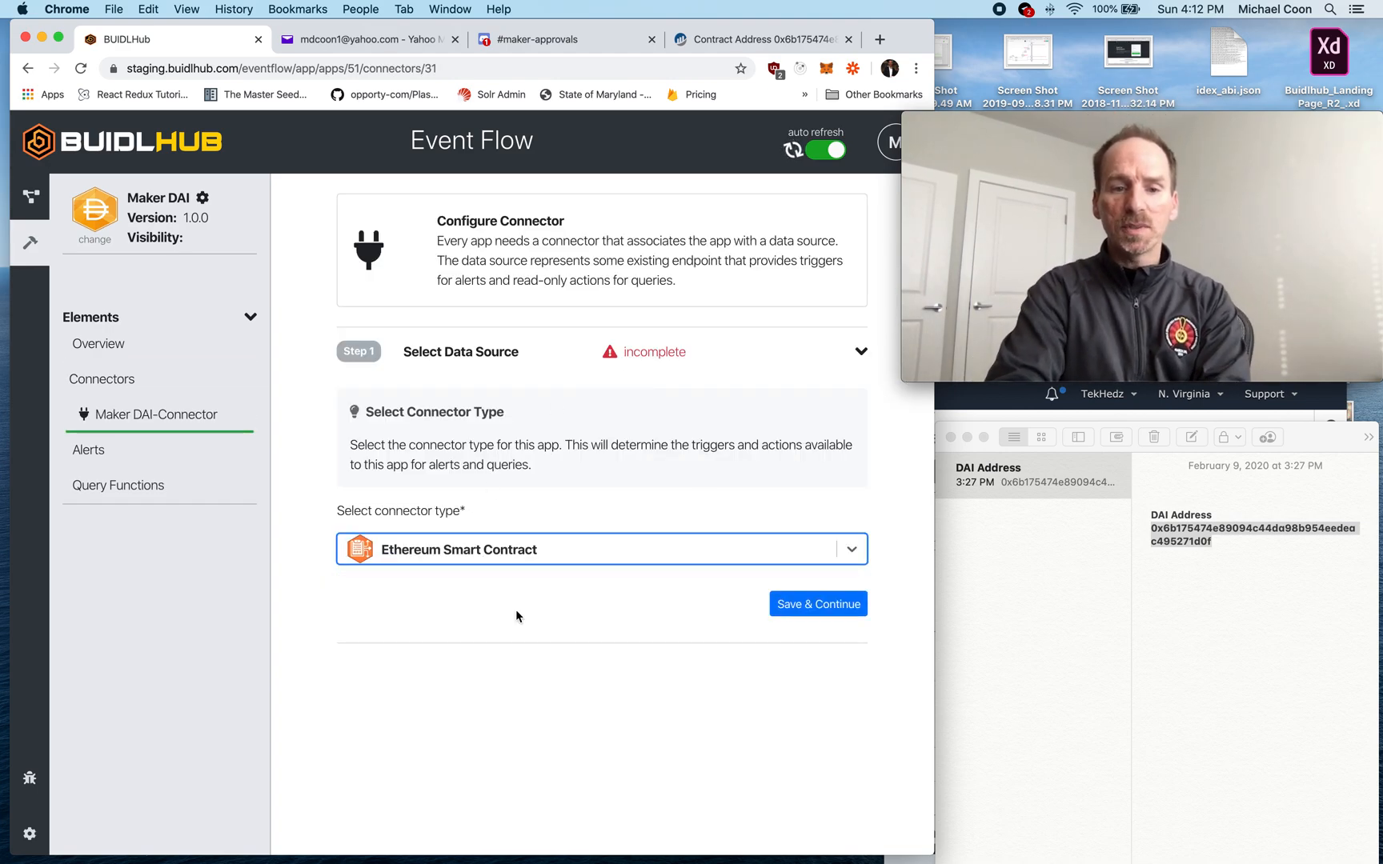
click(571, 563)
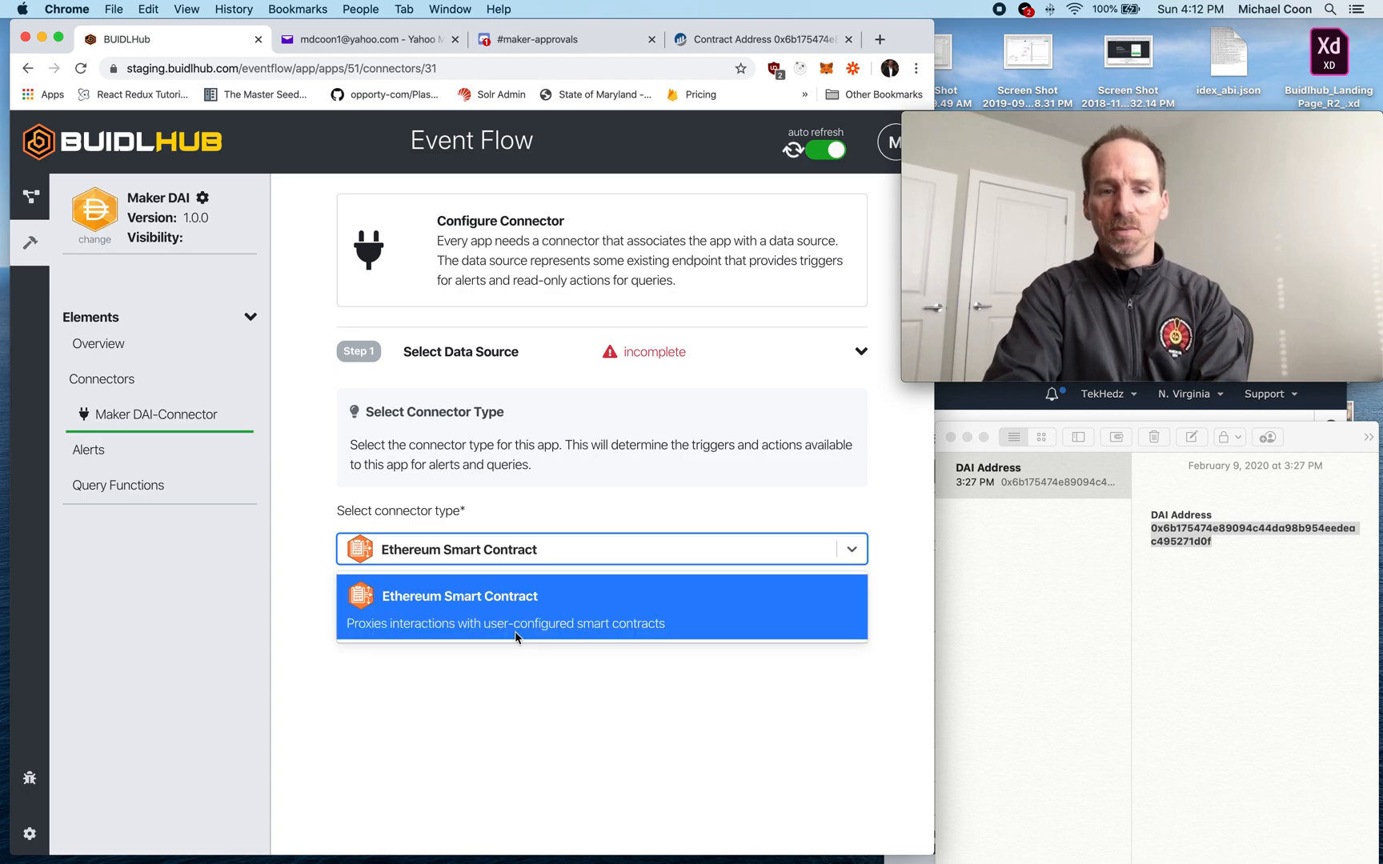
click(554, 558)
click(798, 605)
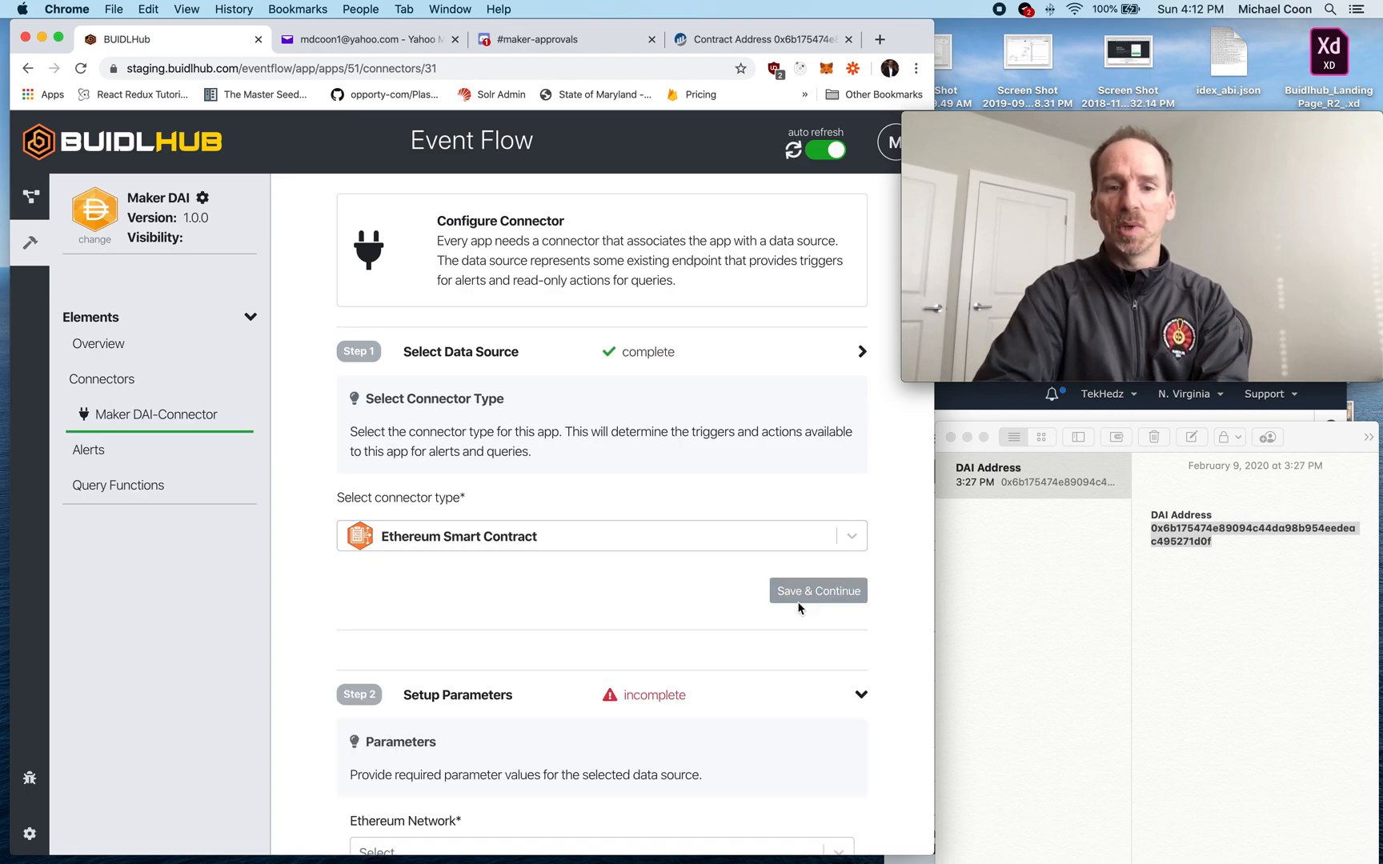
- Set the connector's Ethereum Network parameter to Mainnet
scroll(456, 641, down, 2)
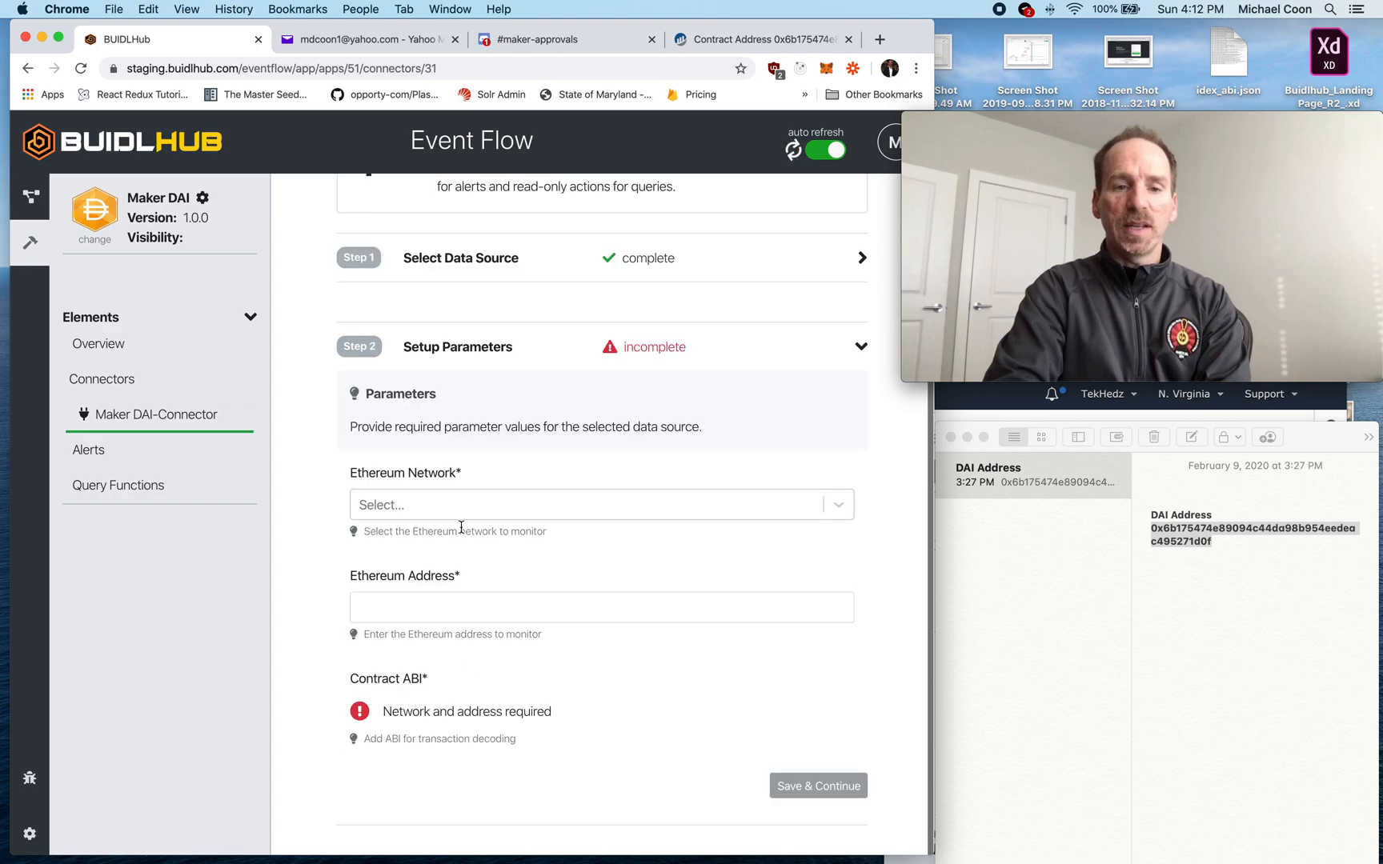
click(454, 507)
click(423, 577)
click(420, 606)
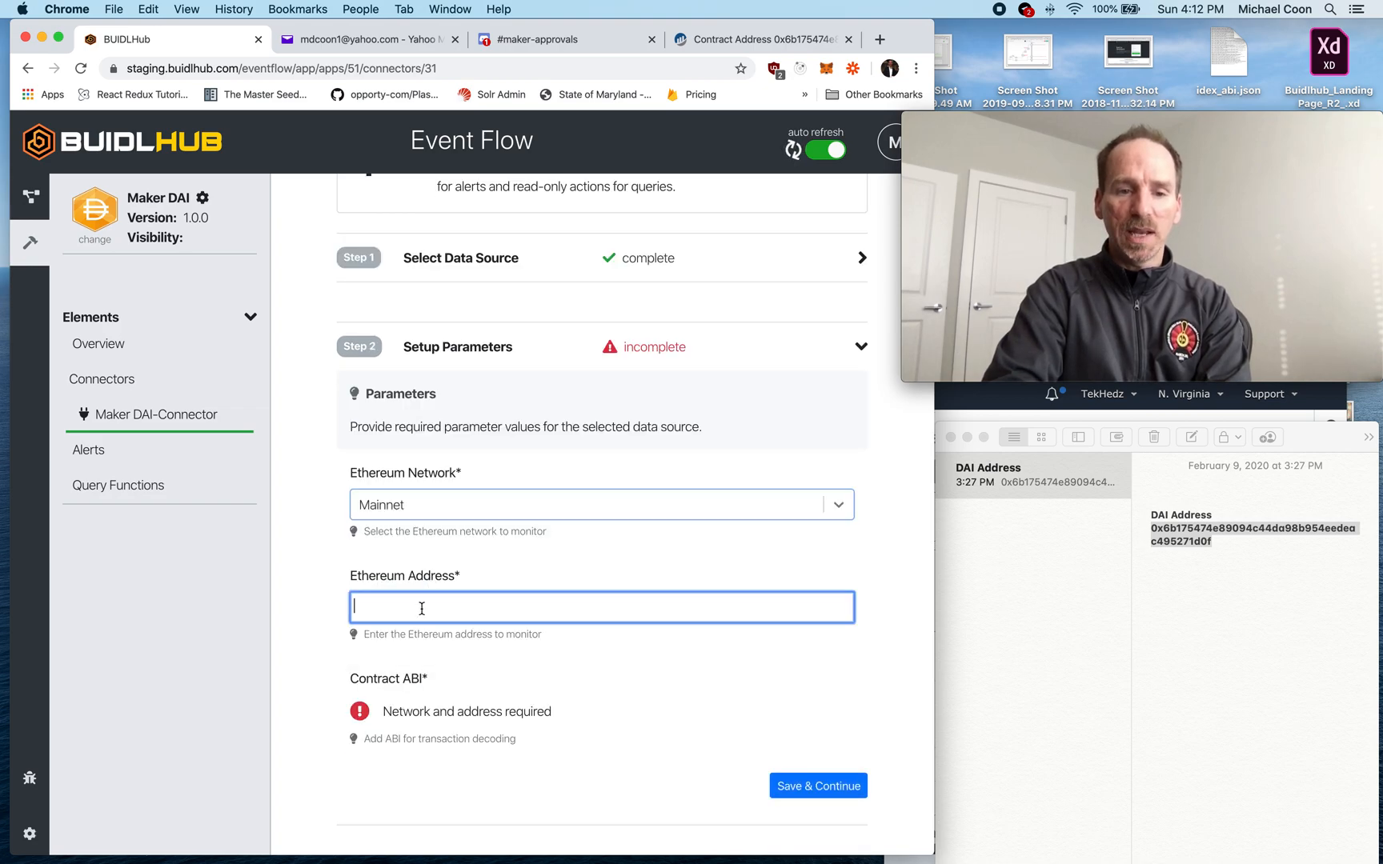
key(super+v)
triple_click(571, 606)
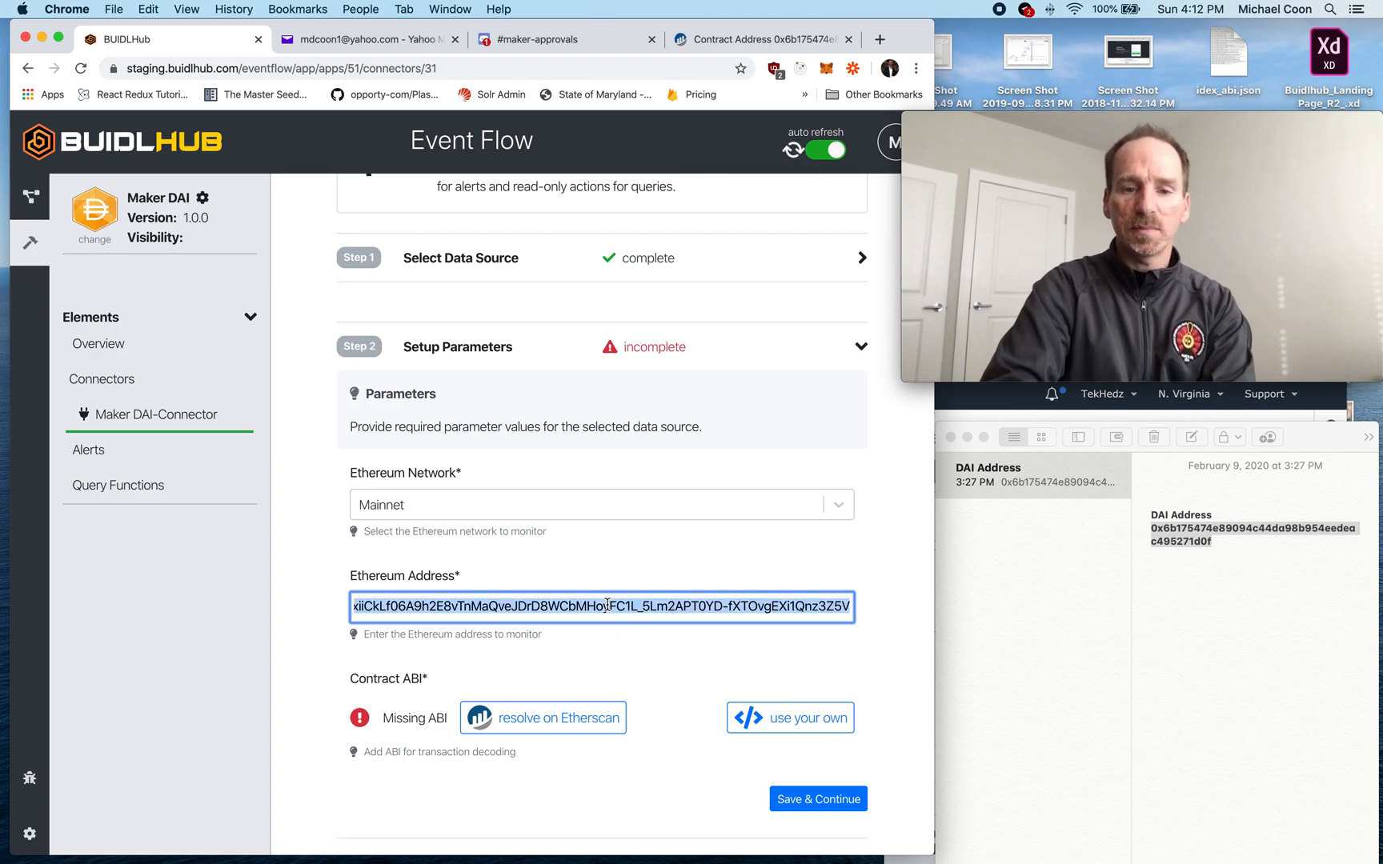
key(BackSpace)
- Copy the DAI address 0x6b175474e89094c44da98b954eedeac495271d0f from the Notes app into the connector's Ethereum Address in Chrome
click(1259, 547)
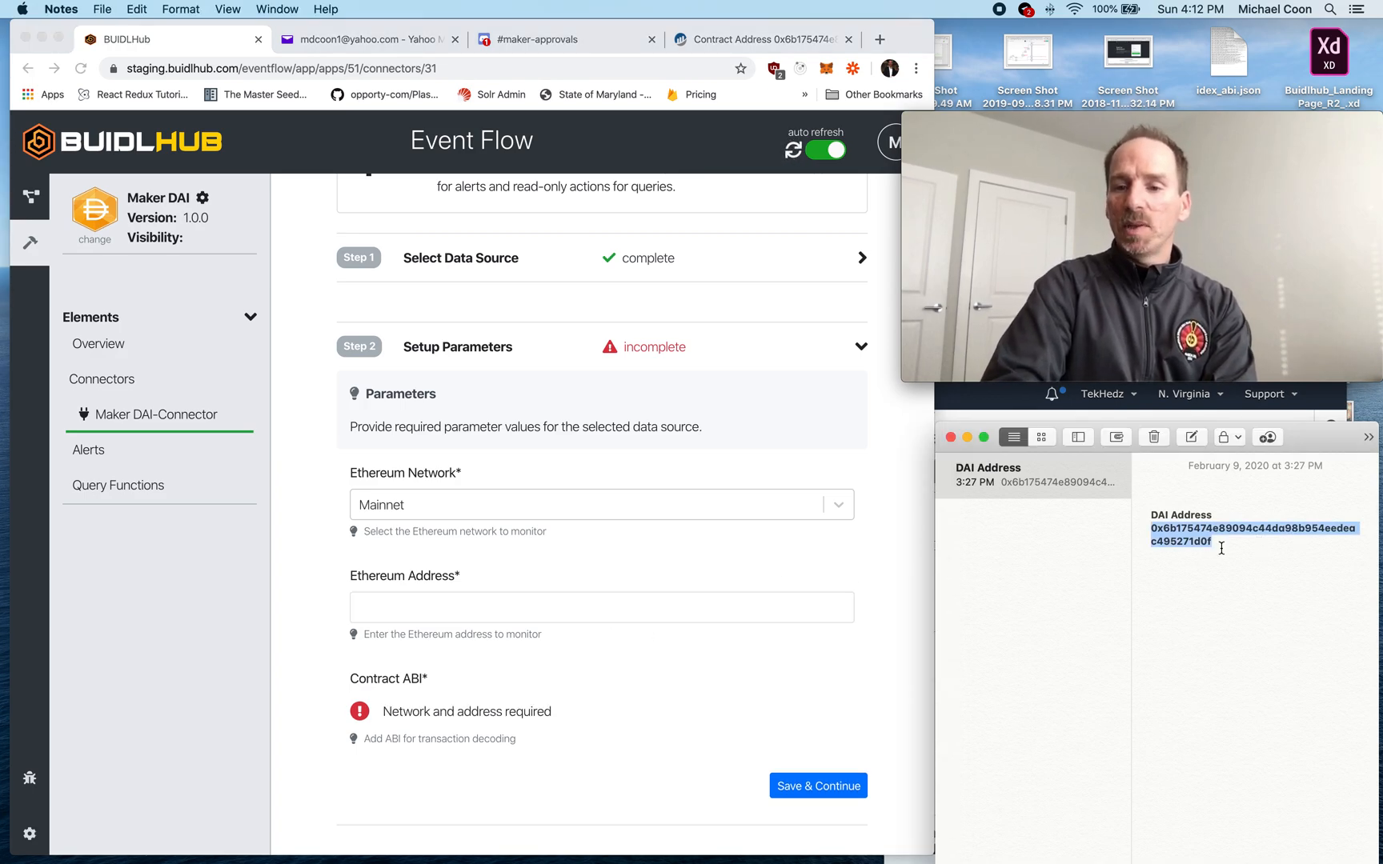
drag(1225, 548, 1148, 532)
key(super+c)
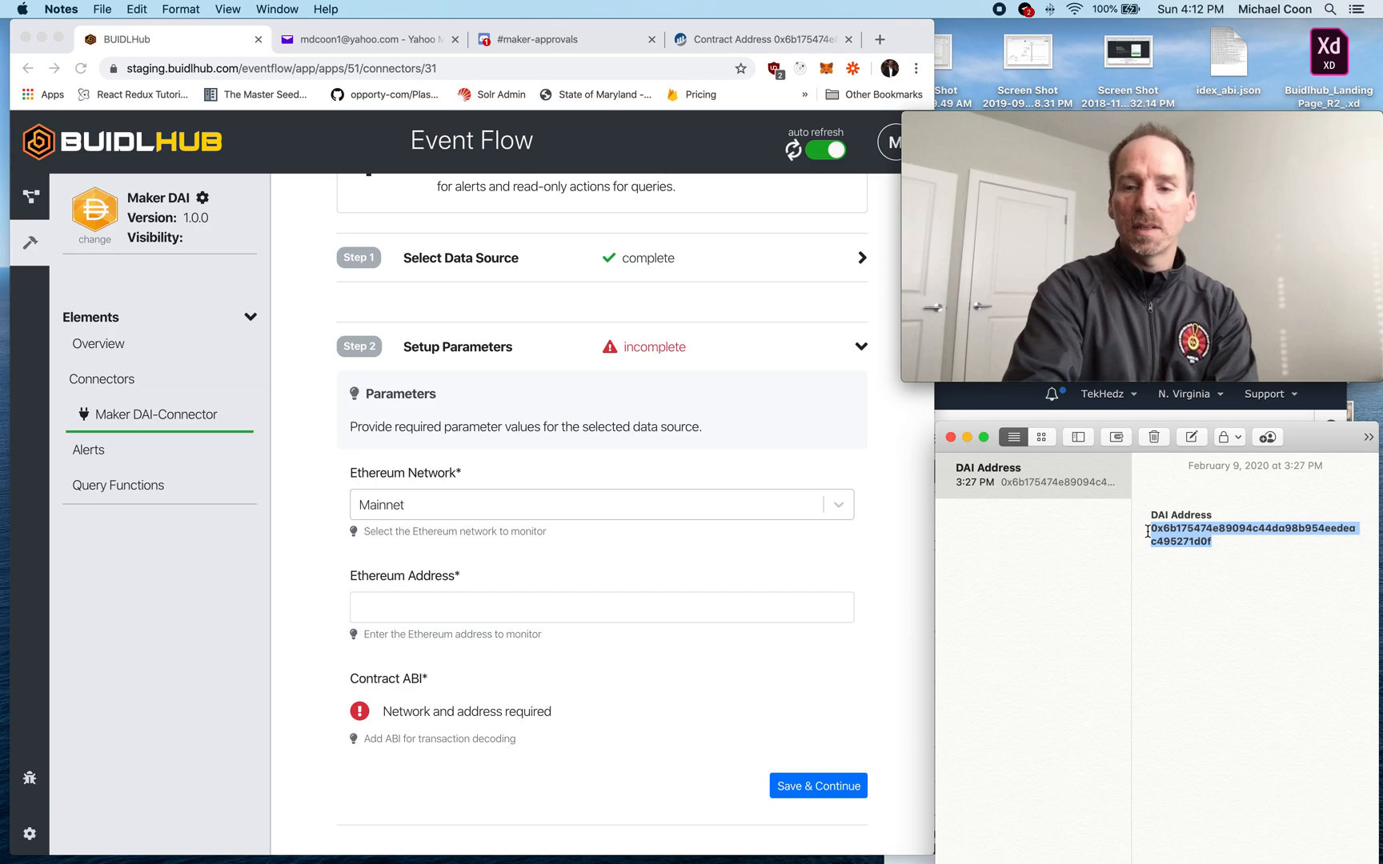
click(548, 600)
key(super+v)
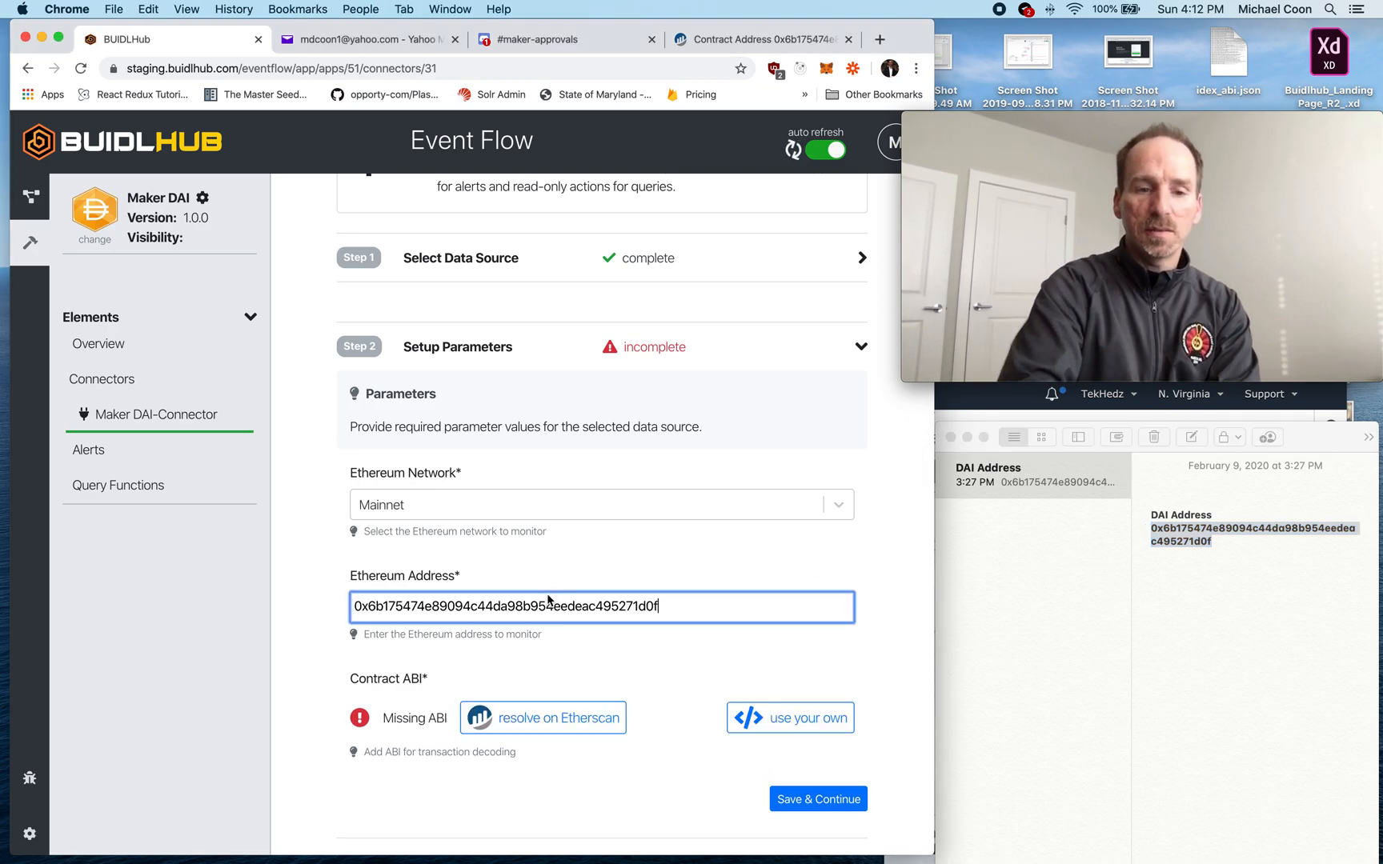
- Resolve the contract ABI for the entered address on Etherscan
click(690, 650)
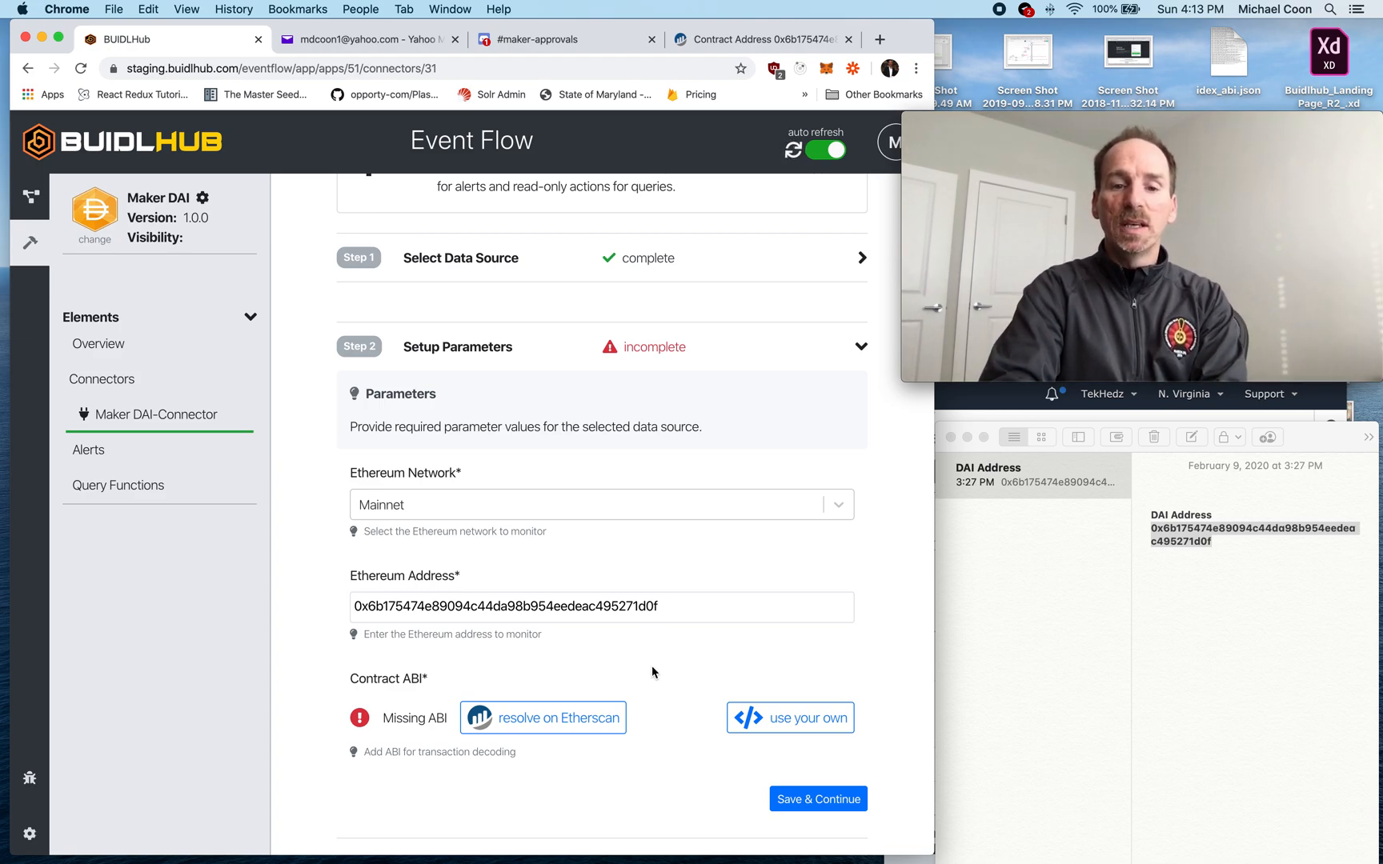
scroll(653, 666, down, 1)
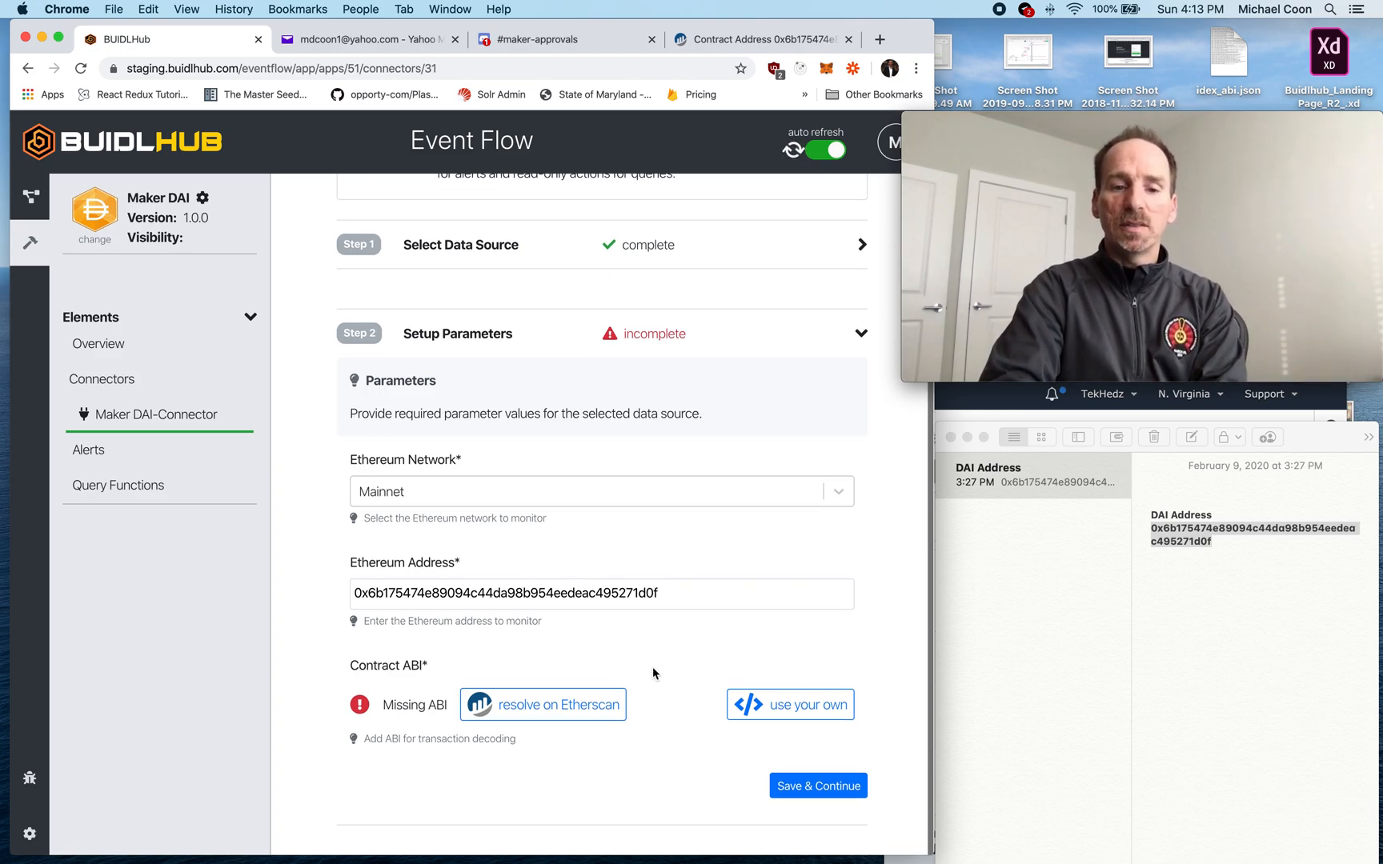
click(563, 715)
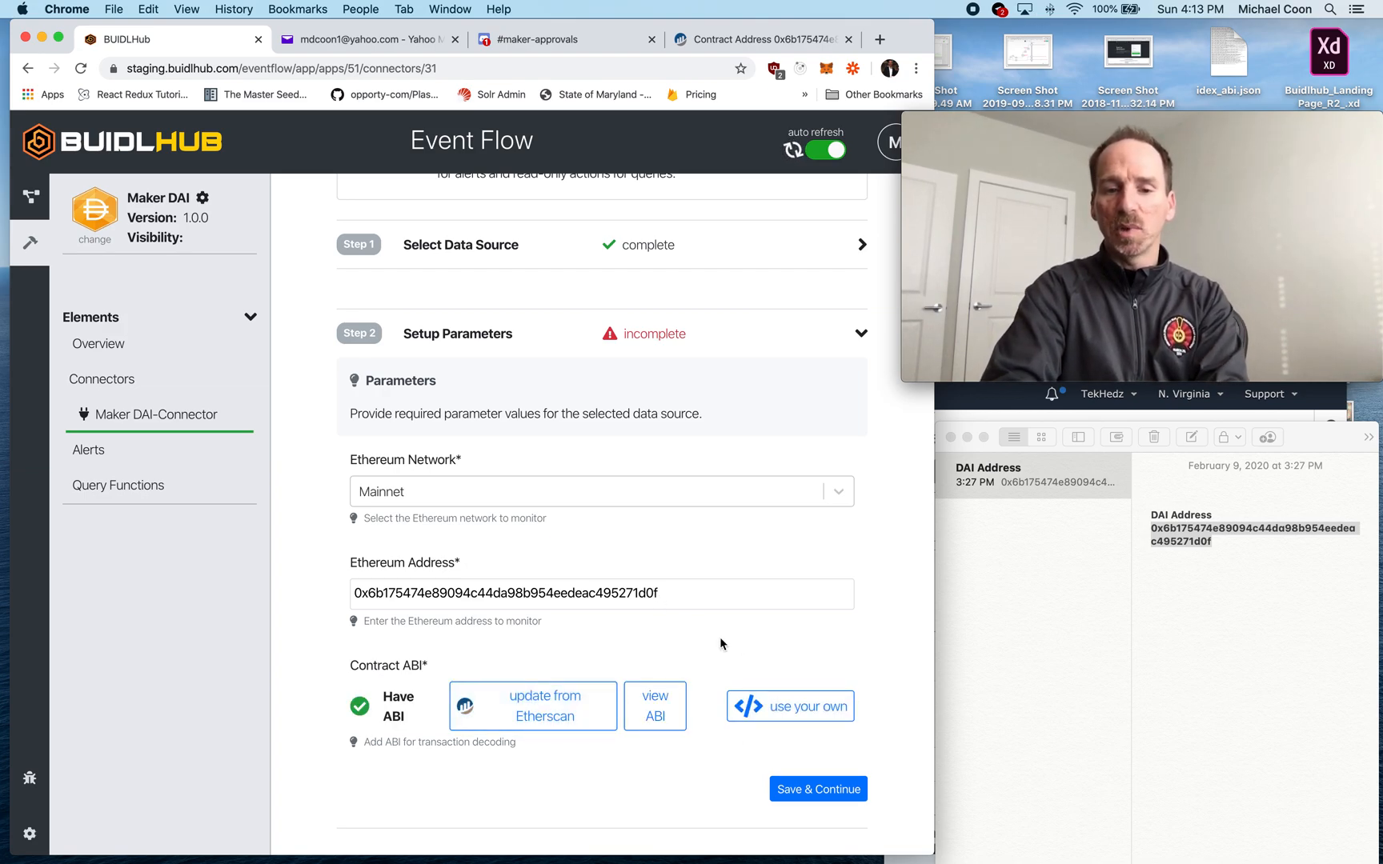
- Look at the options for providing a custom ABI and examine the functions in the resolved ABI's details
click(768, 706)
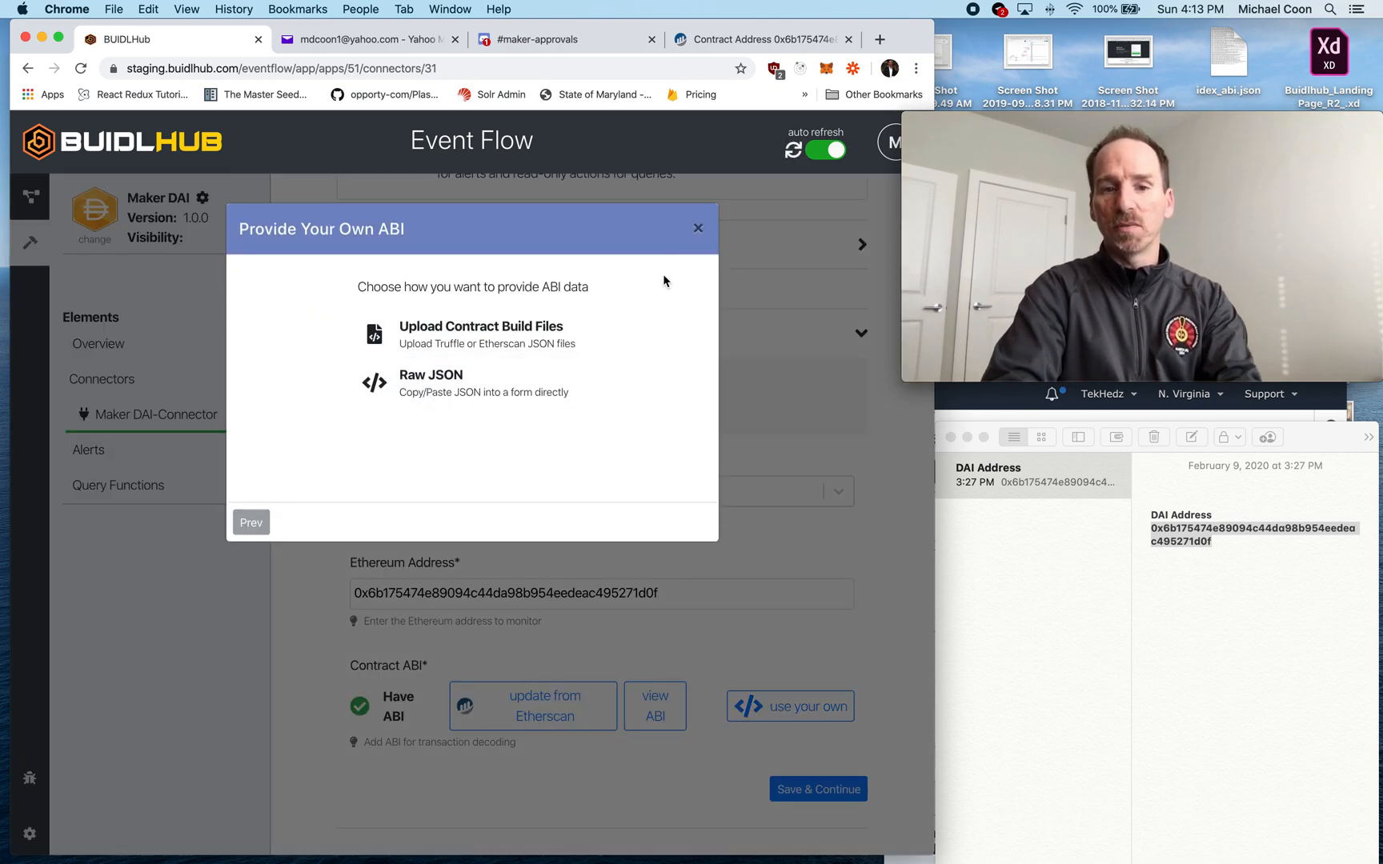
click(698, 228)
click(655, 706)
click(405, 297)
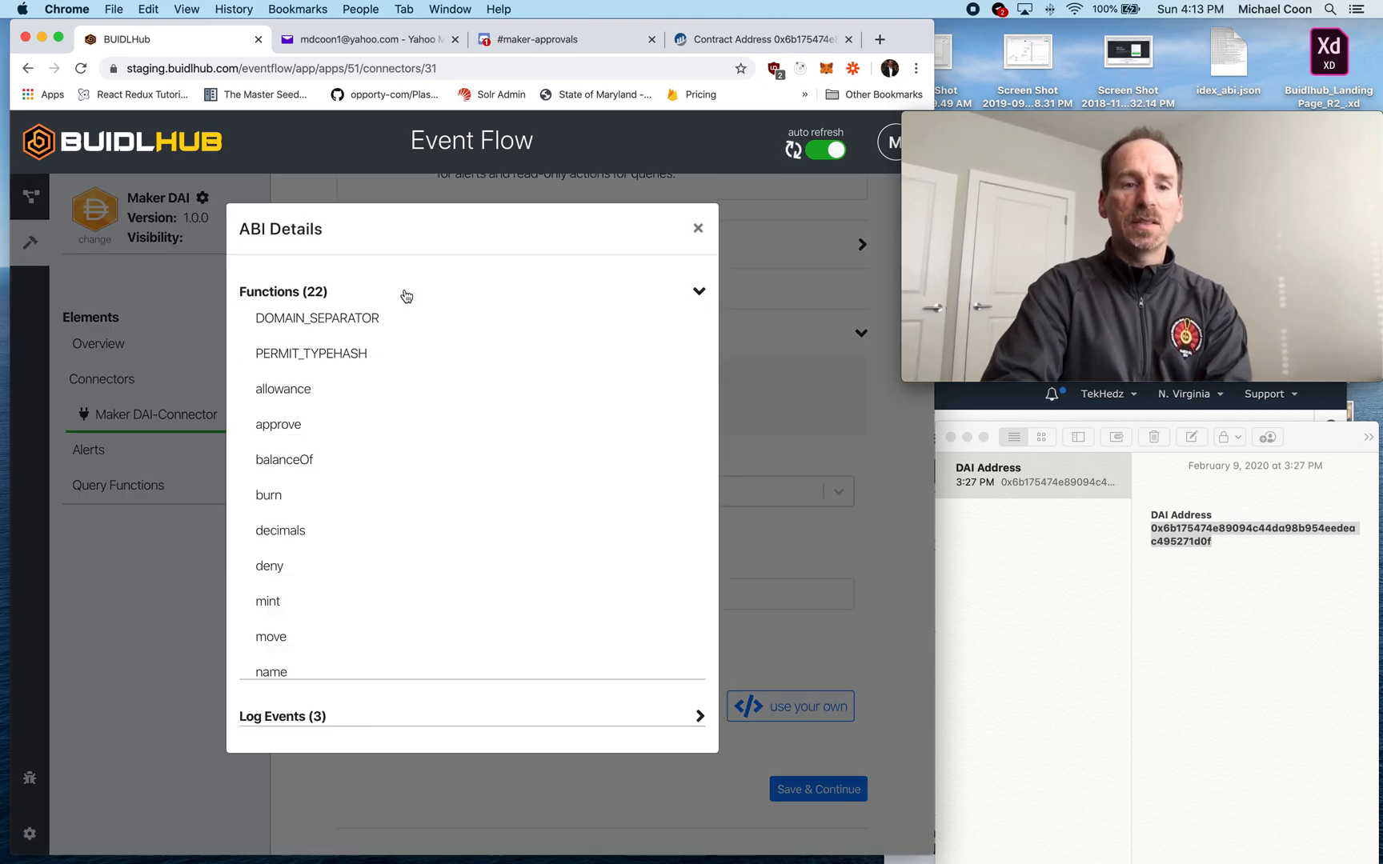
scroll(414, 478, down, 1)
click(375, 294)
click(697, 229)
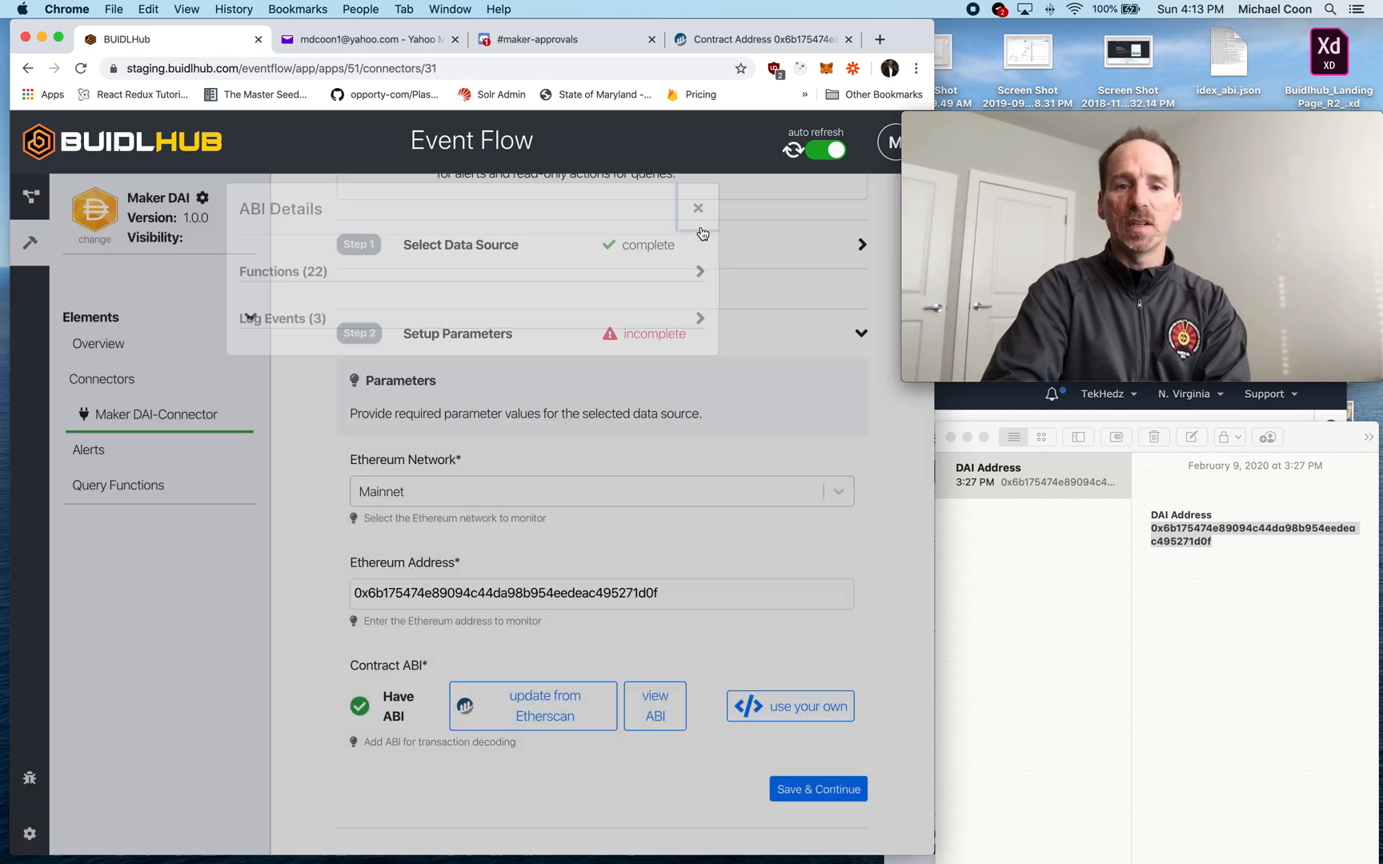
- Save the connector's parameters and return to the app overview
click(808, 791)
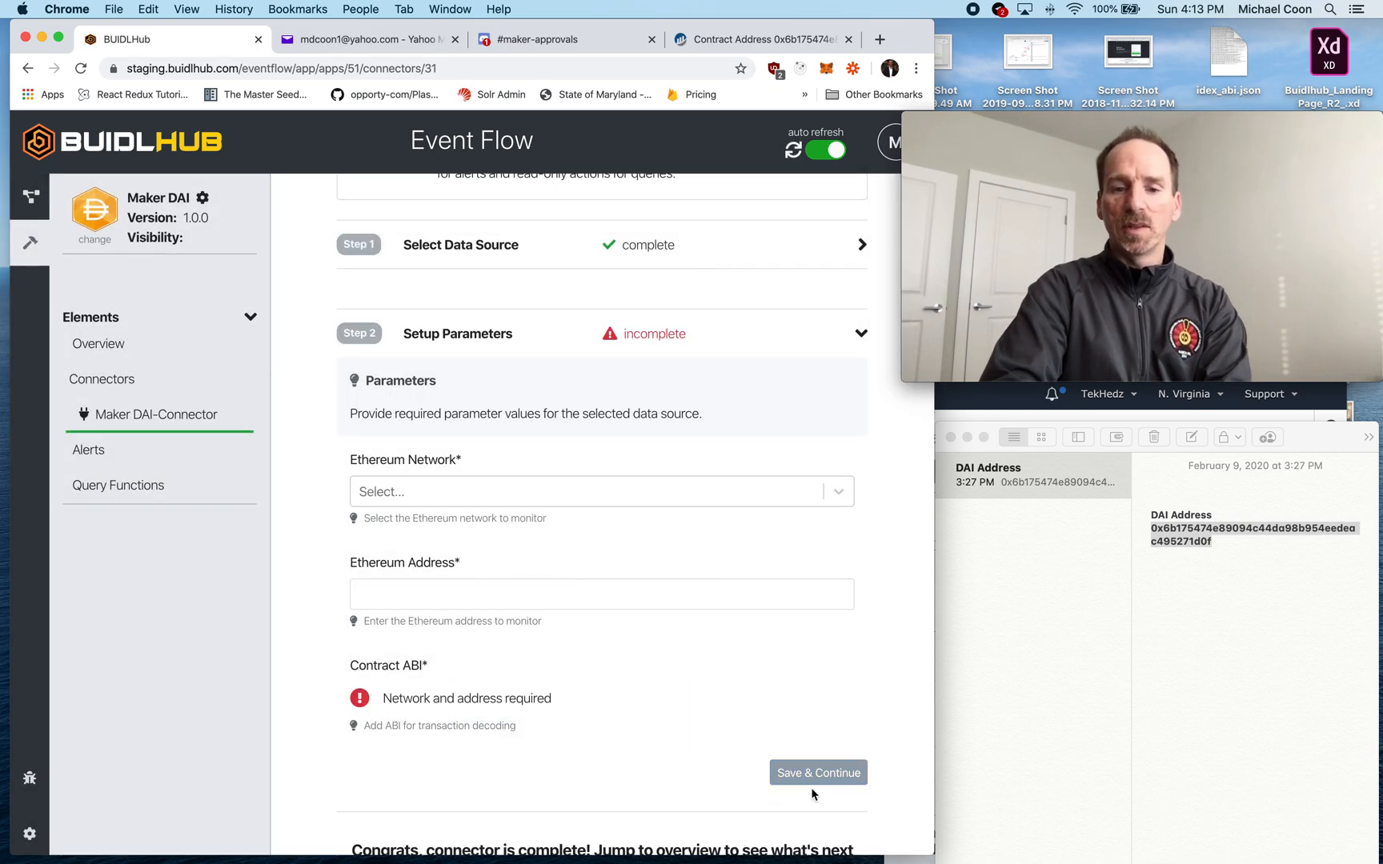
click(597, 530)
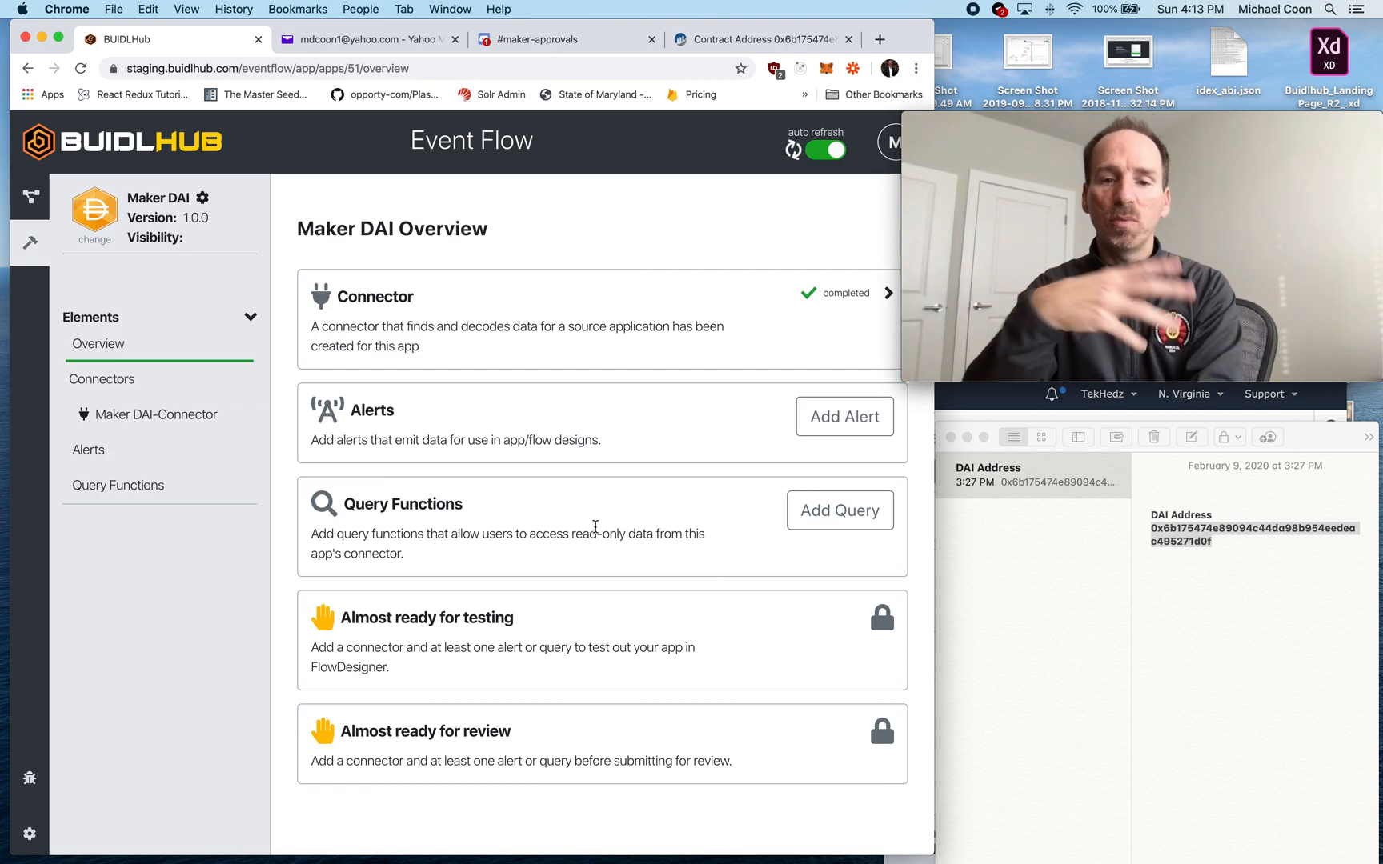
- Add a new alert to the app with the Specific Event trigger and save the trigger selection
click(810, 423)
click(832, 421)
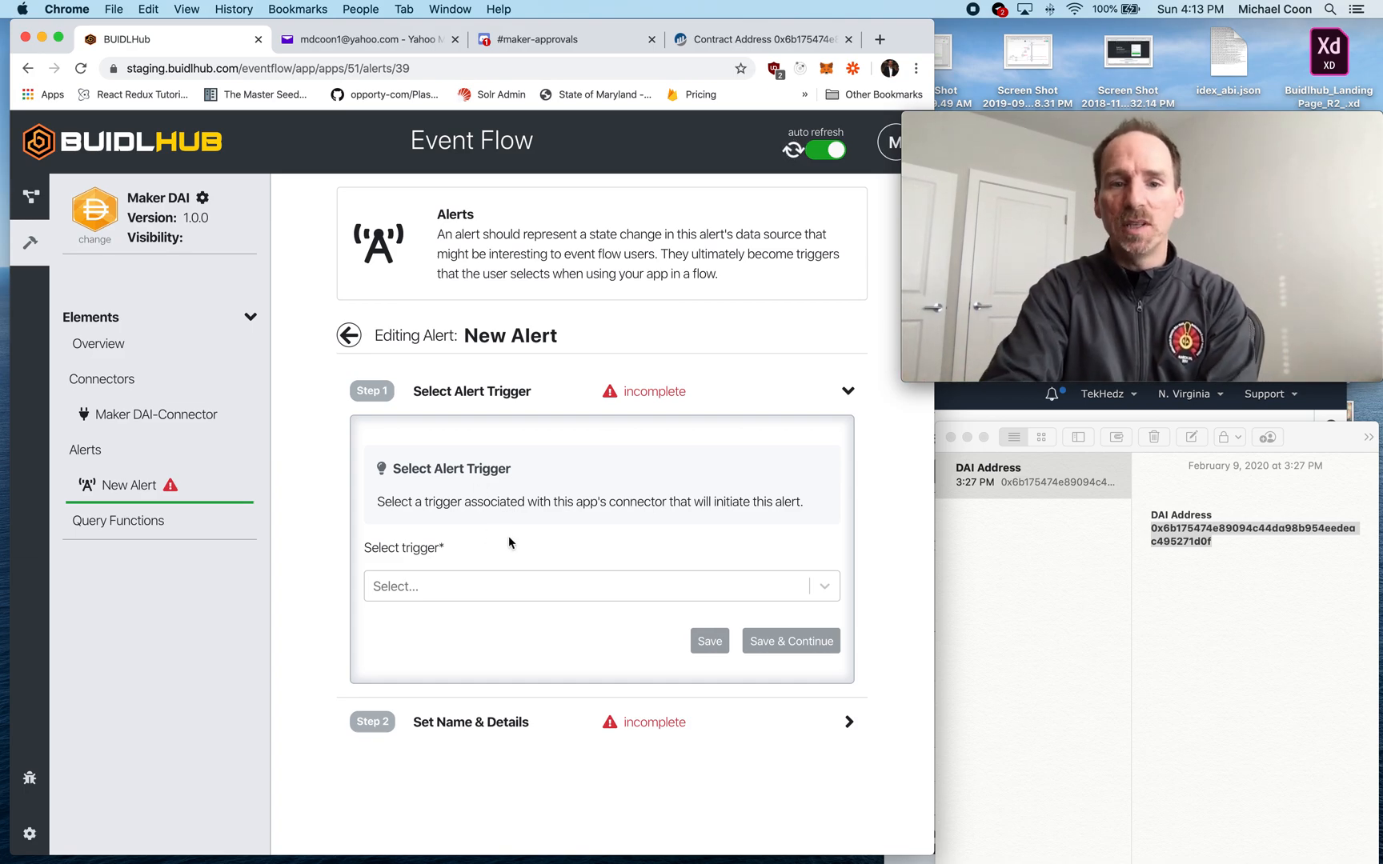
scroll(563, 545, down, 1)
click(486, 552)
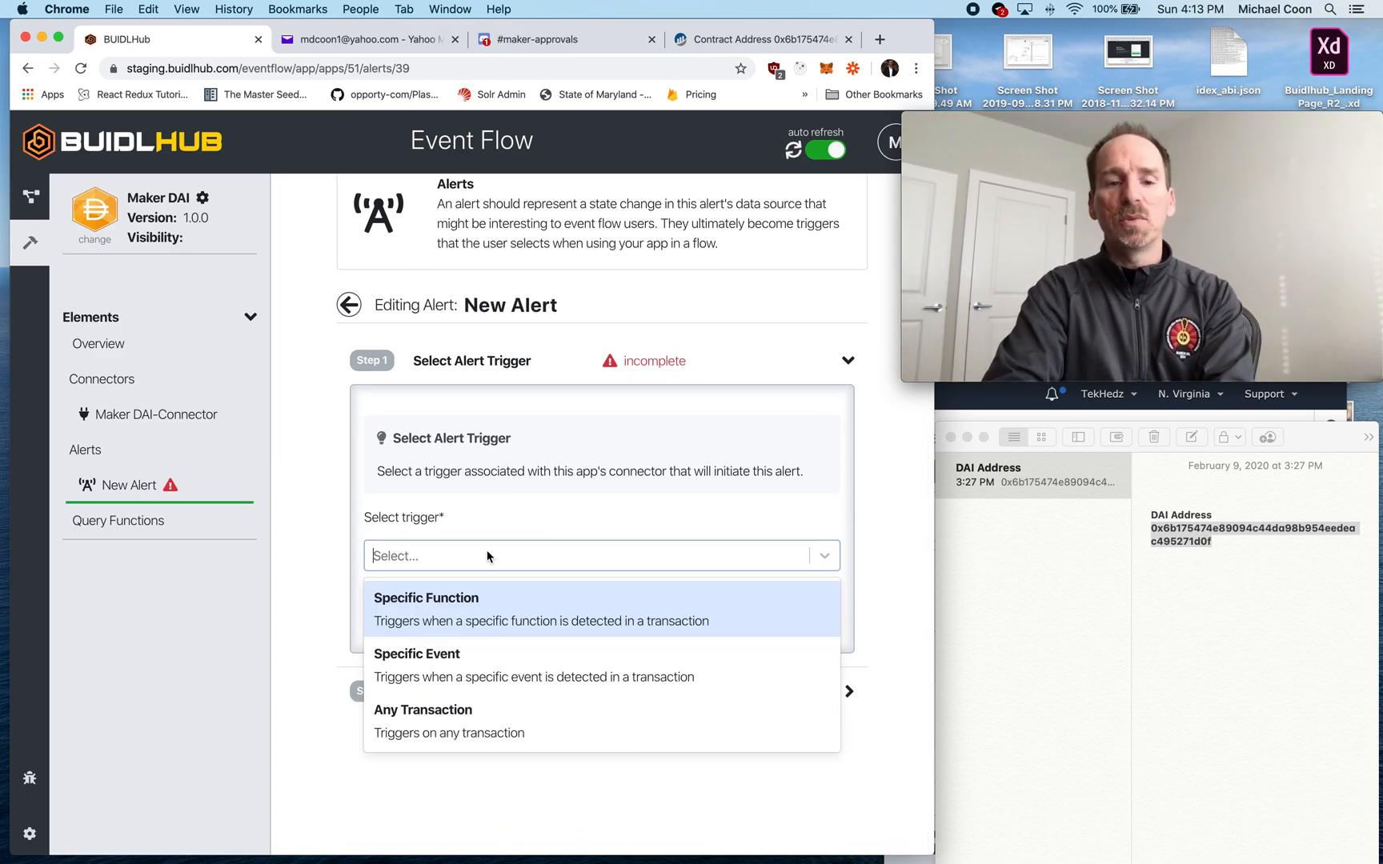
click(493, 658)
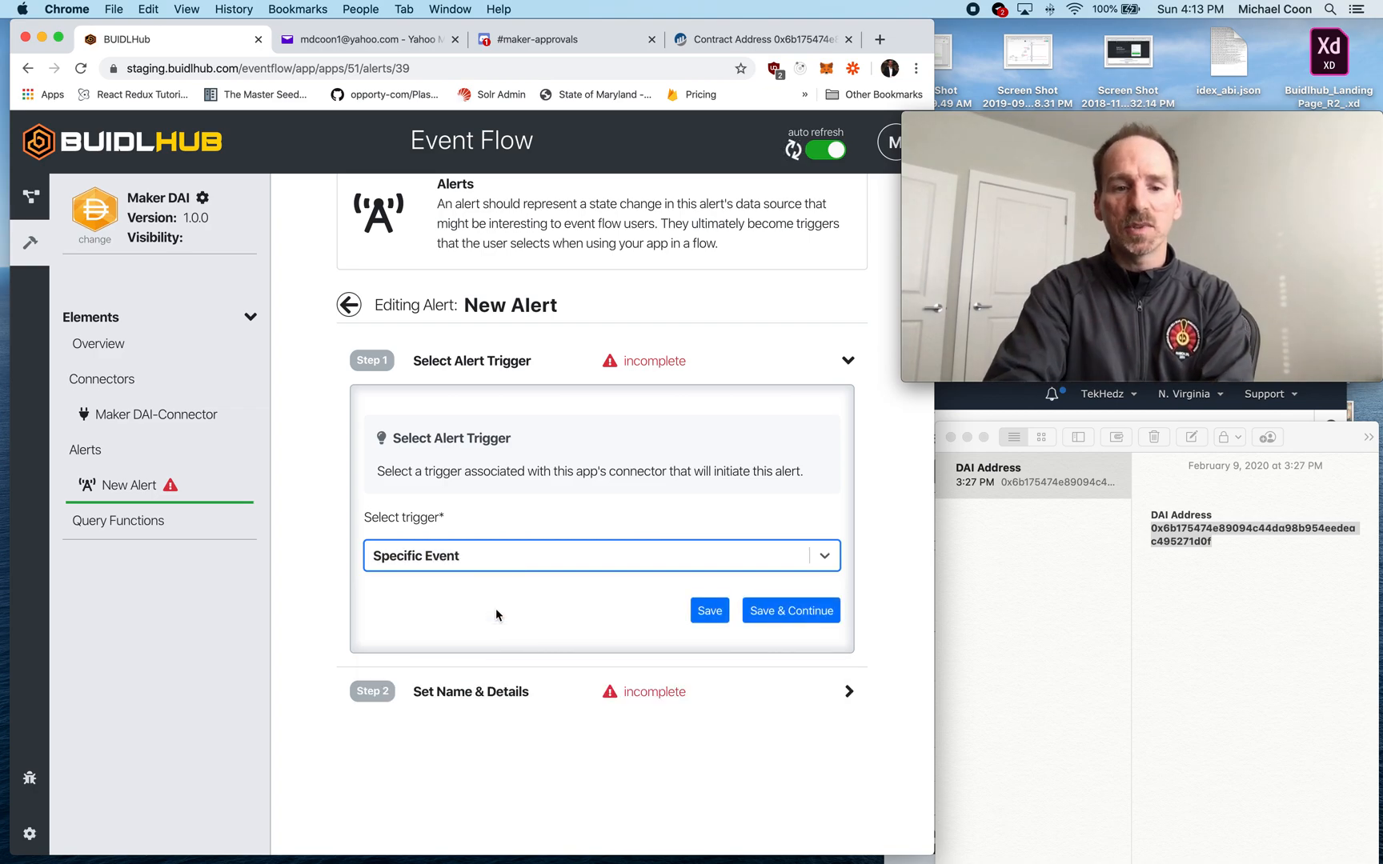
click(788, 611)
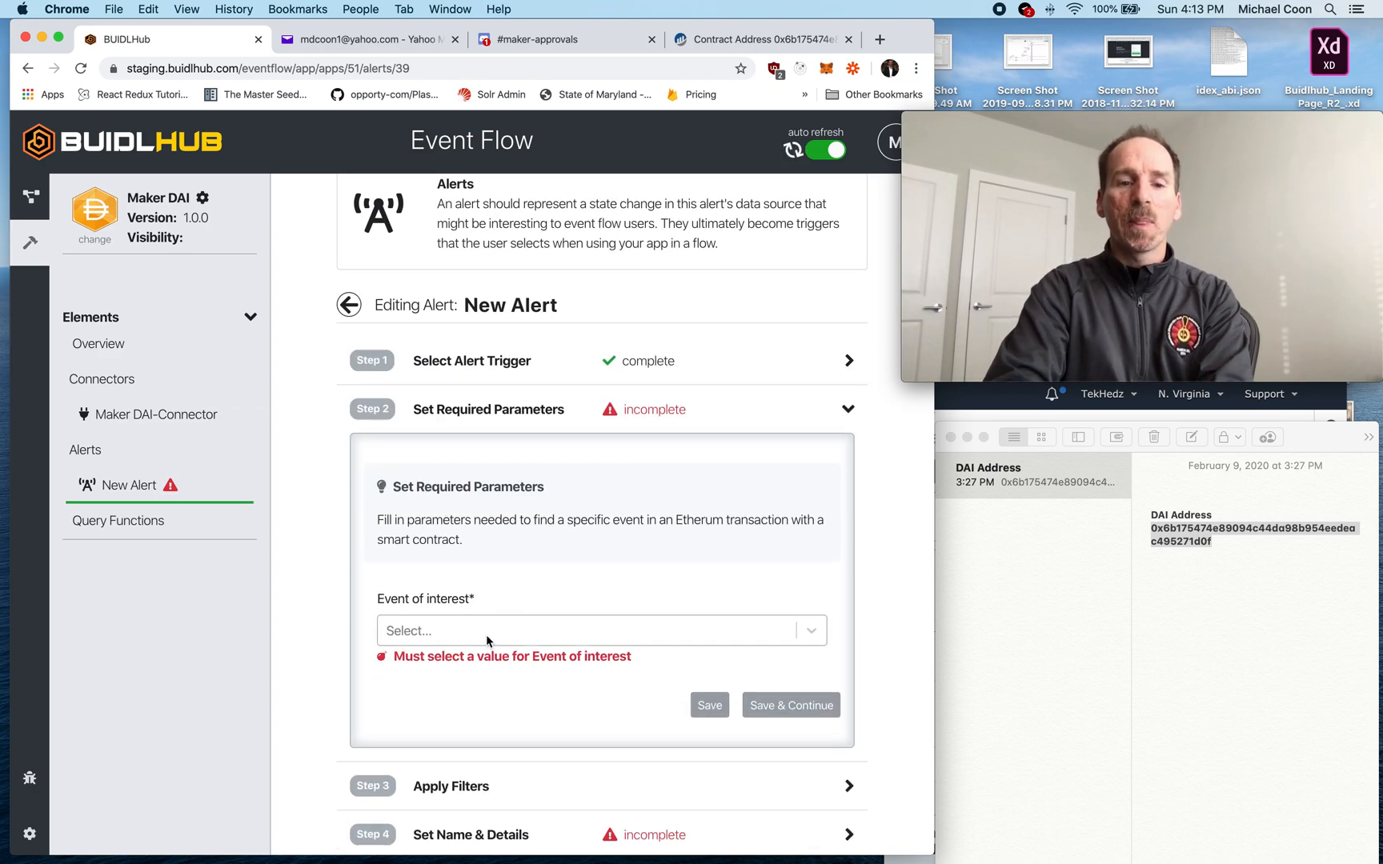
- Set the alert's event of interest to Approval, save it, and skip applying filters
click(495, 634)
click(442, 708)
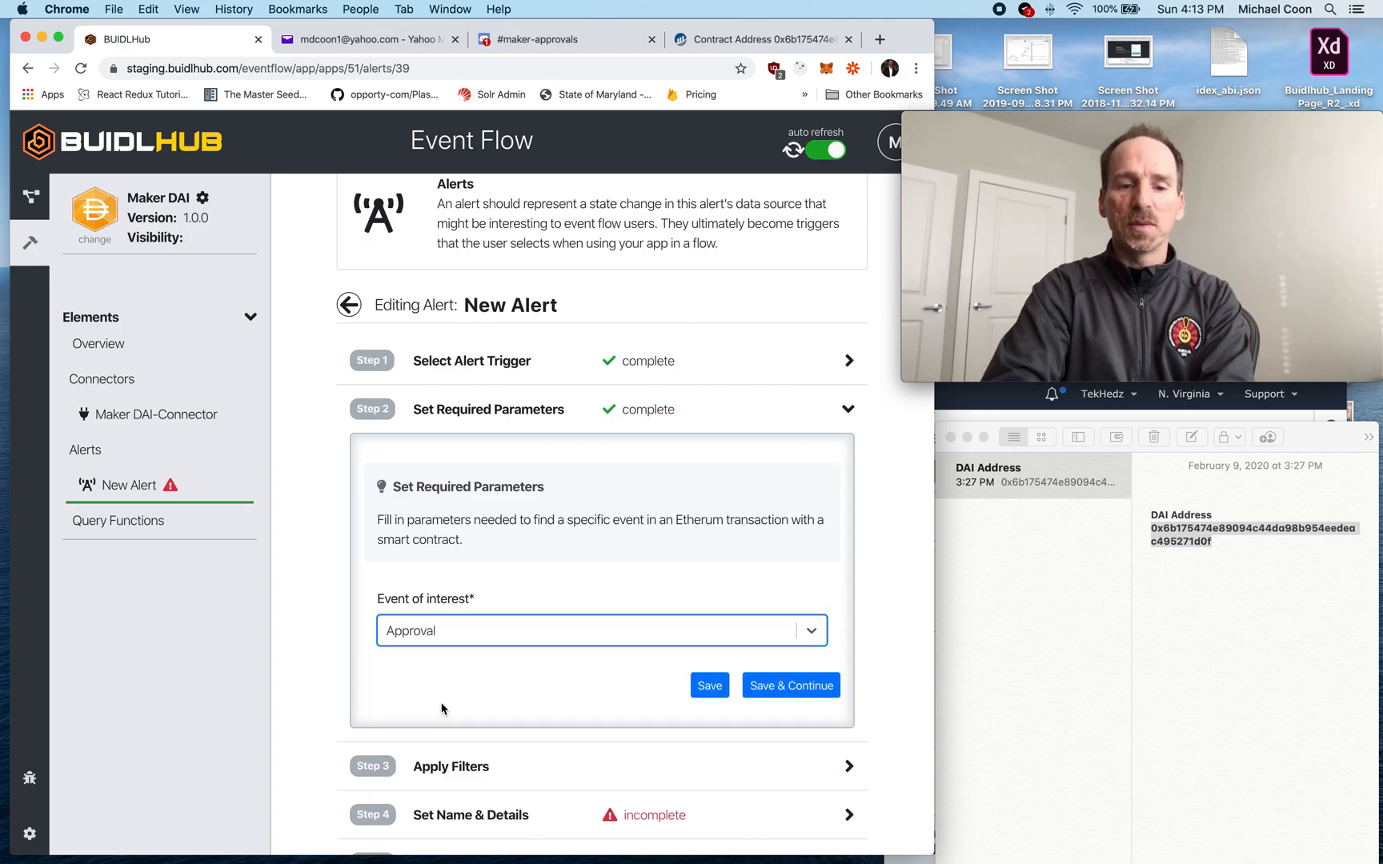
click(788, 689)
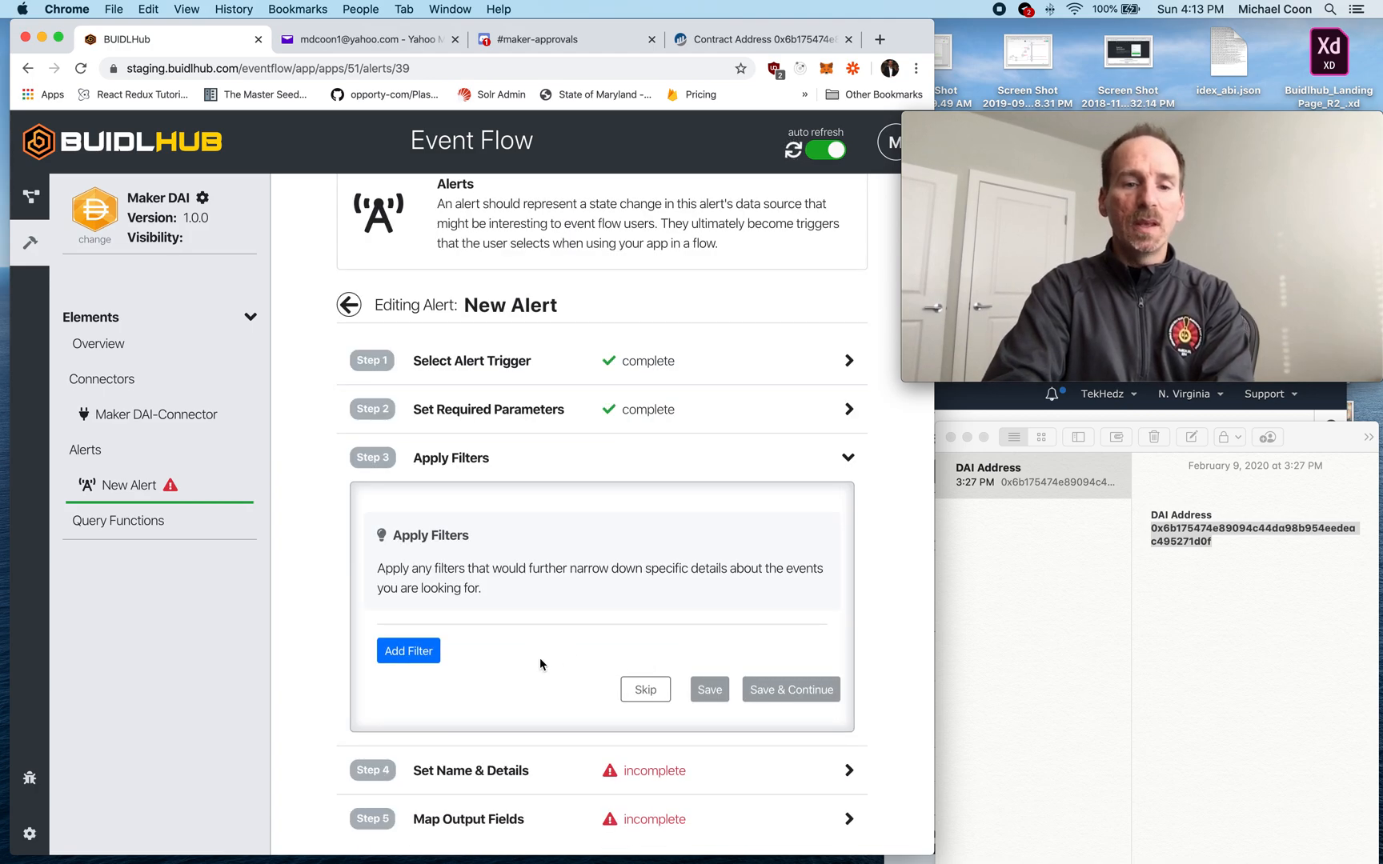
click(645, 690)
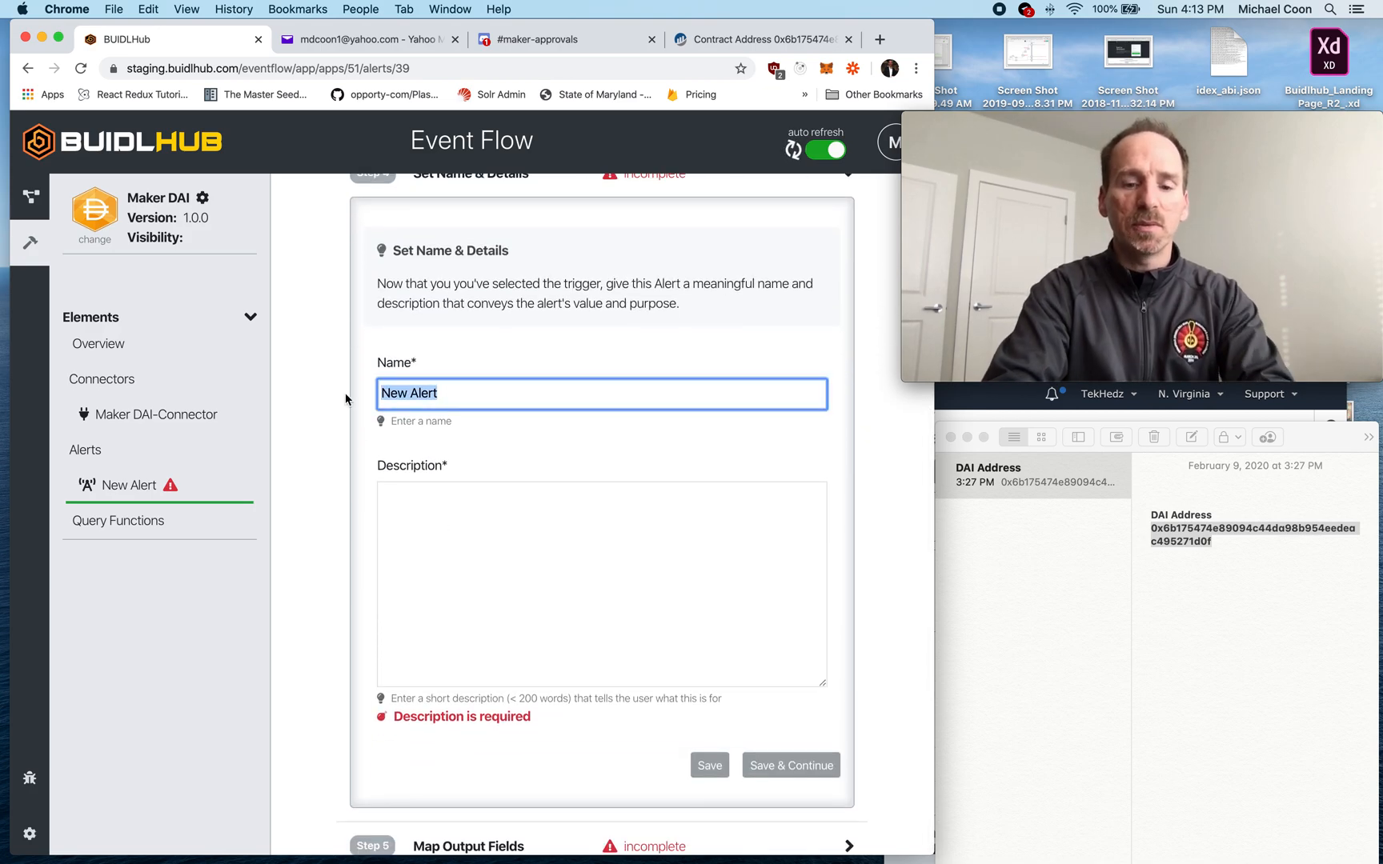
- Name the alert New Approval and describe it as "Triggers when an approval is detected in a transaction"
text(New Approva)
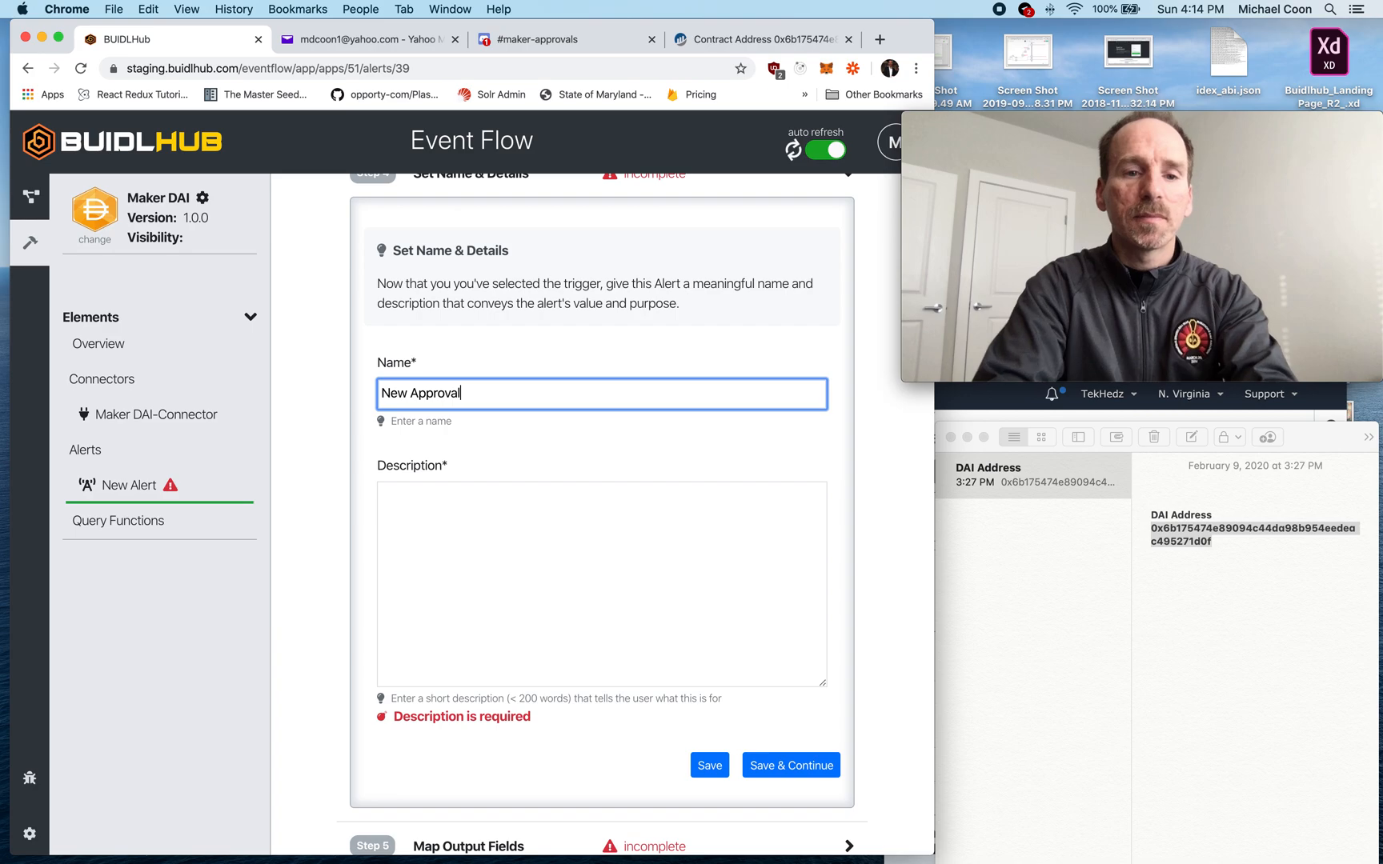
click(440, 507)
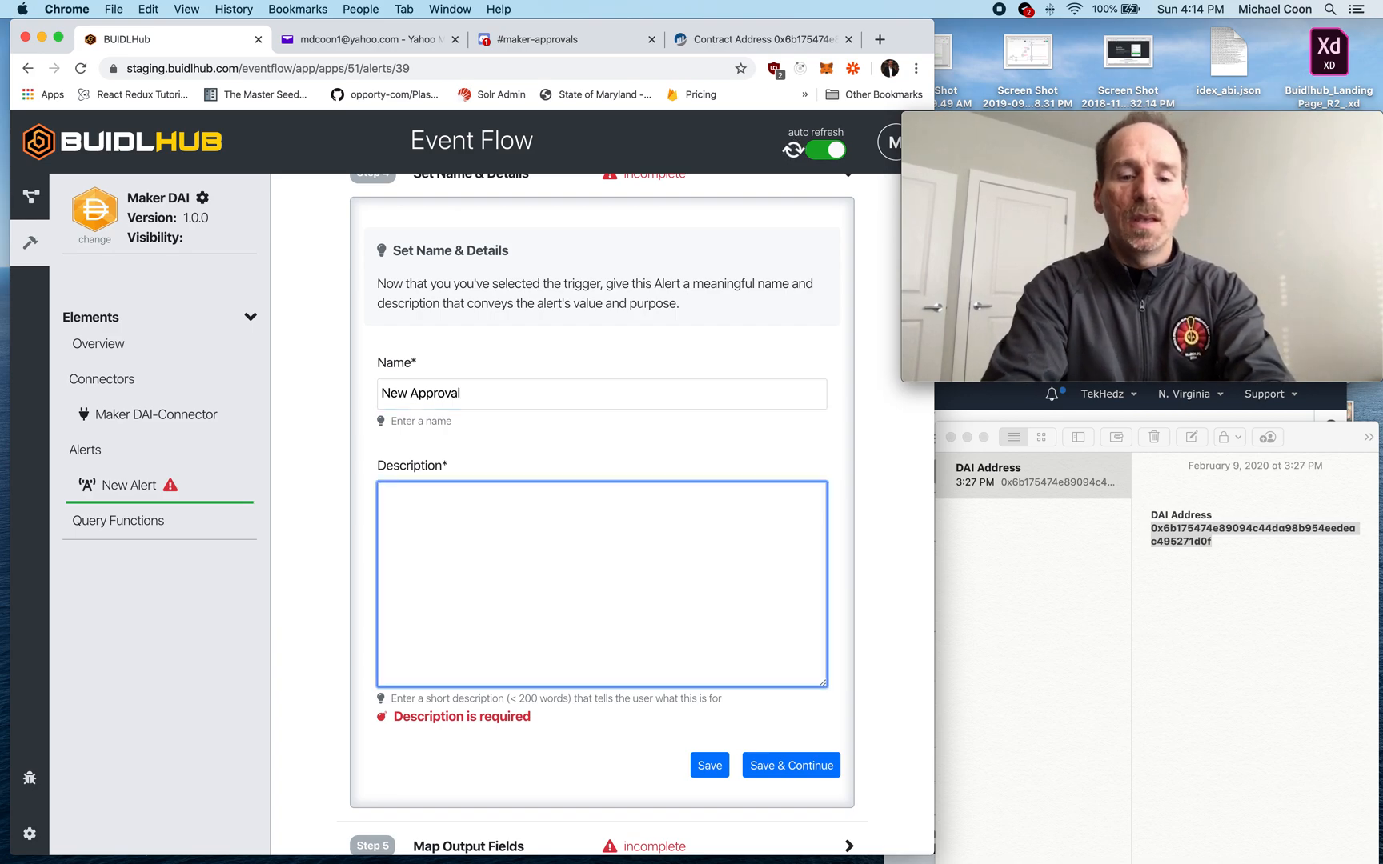
text(Triggers when an approval is detected in a t)
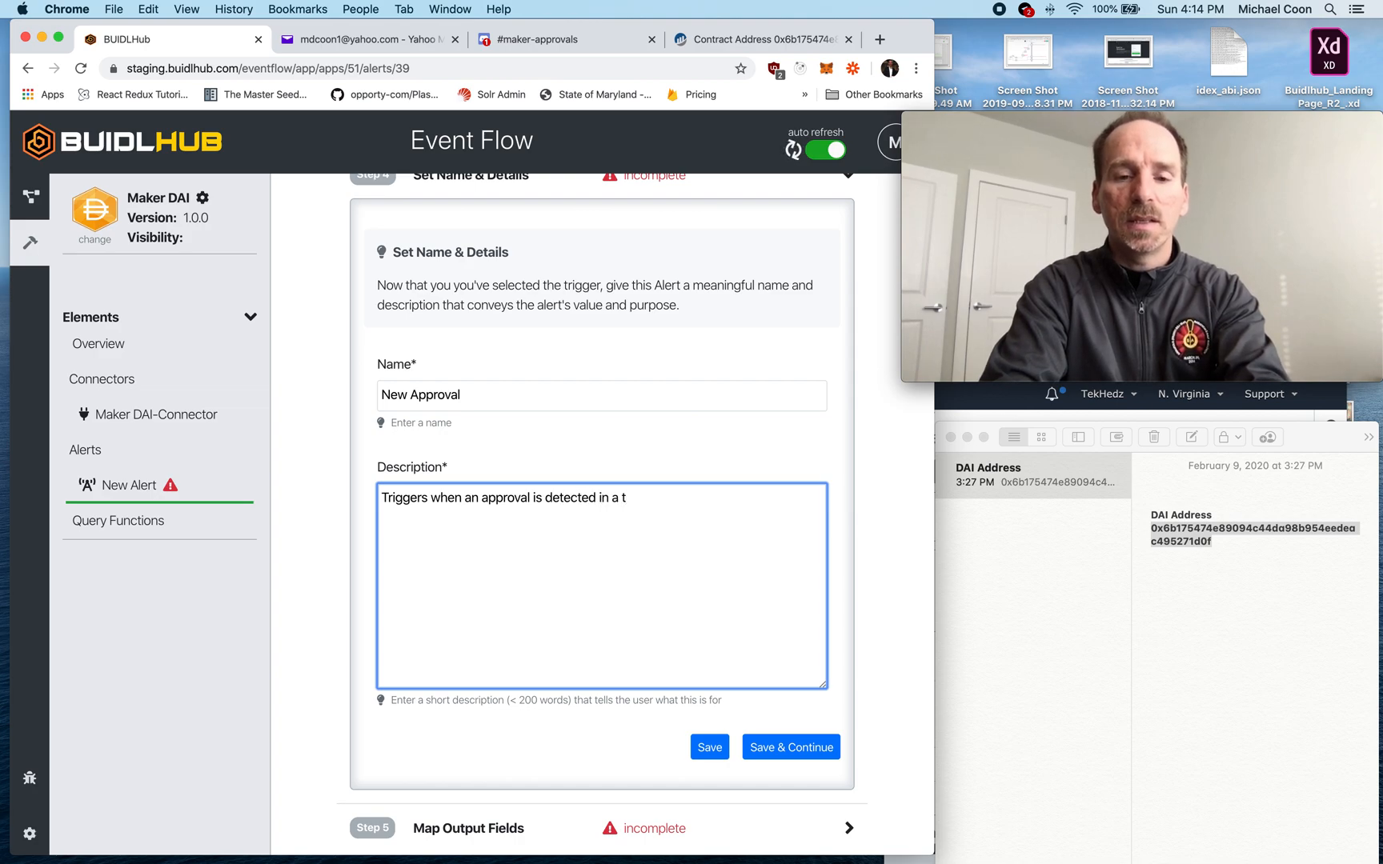
text(ransaction)
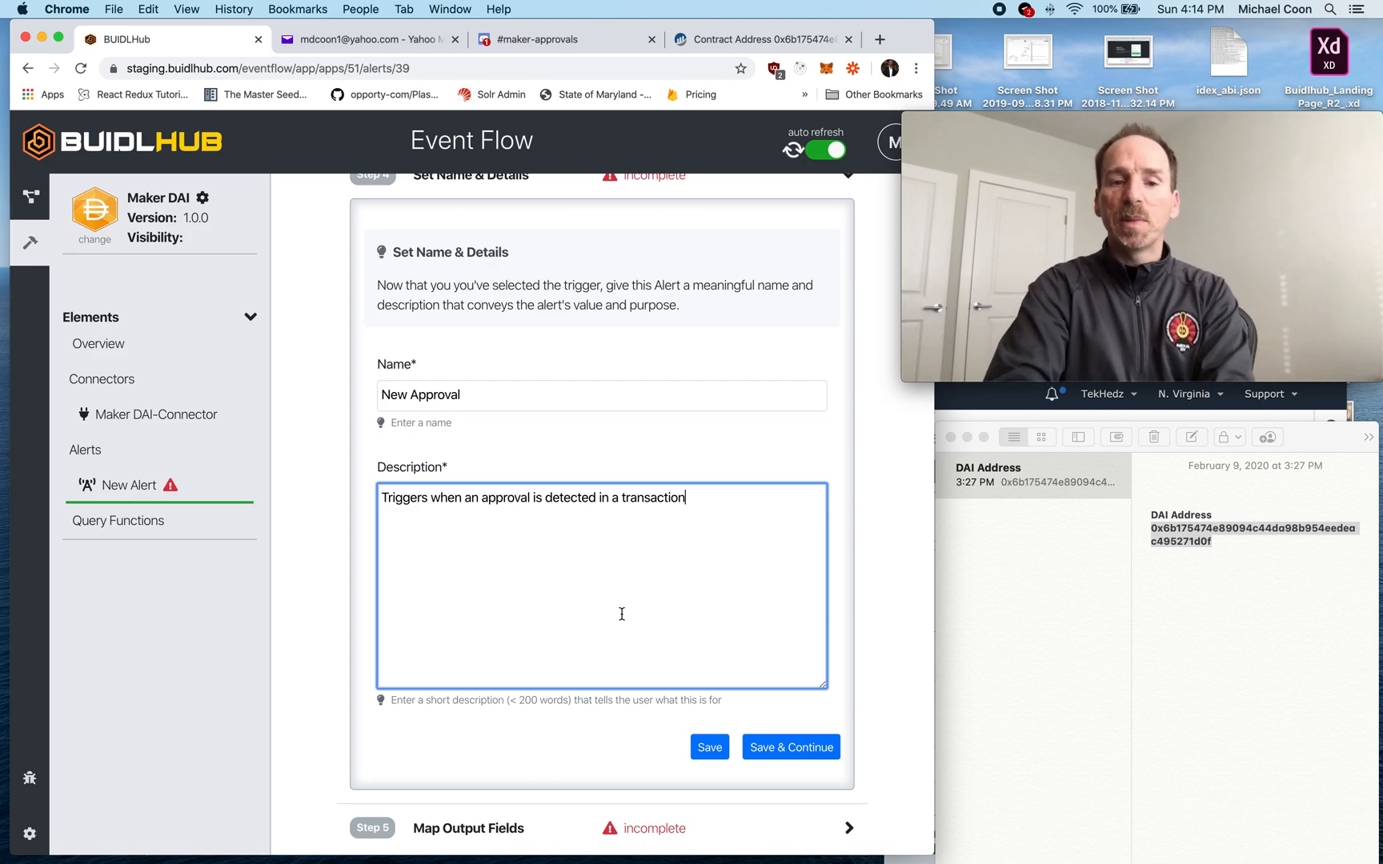
- Save the alert's name and details, and add Approval.src, Approval.guy and Approval.wad as its output fields
click(789, 749)
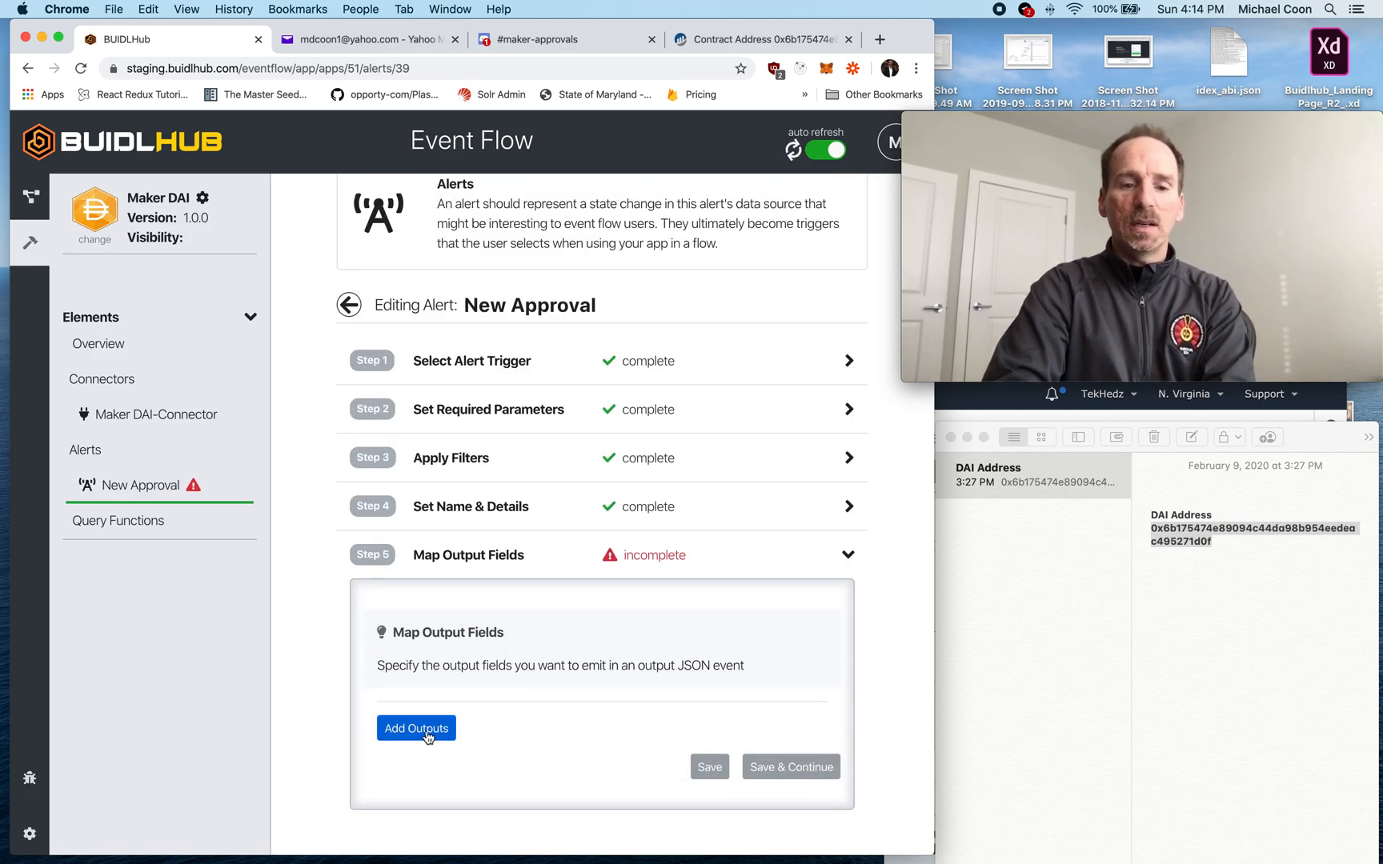
click(427, 735)
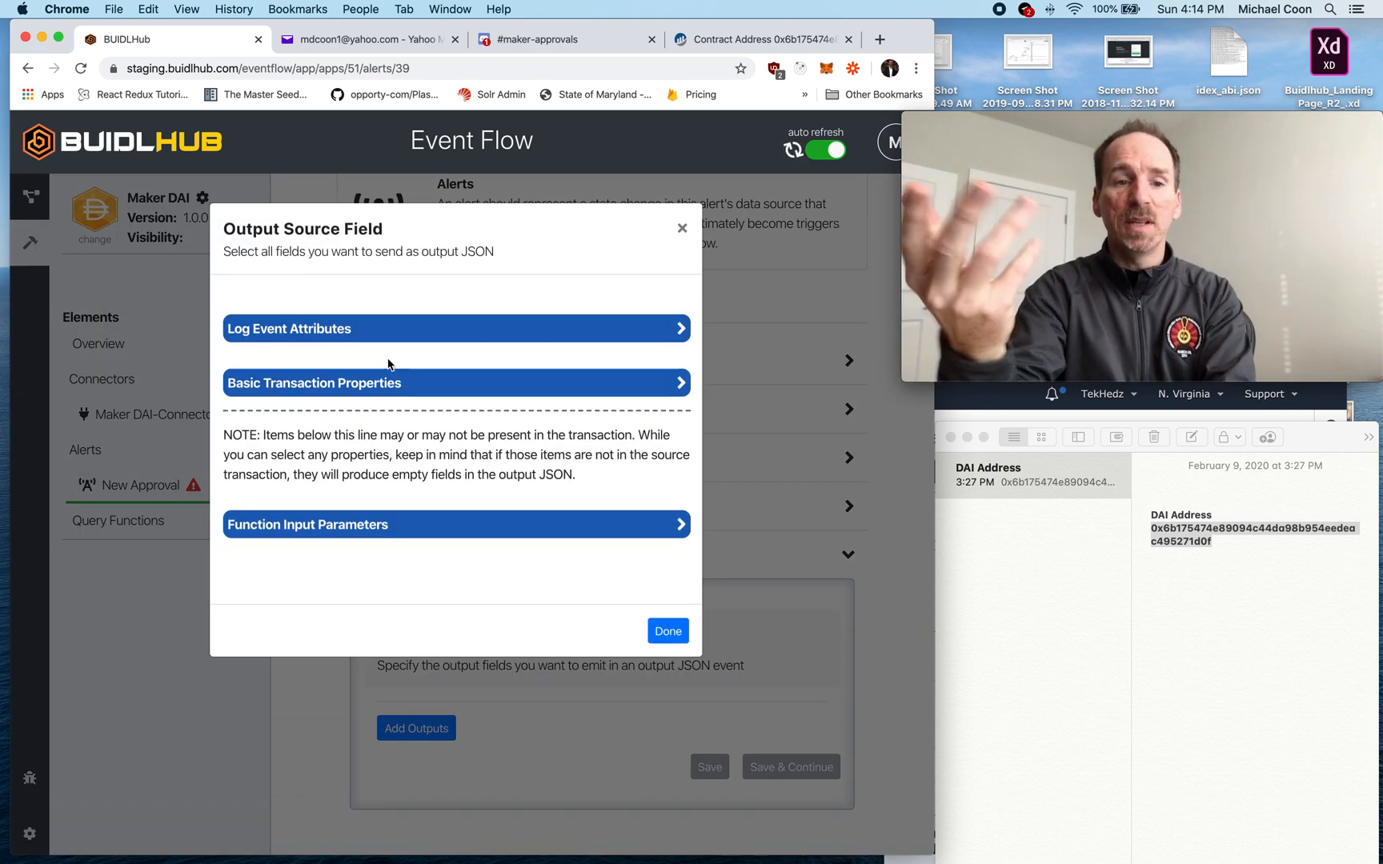
click(354, 335)
click(304, 362)
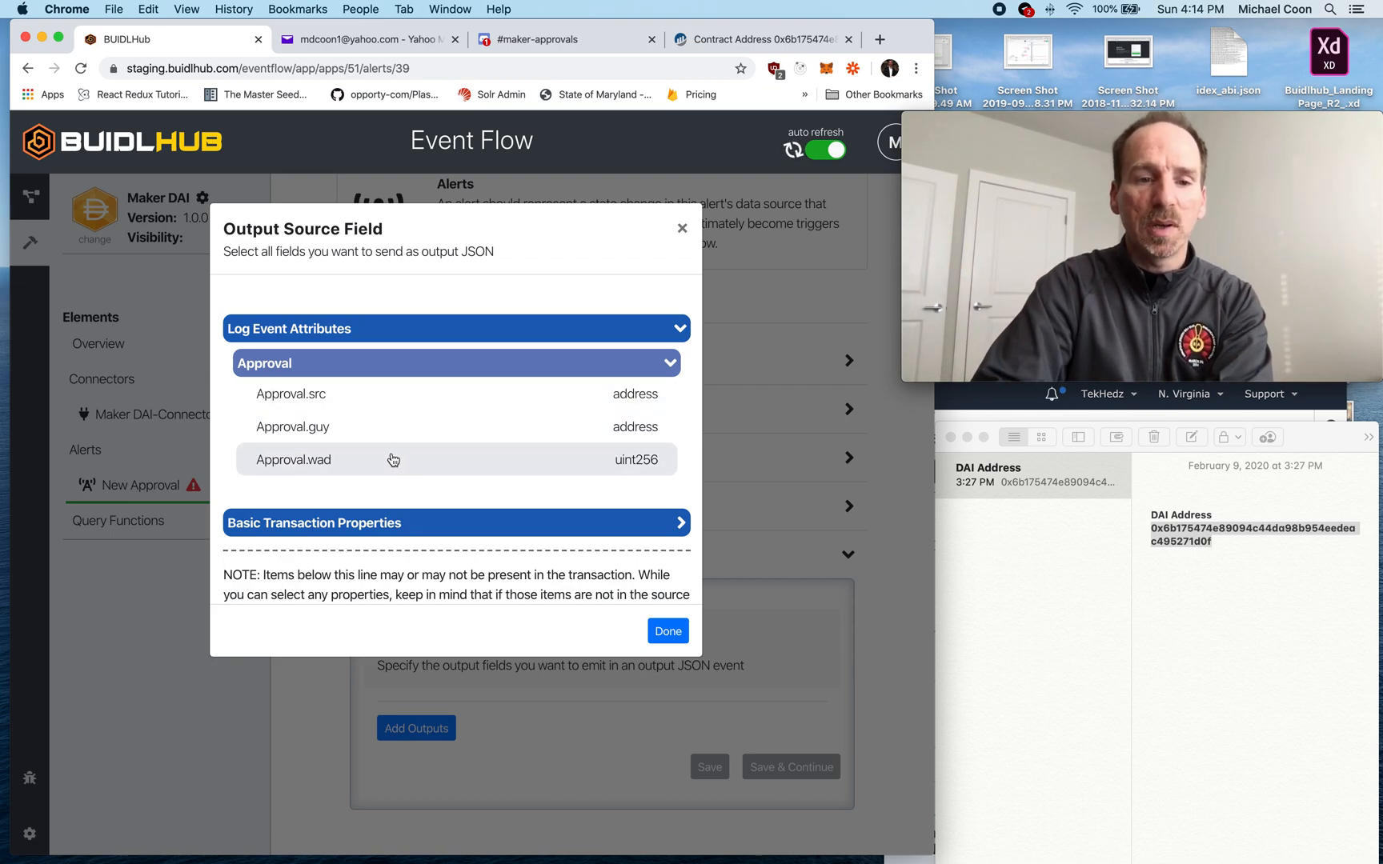
click(341, 397)
click(342, 397)
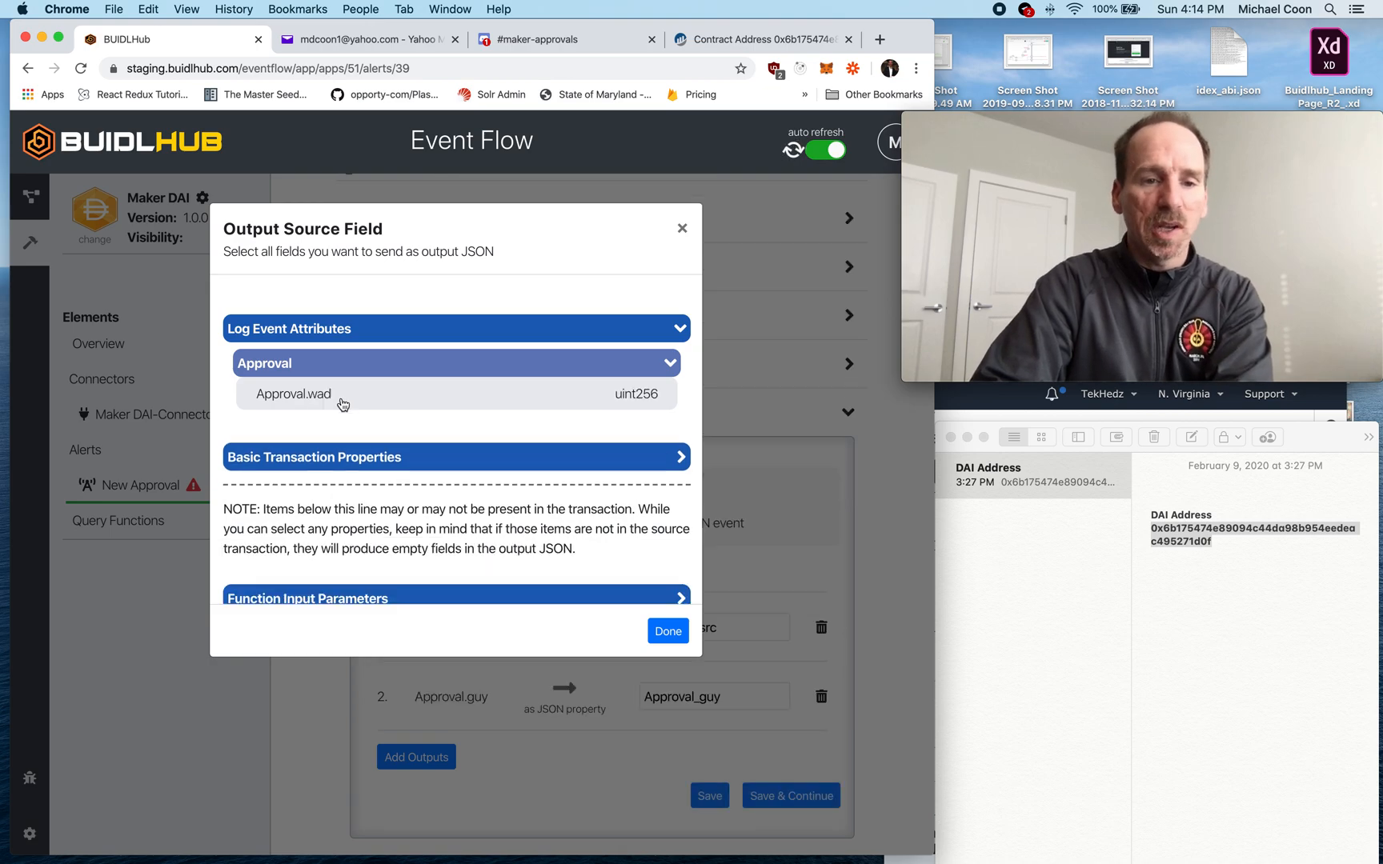
click(347, 400)
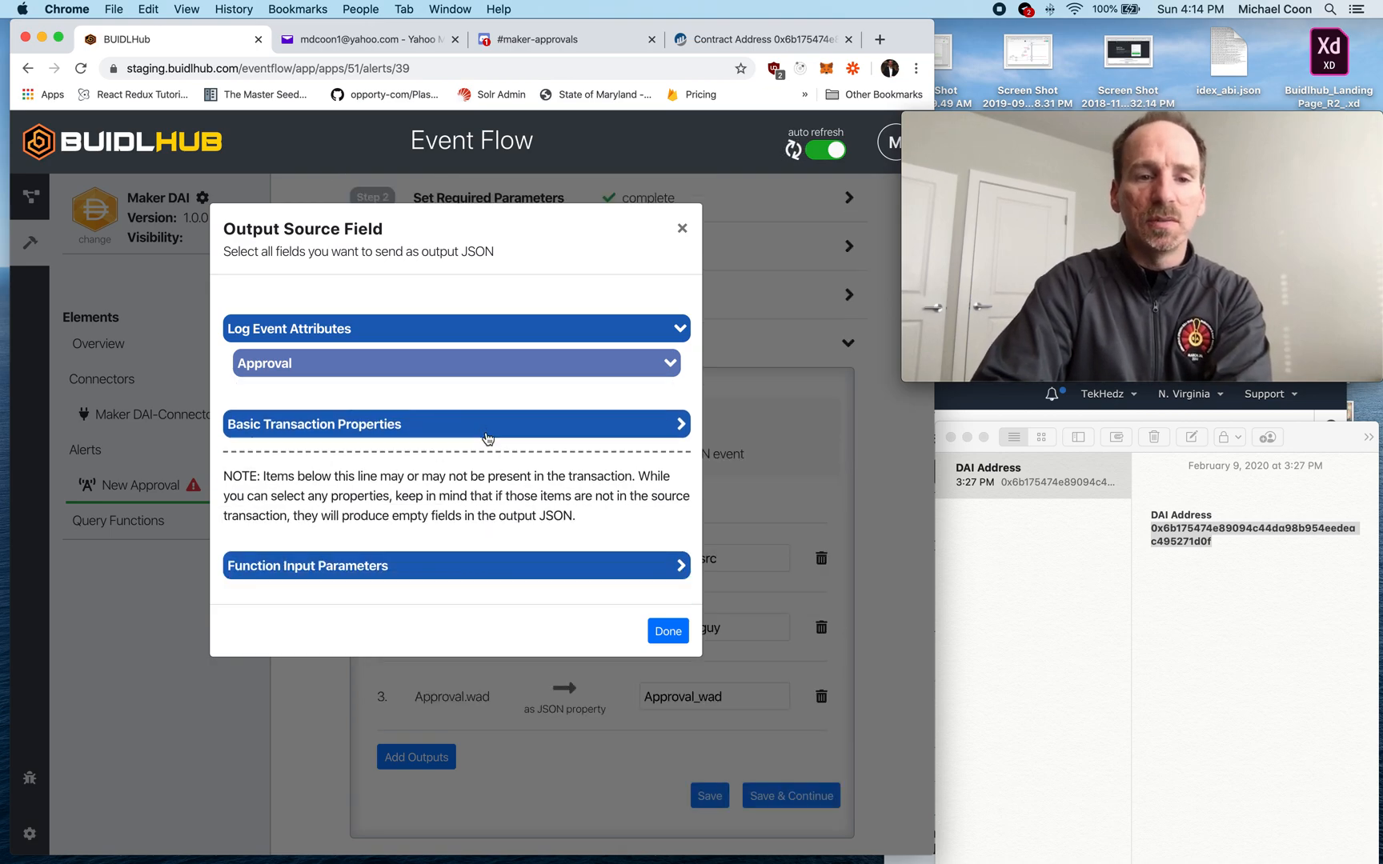
click(665, 634)
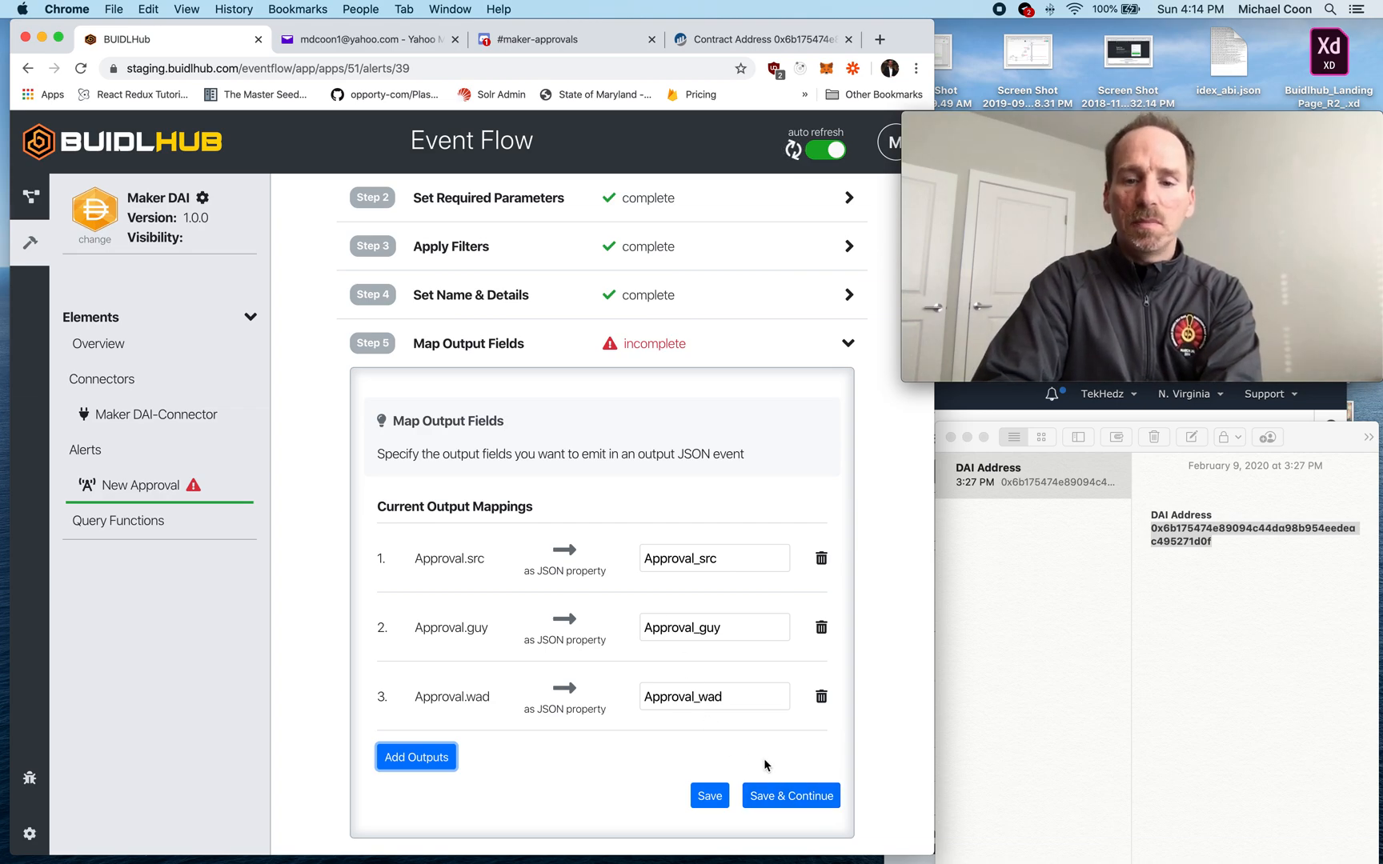
- Save the alert's output field mappings and return to the app overview
scroll(637, 653, up, 3)
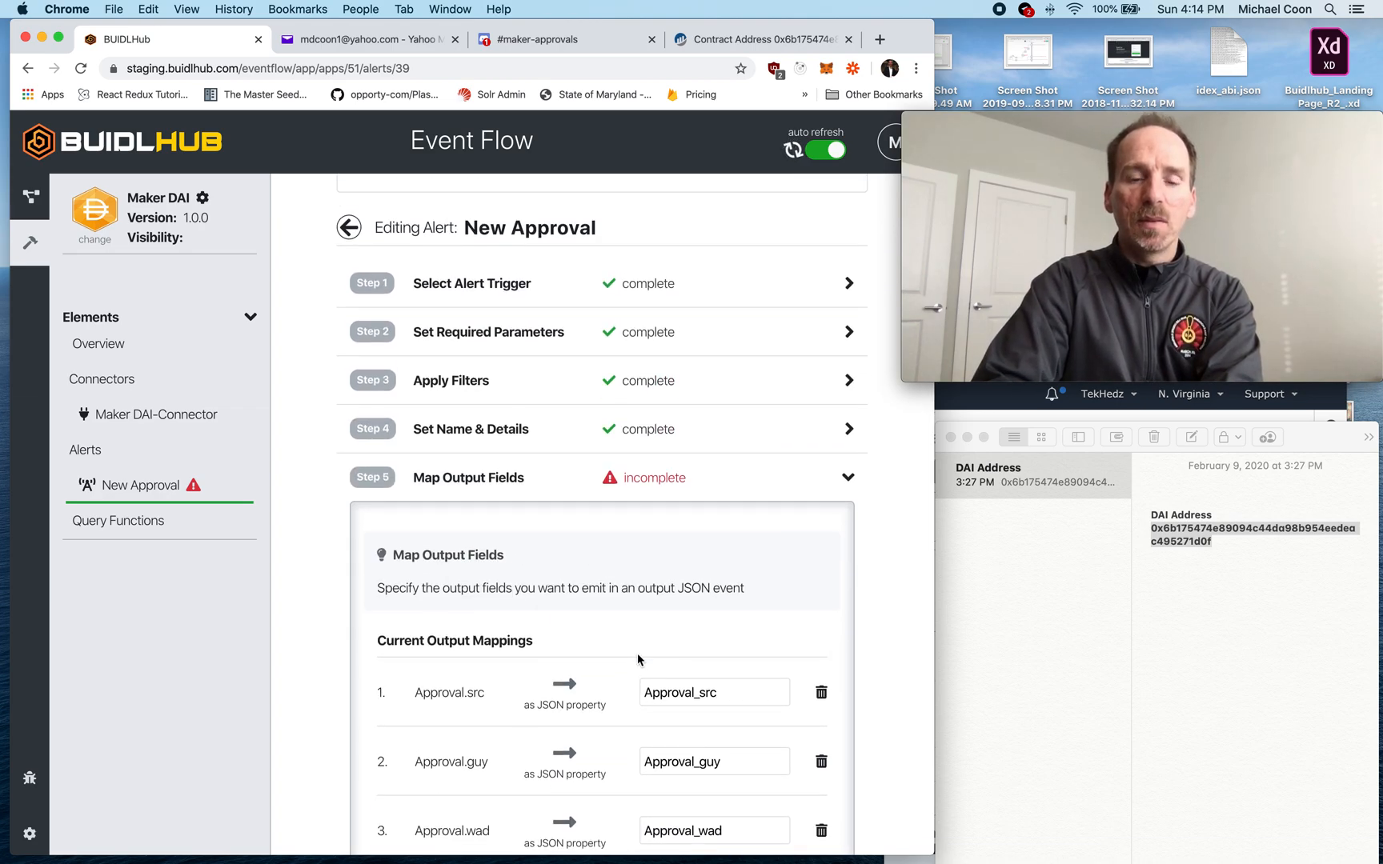
scroll(638, 652, down, 4)
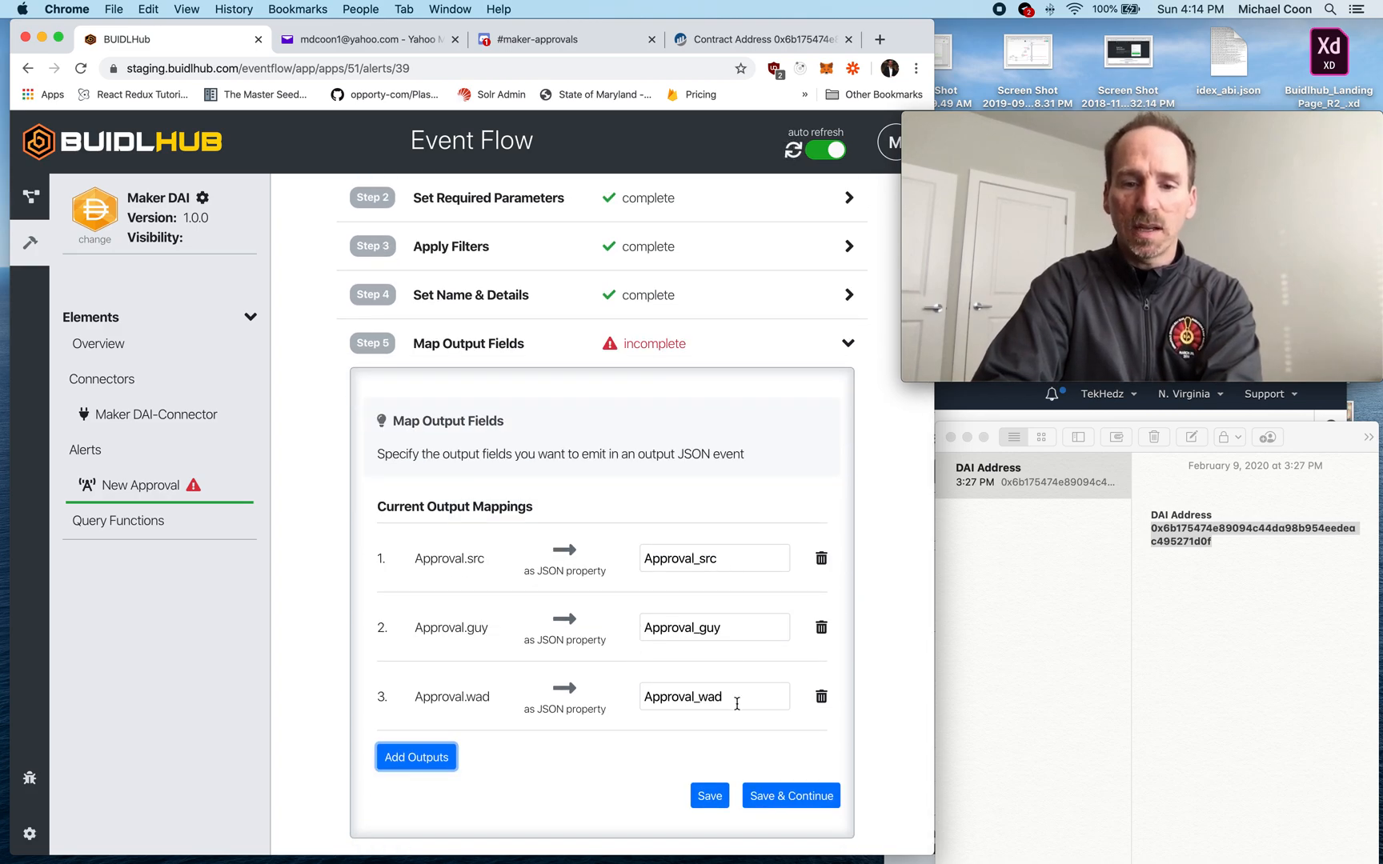
click(771, 798)
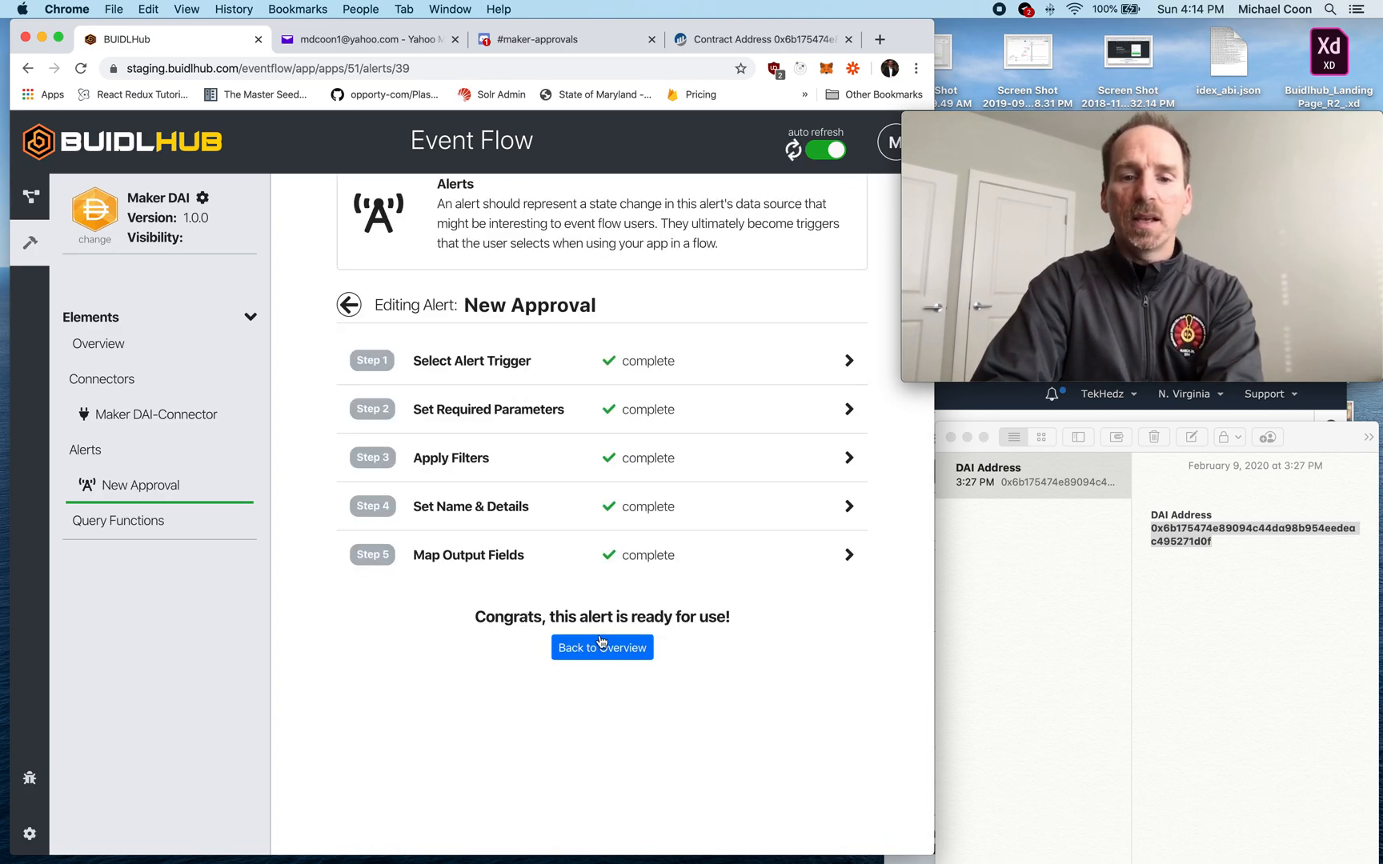
click(596, 652)
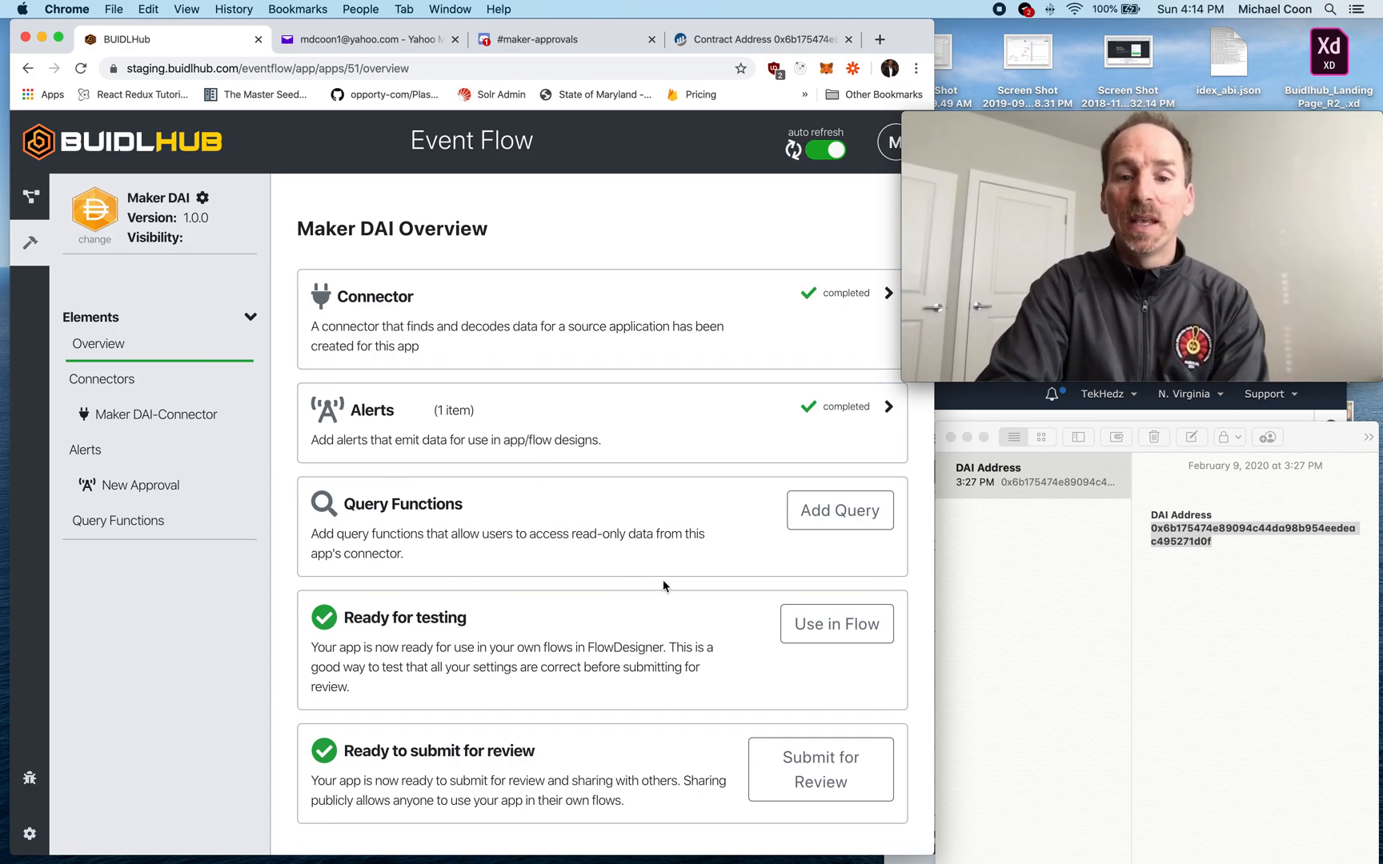
- Create a new flow for testing the app, with Maker DAI as data source and New Approval as trigger, and save the selection
click(857, 640)
click(695, 284)
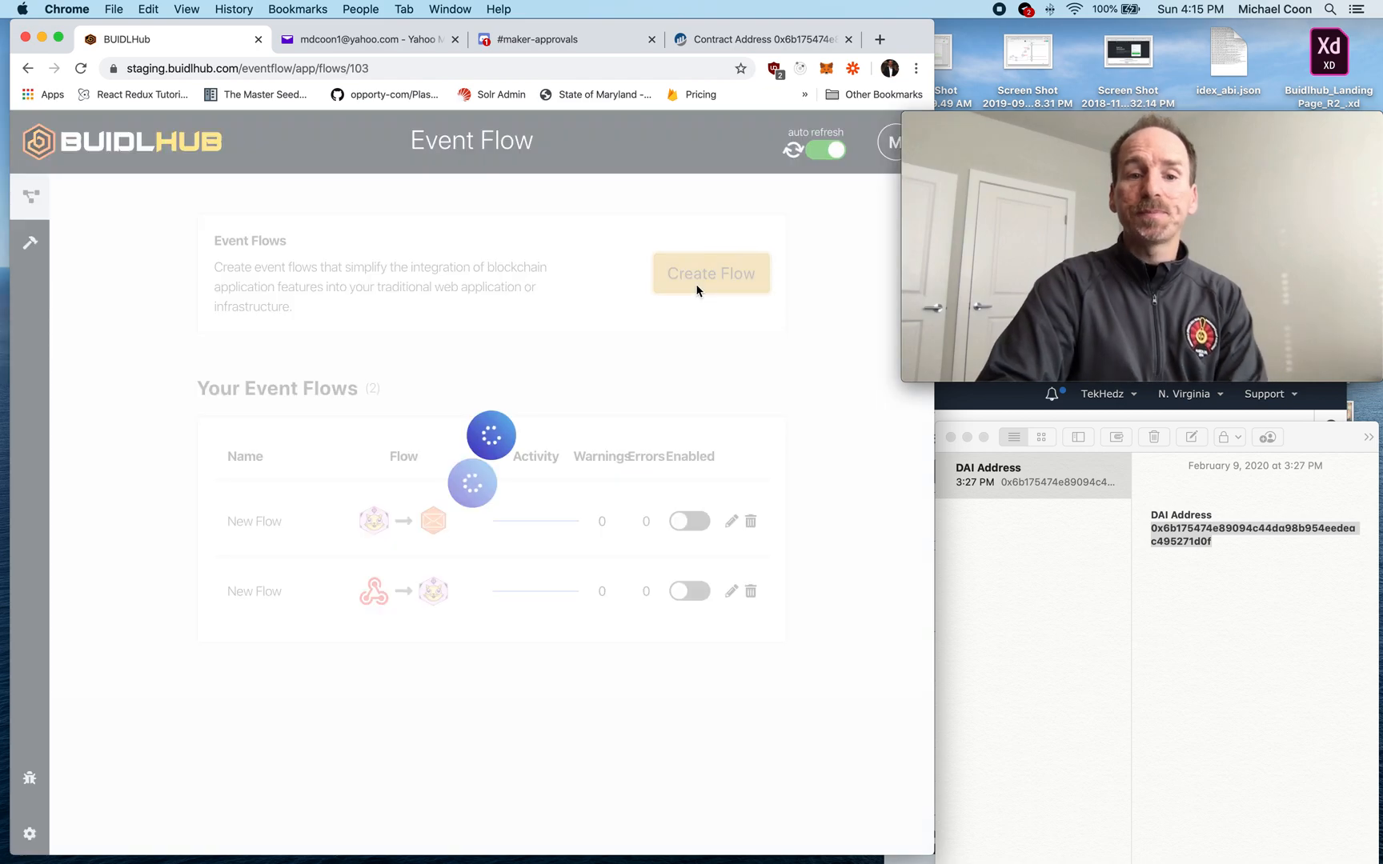
click(319, 596)
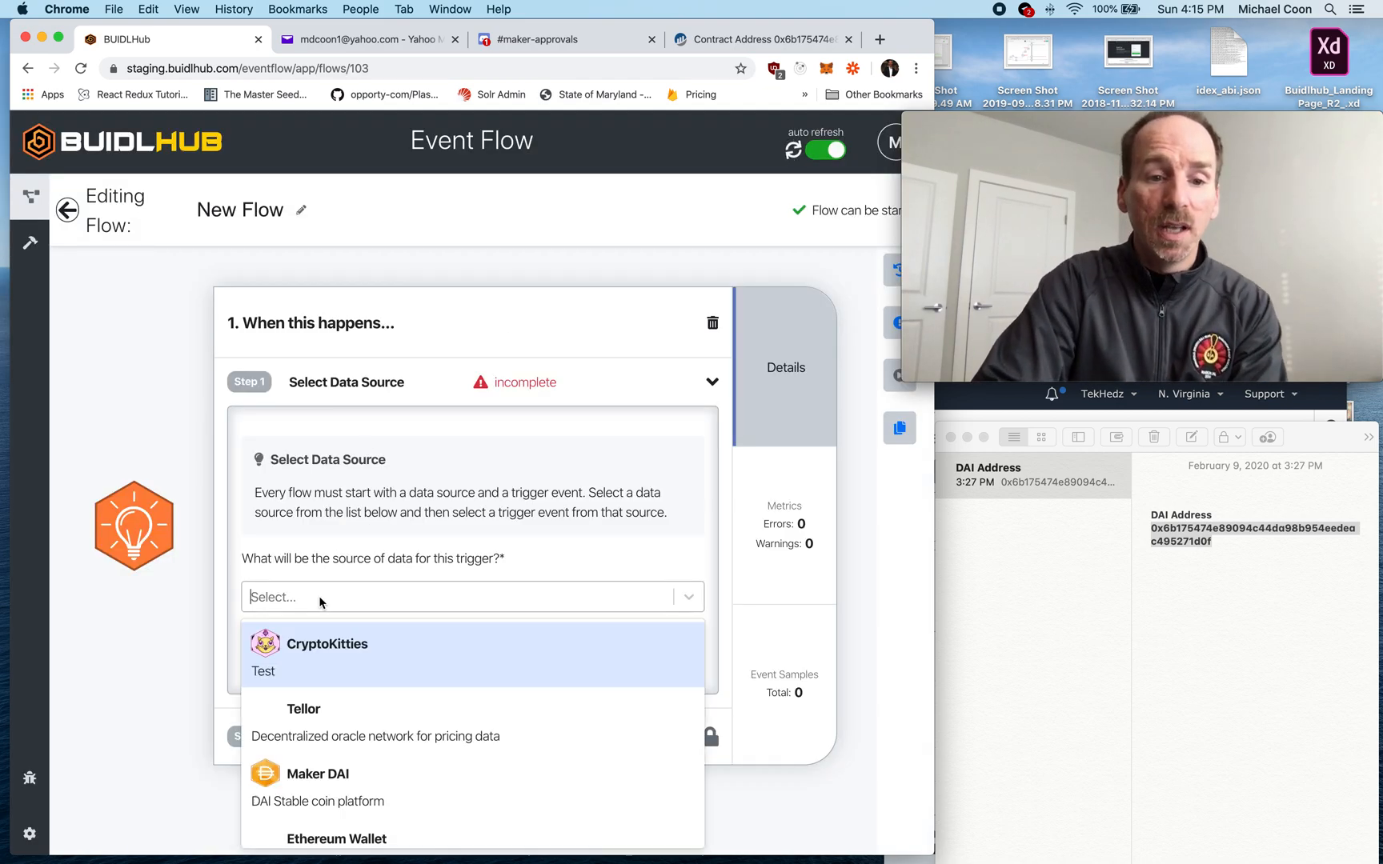
scroll(374, 660, down, 2)
click(350, 661)
click(336, 677)
click(352, 742)
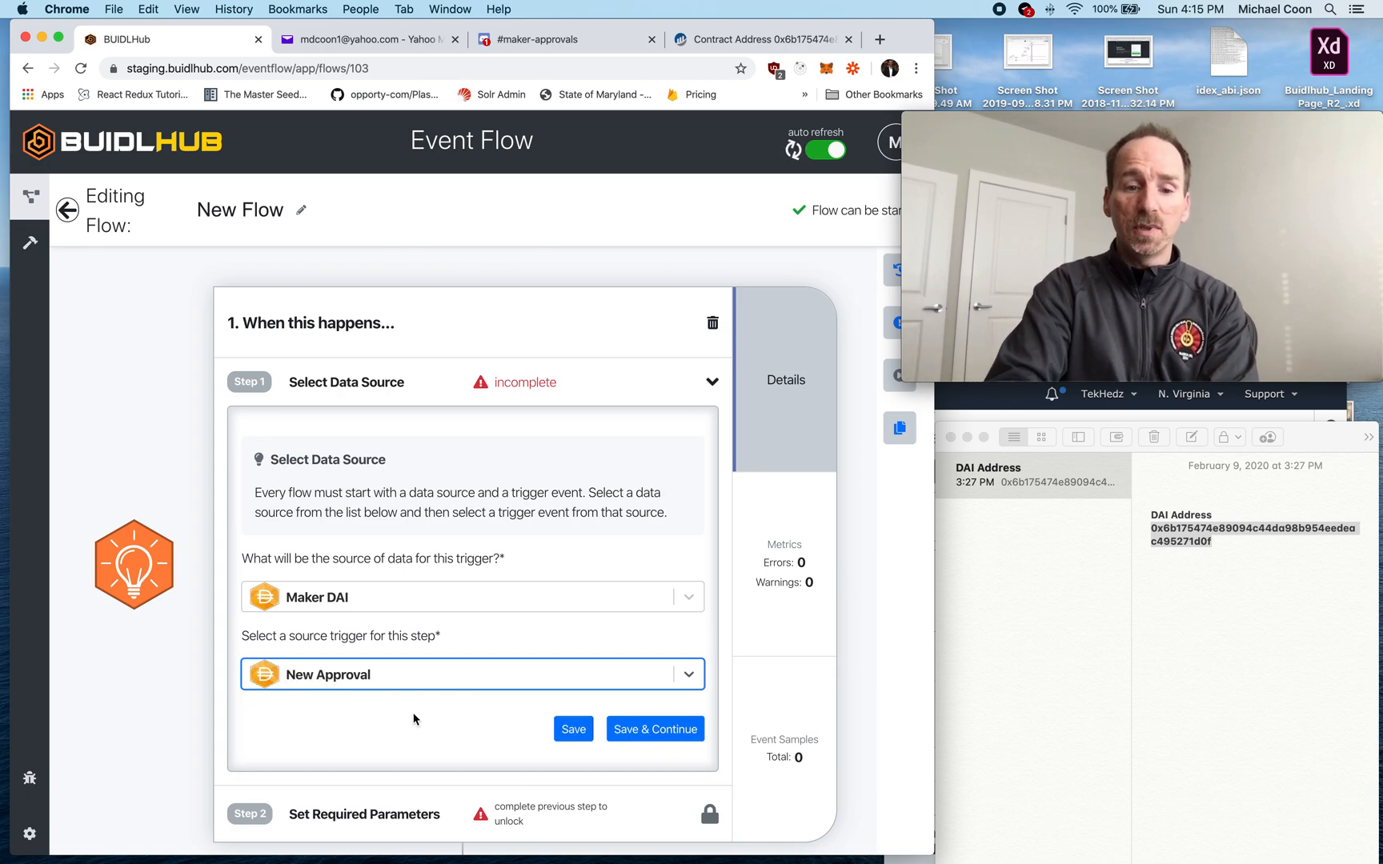
click(655, 730)
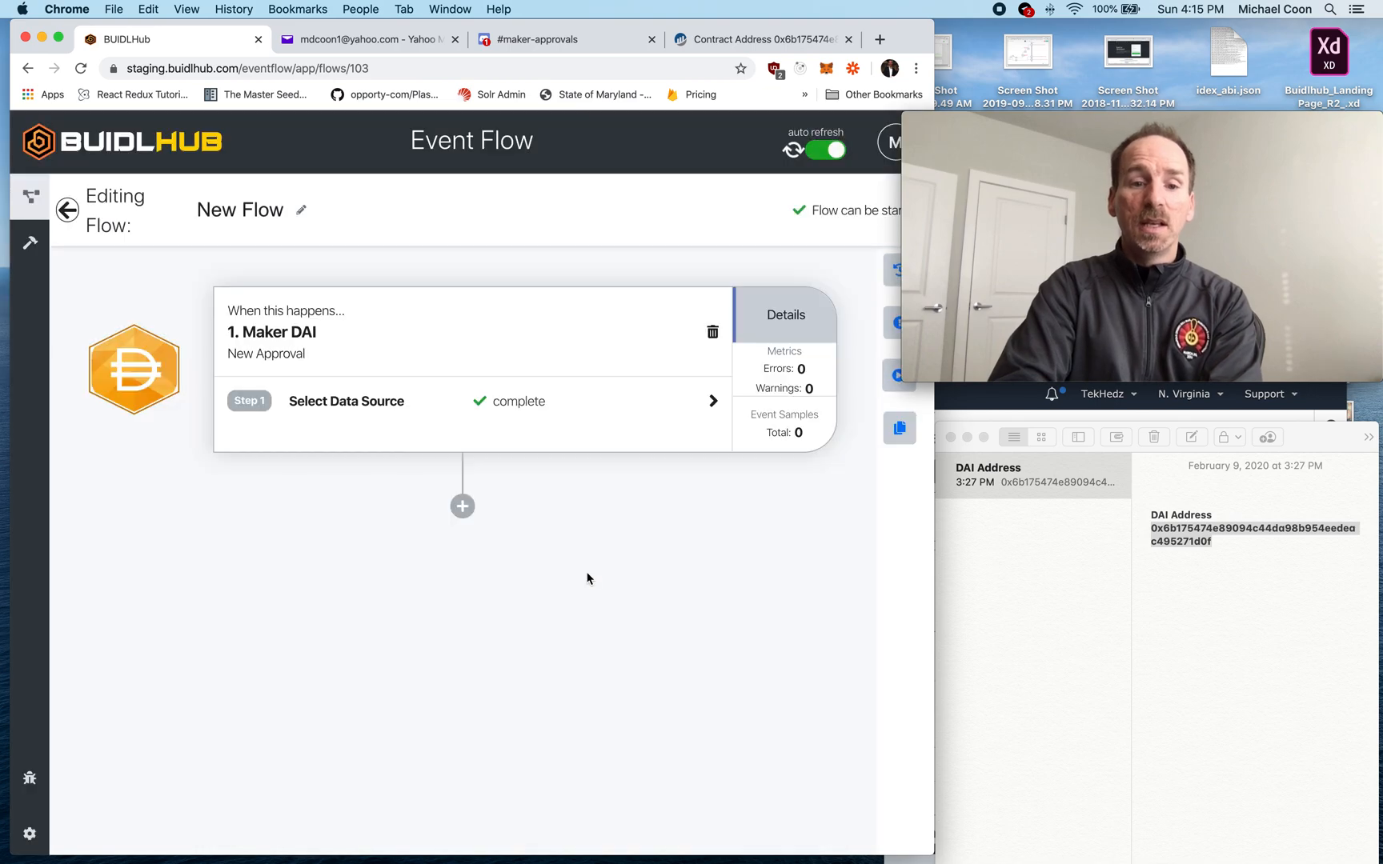
- Add an action after the trigger using HTTP Webhook with Send Data, and save the action source
click(463, 507)
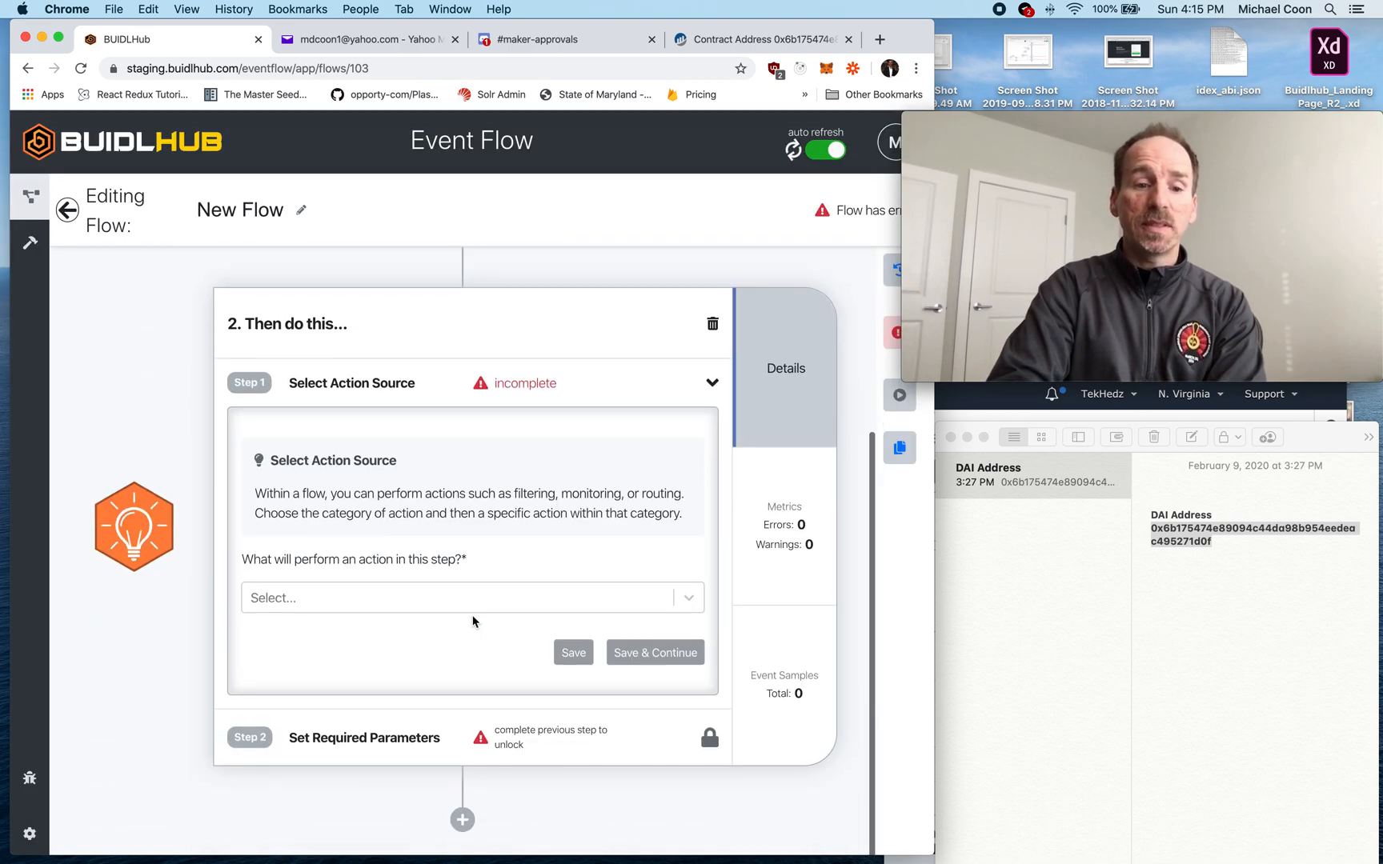
click(350, 601)
scroll(360, 720, down, 5)
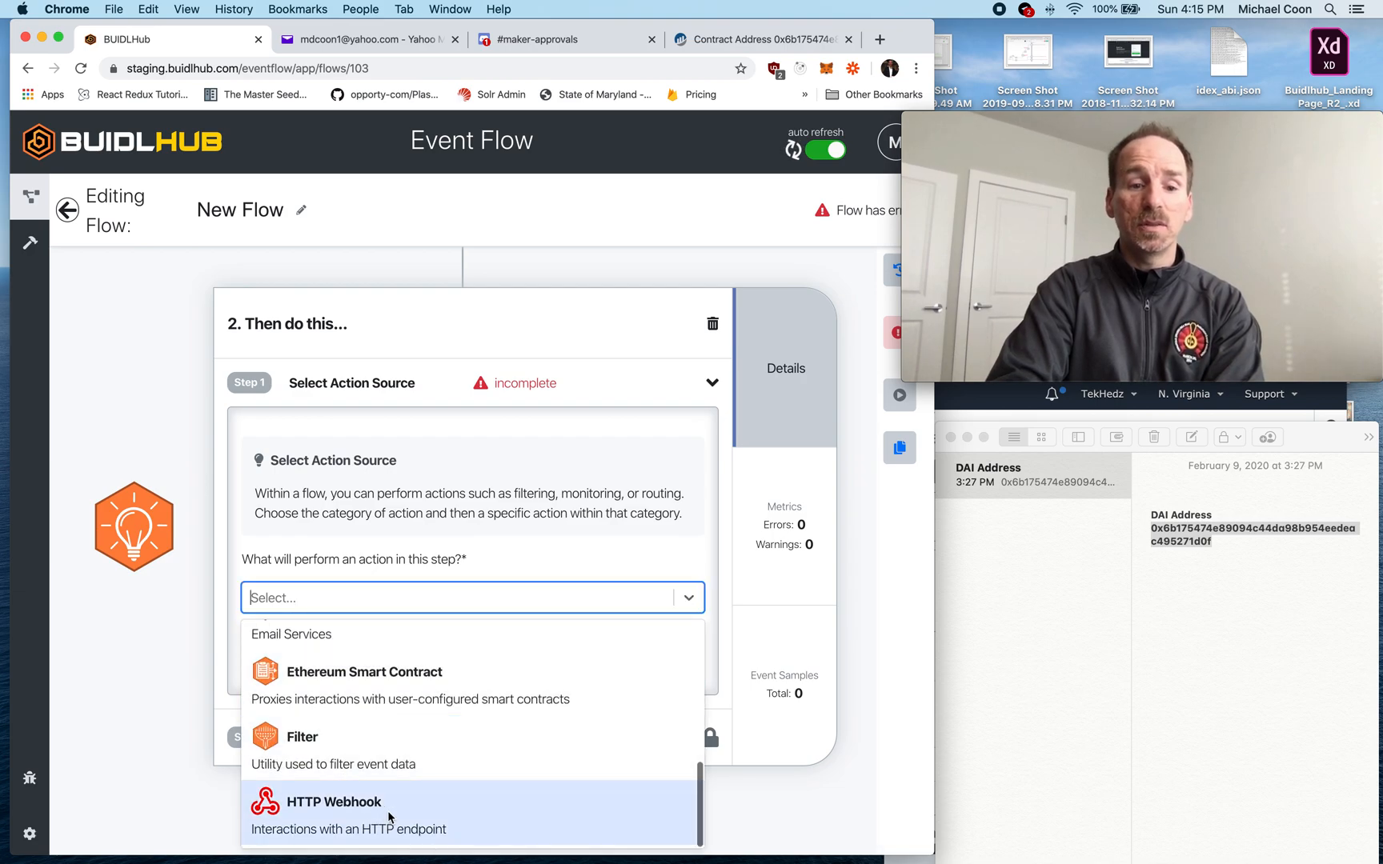
click(391, 811)
click(370, 674)
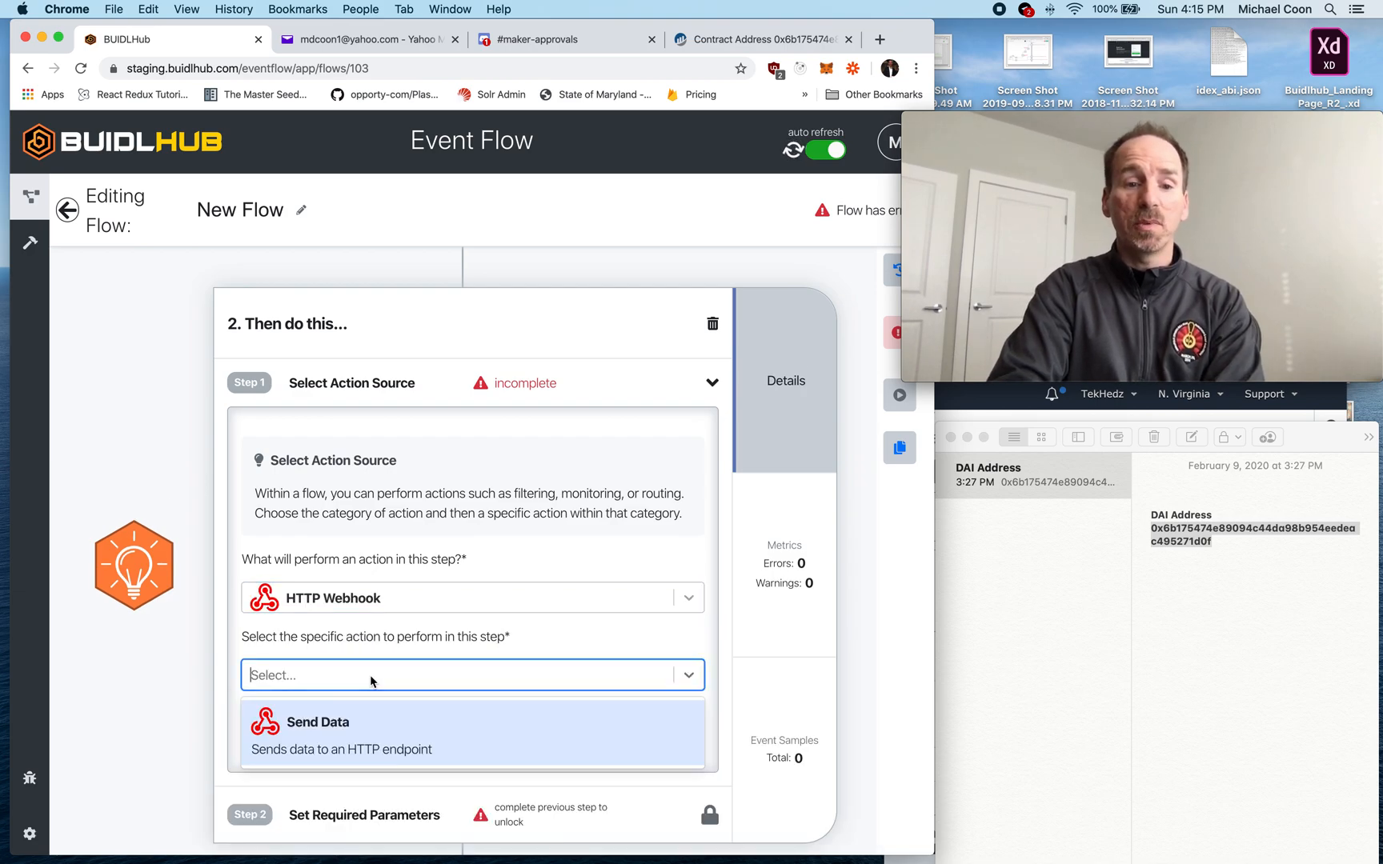
click(357, 730)
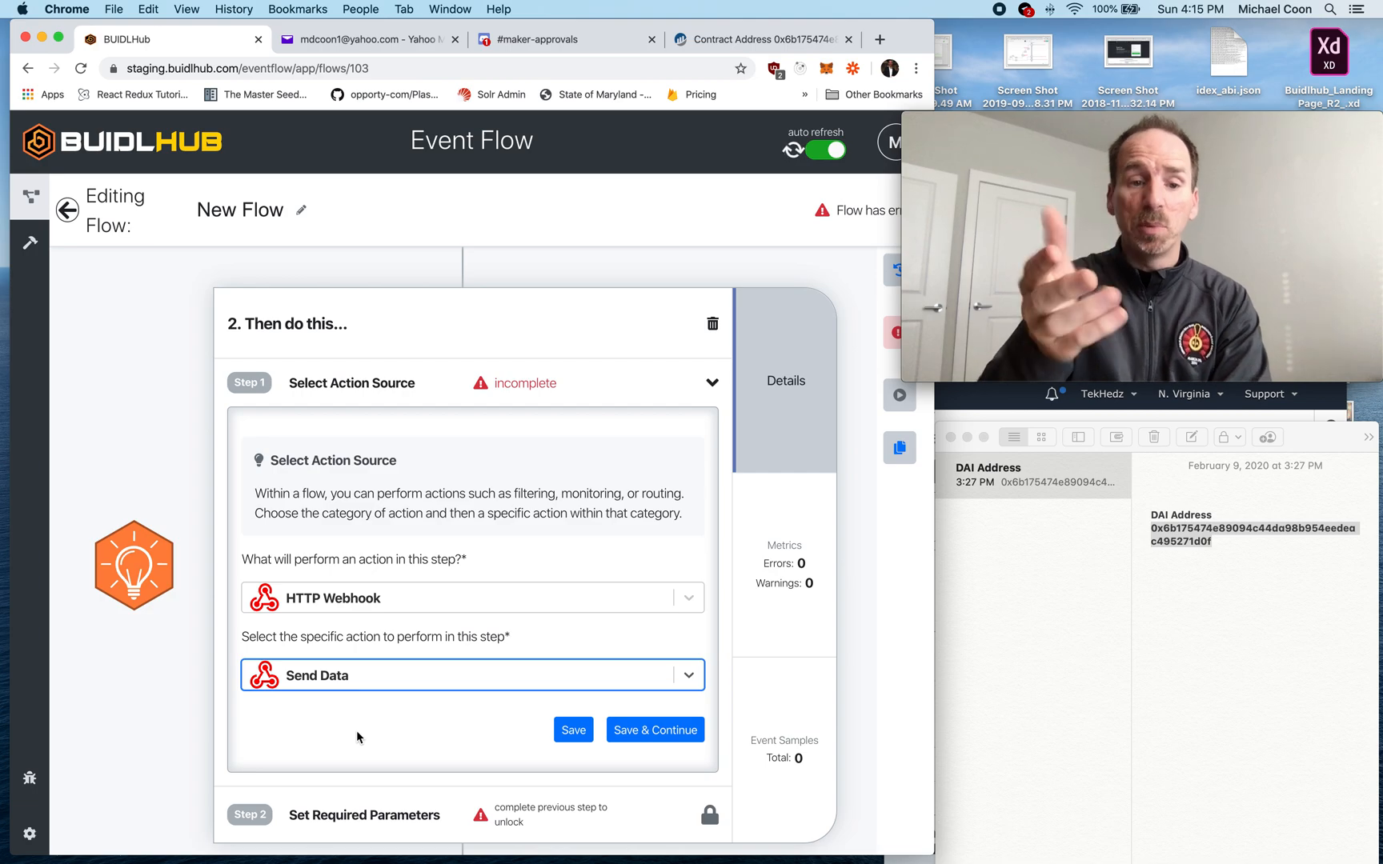
click(633, 730)
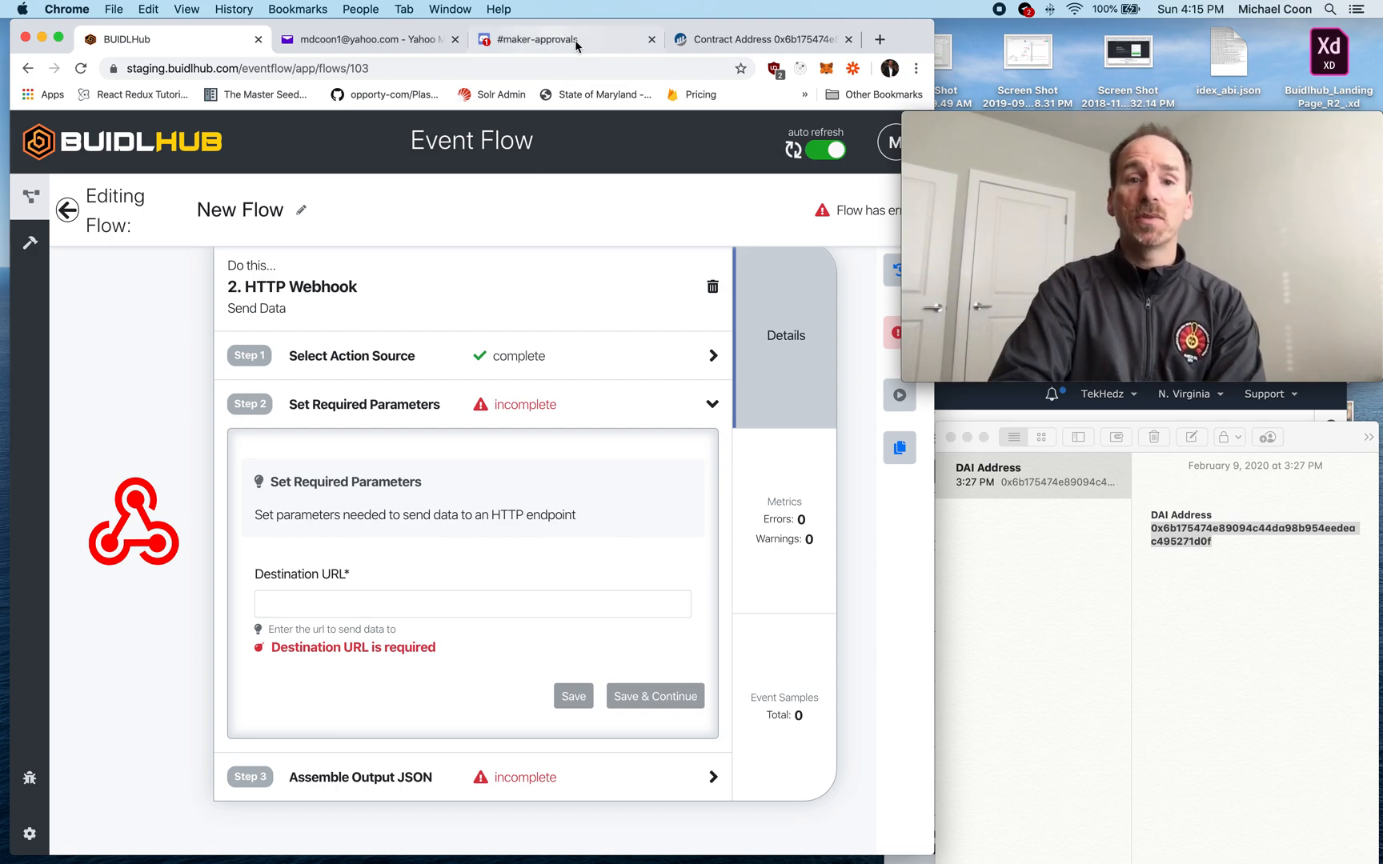
- Switch to Discord and delete the existing BUIDLBot-Maker webhook from the BUIDLHub server's settings
click(552, 39)
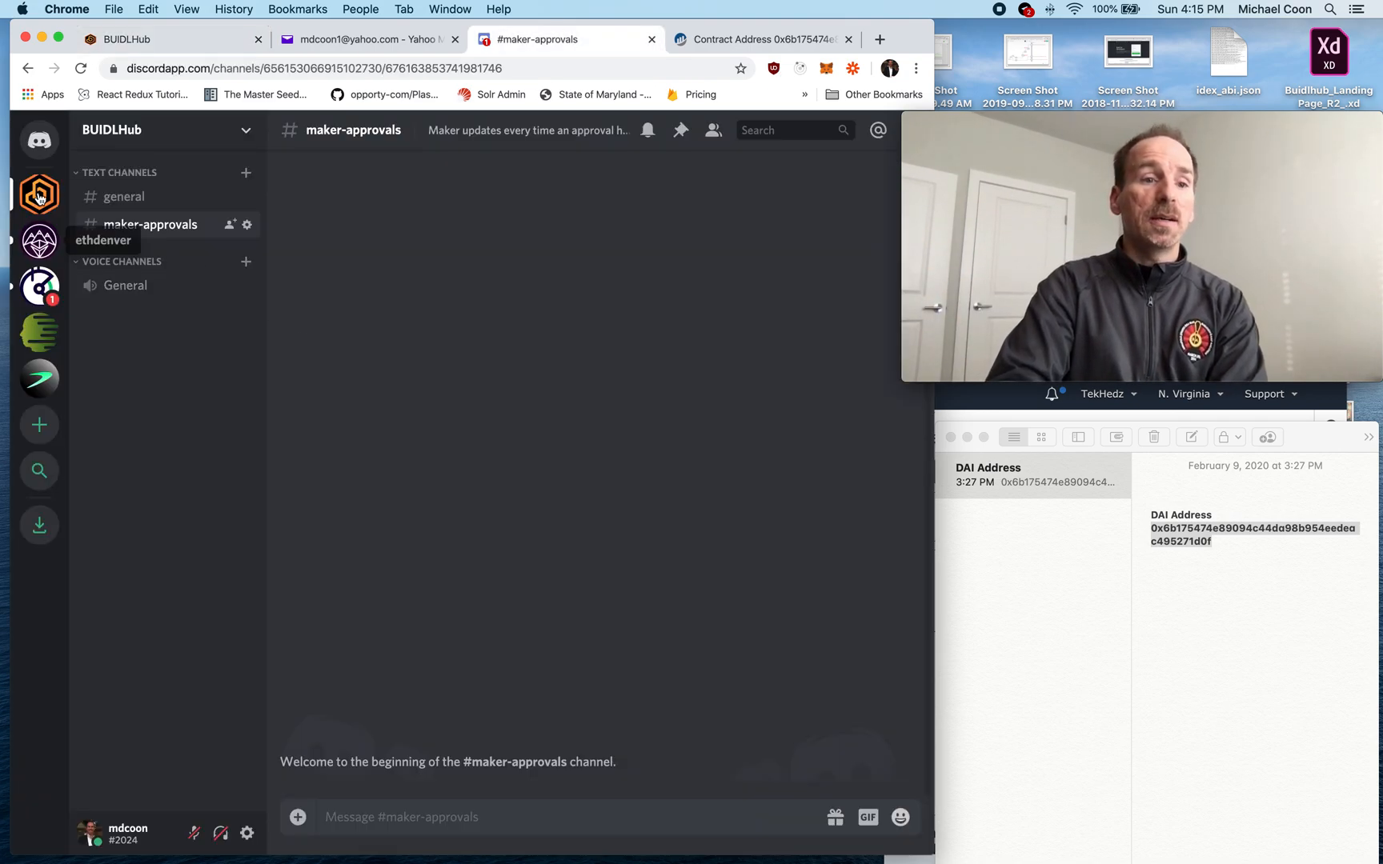
click(245, 133)
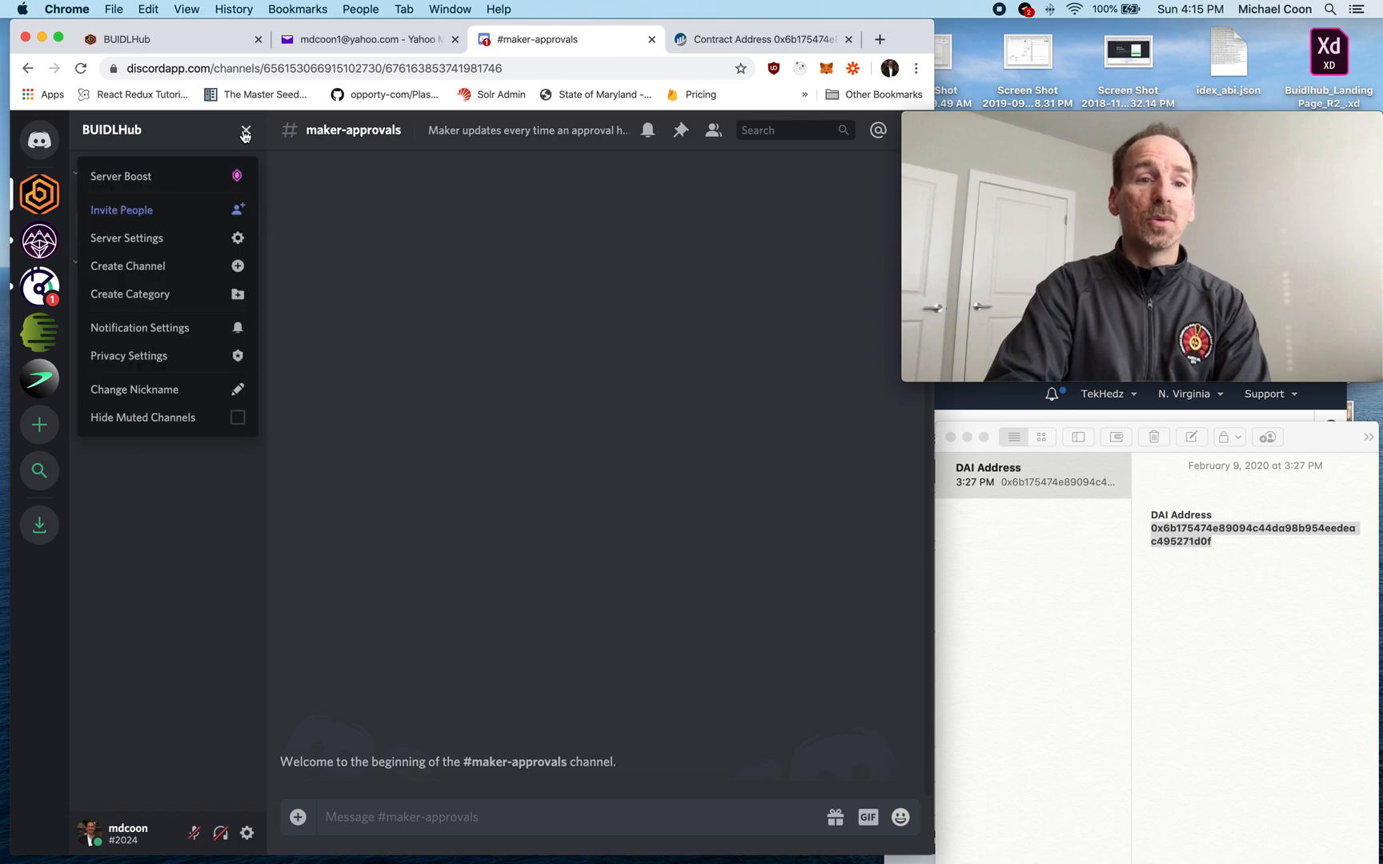
click(159, 240)
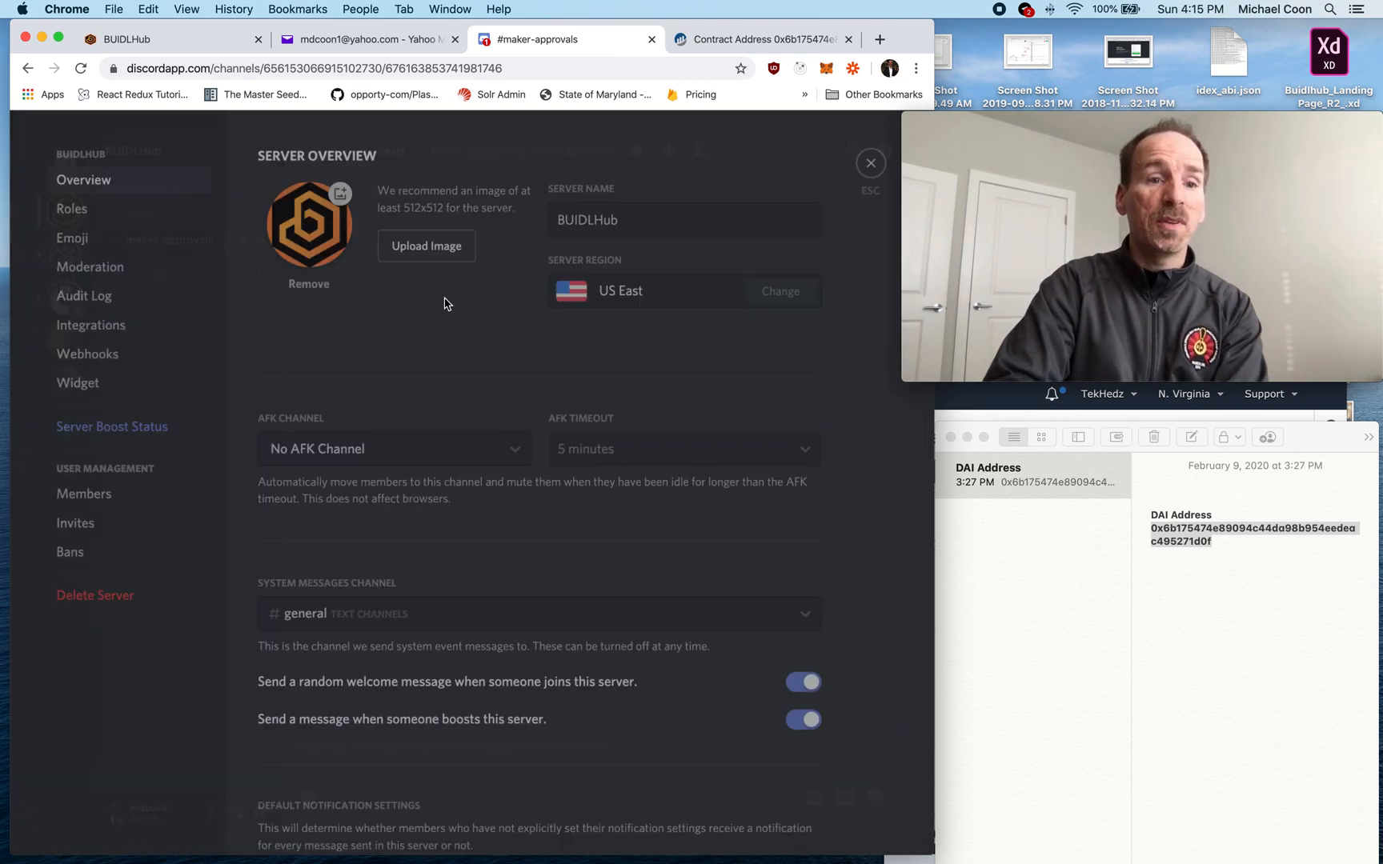
click(102, 358)
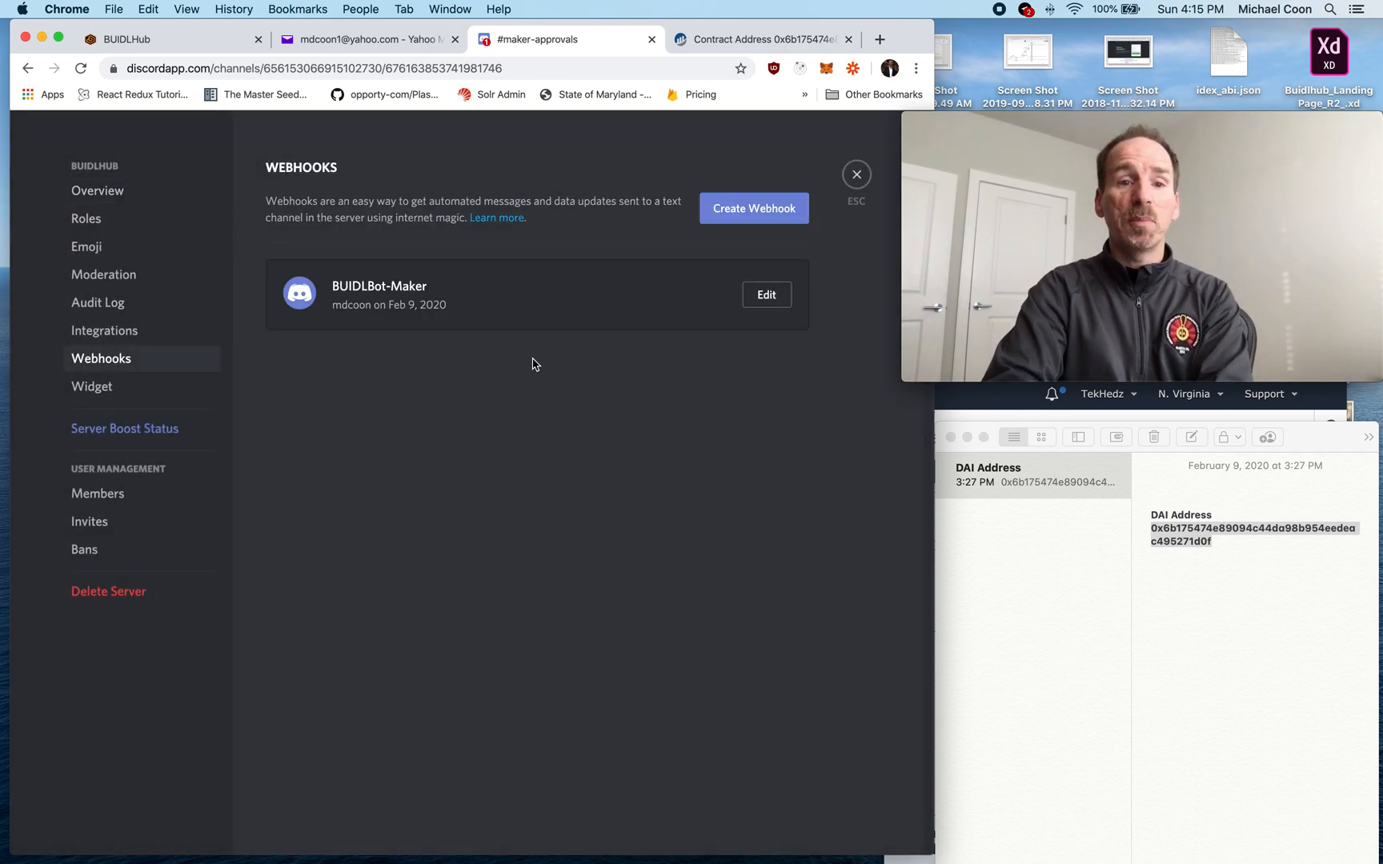
click(807, 261)
click(606, 542)
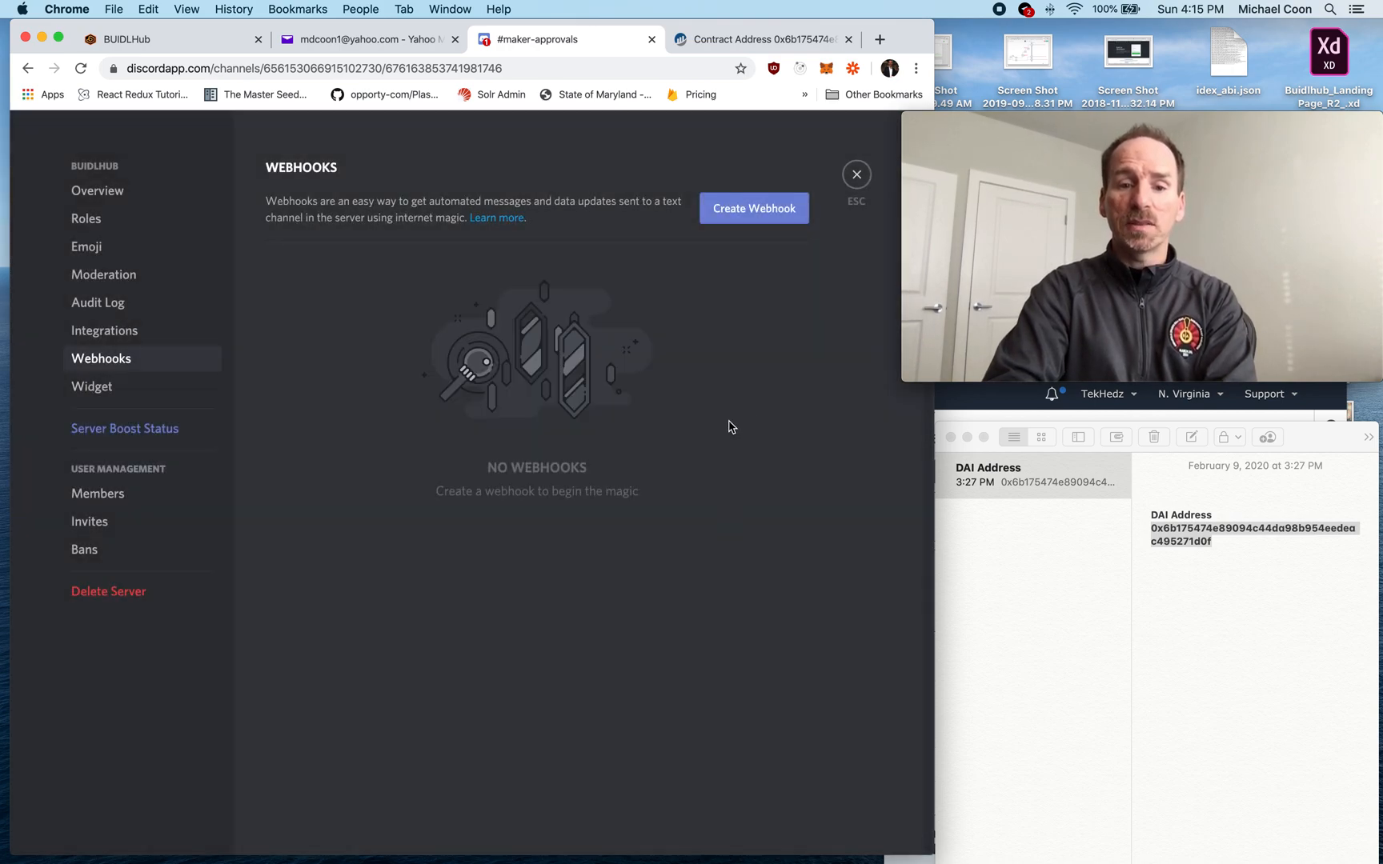
- Create a webhook named BUIDLBot for the #maker-approvals channel and save it
click(769, 216)
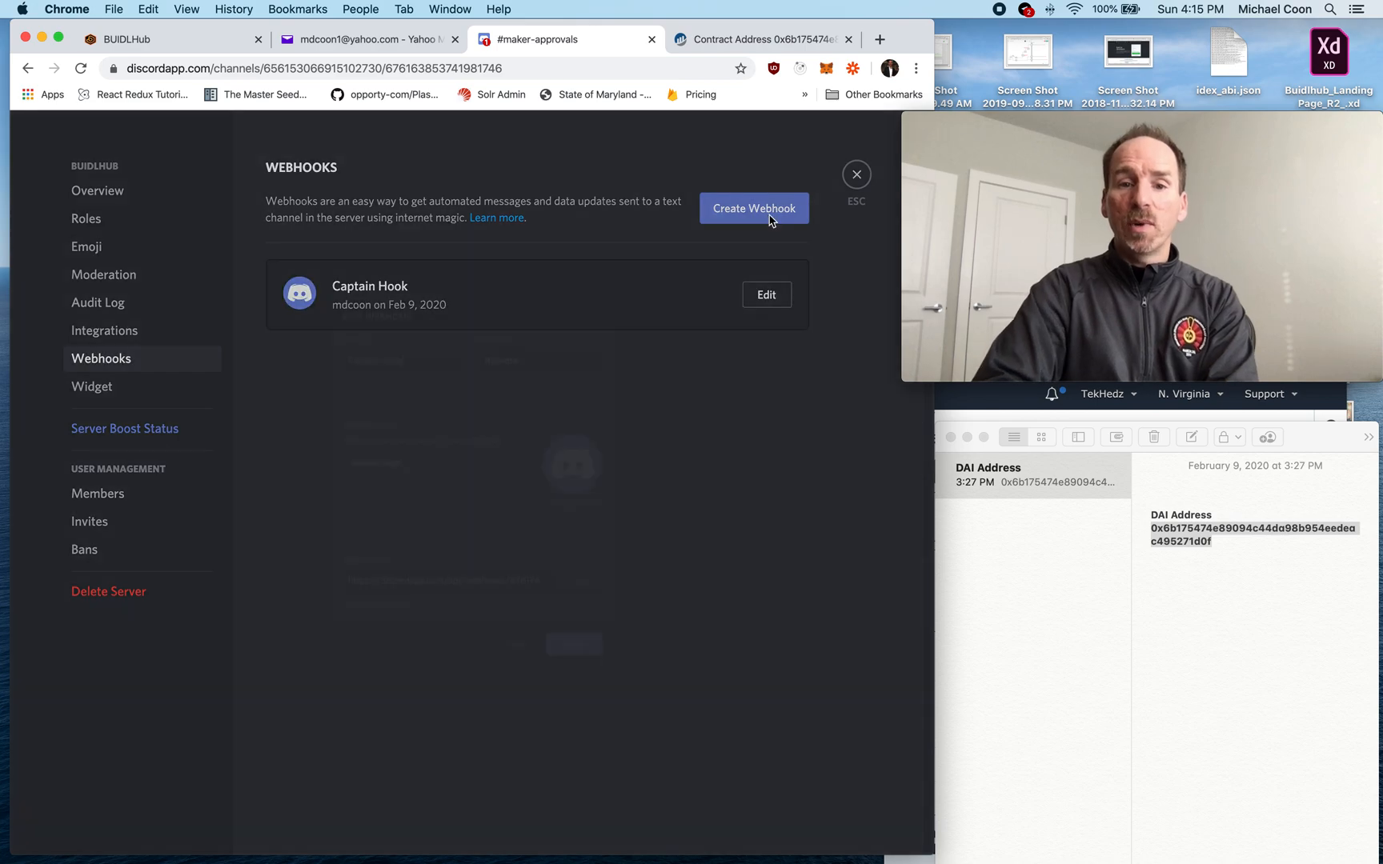
drag(393, 311, 269, 309)
text(BUIDLBot)
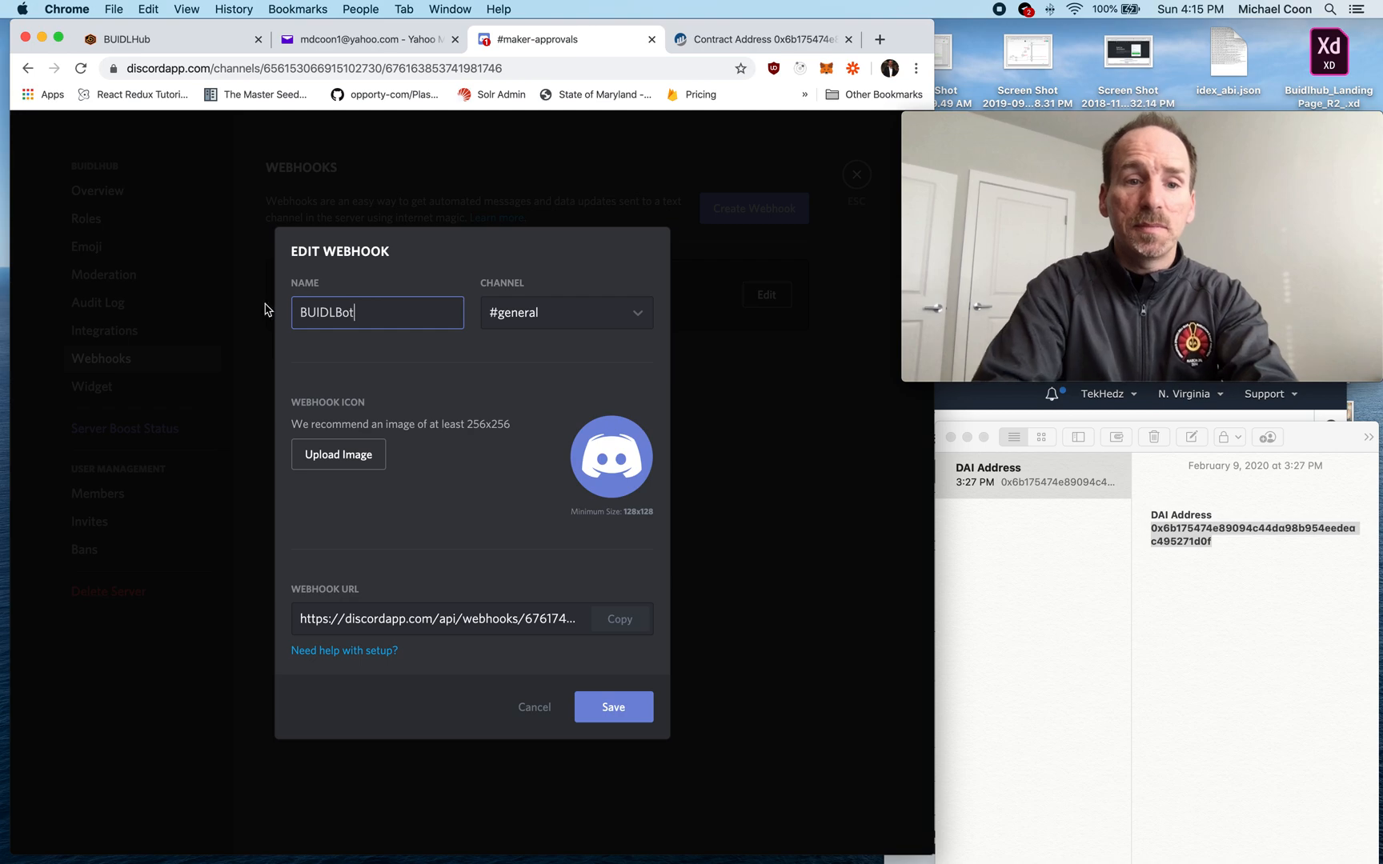
click(523, 324)
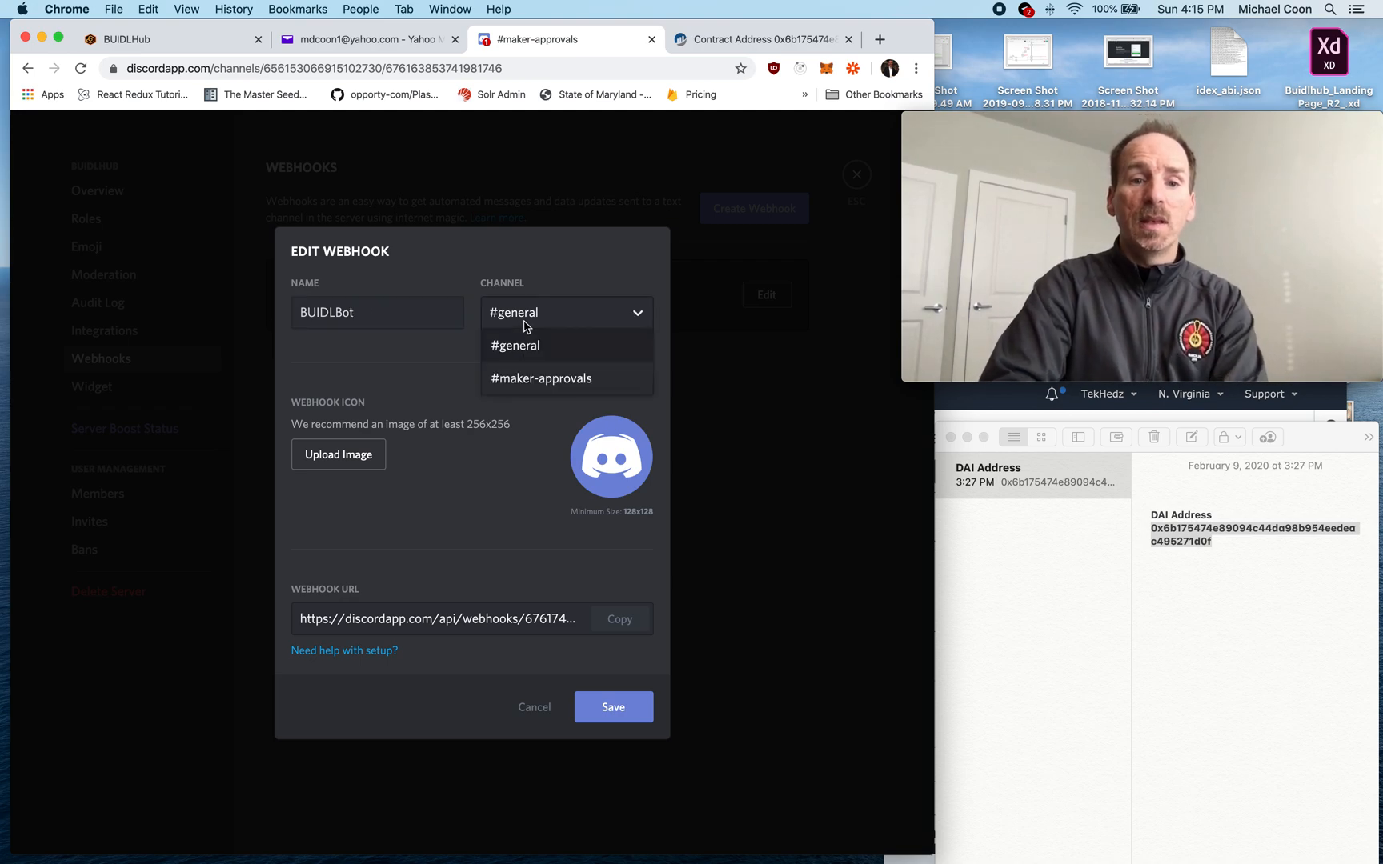
click(541, 381)
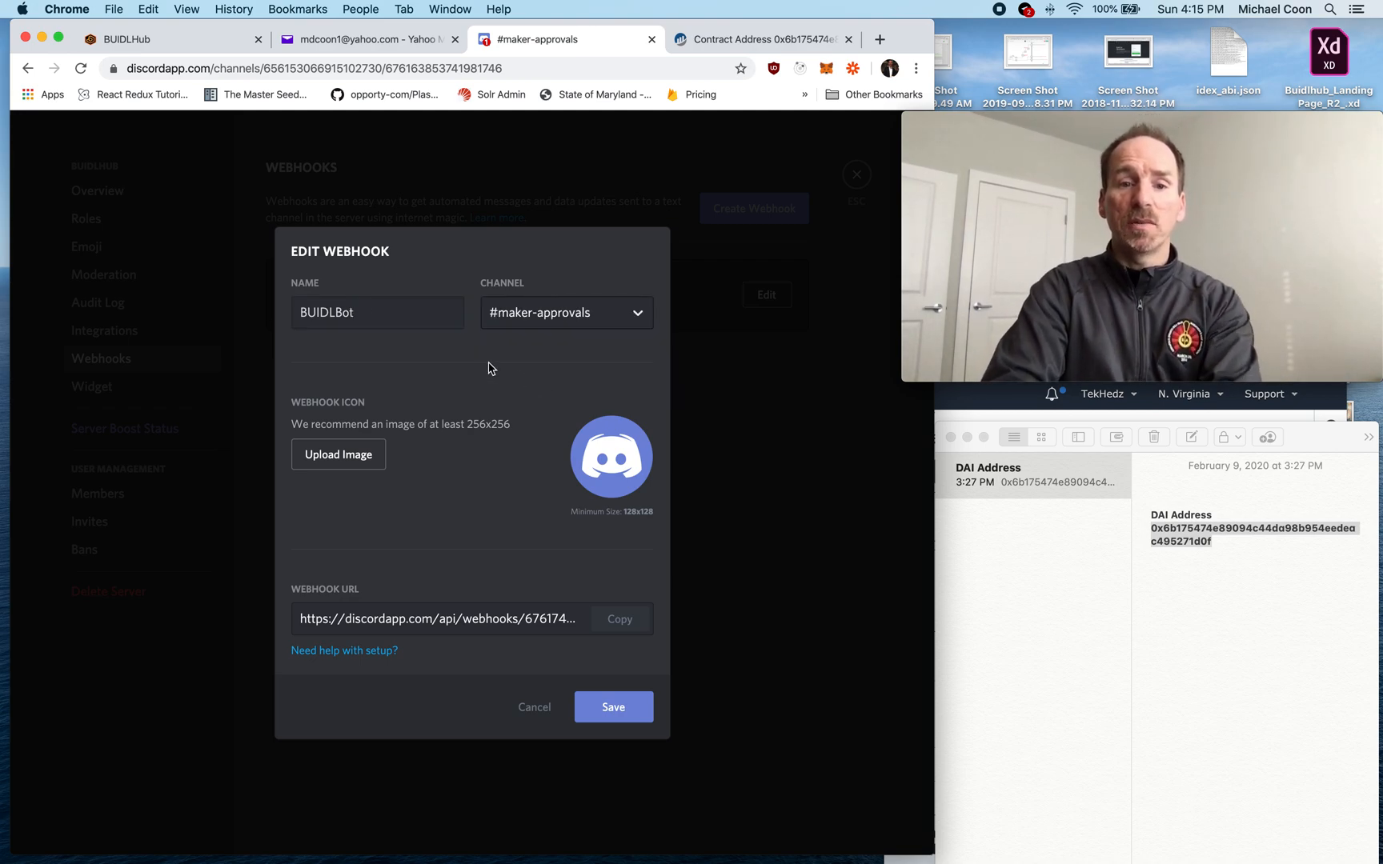
click(601, 706)
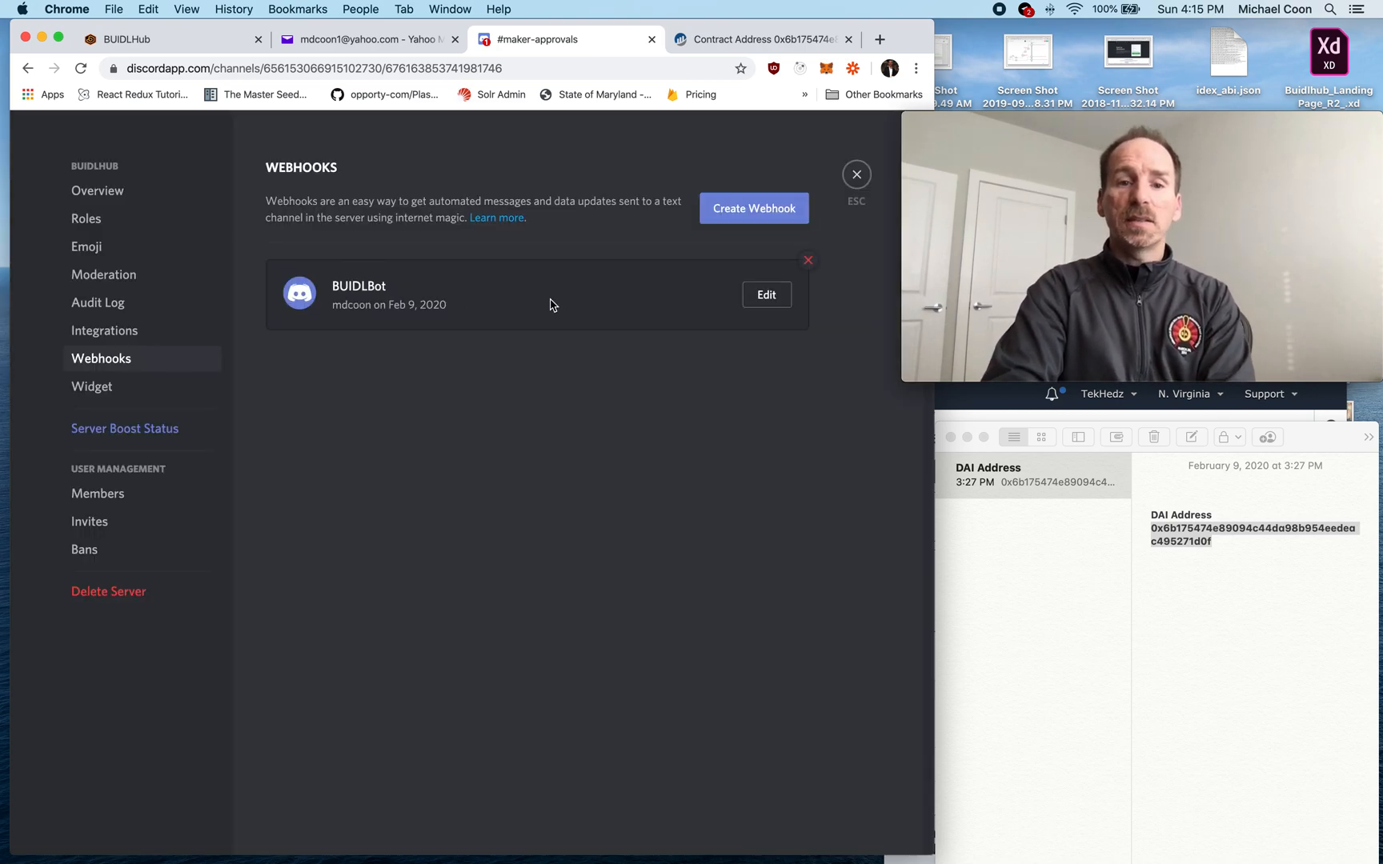
- Reopen the BUIDLBot webhook for editing and copy its webhook URL
click(766, 300)
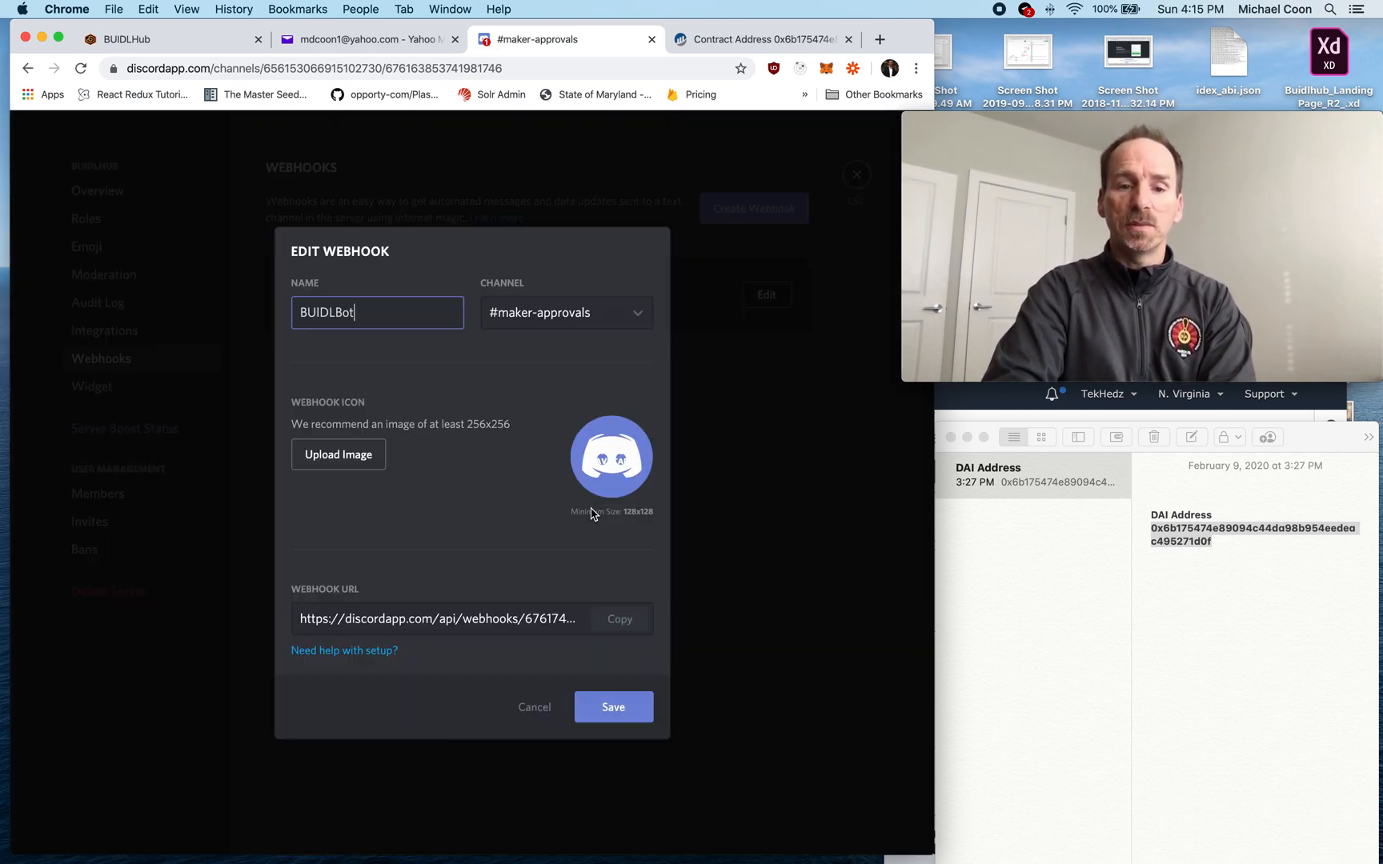
click(621, 619)
click(621, 620)
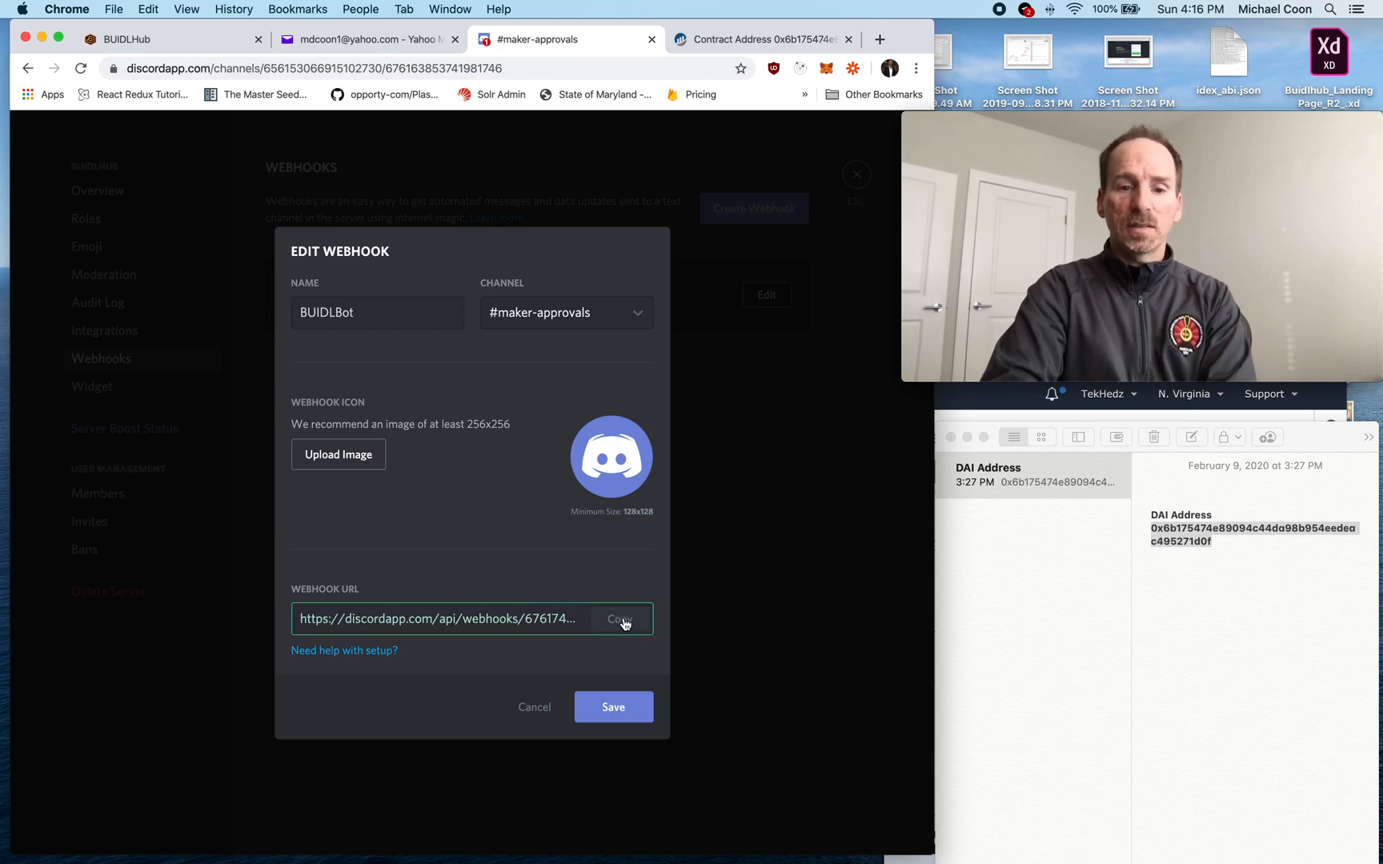
click(626, 623)
- Switch back to BUIDLHub, paste the webhook URL as the HTTP Webhook's Destination URL, and save the required parameters
click(164, 39)
click(417, 607)
key(super+v)
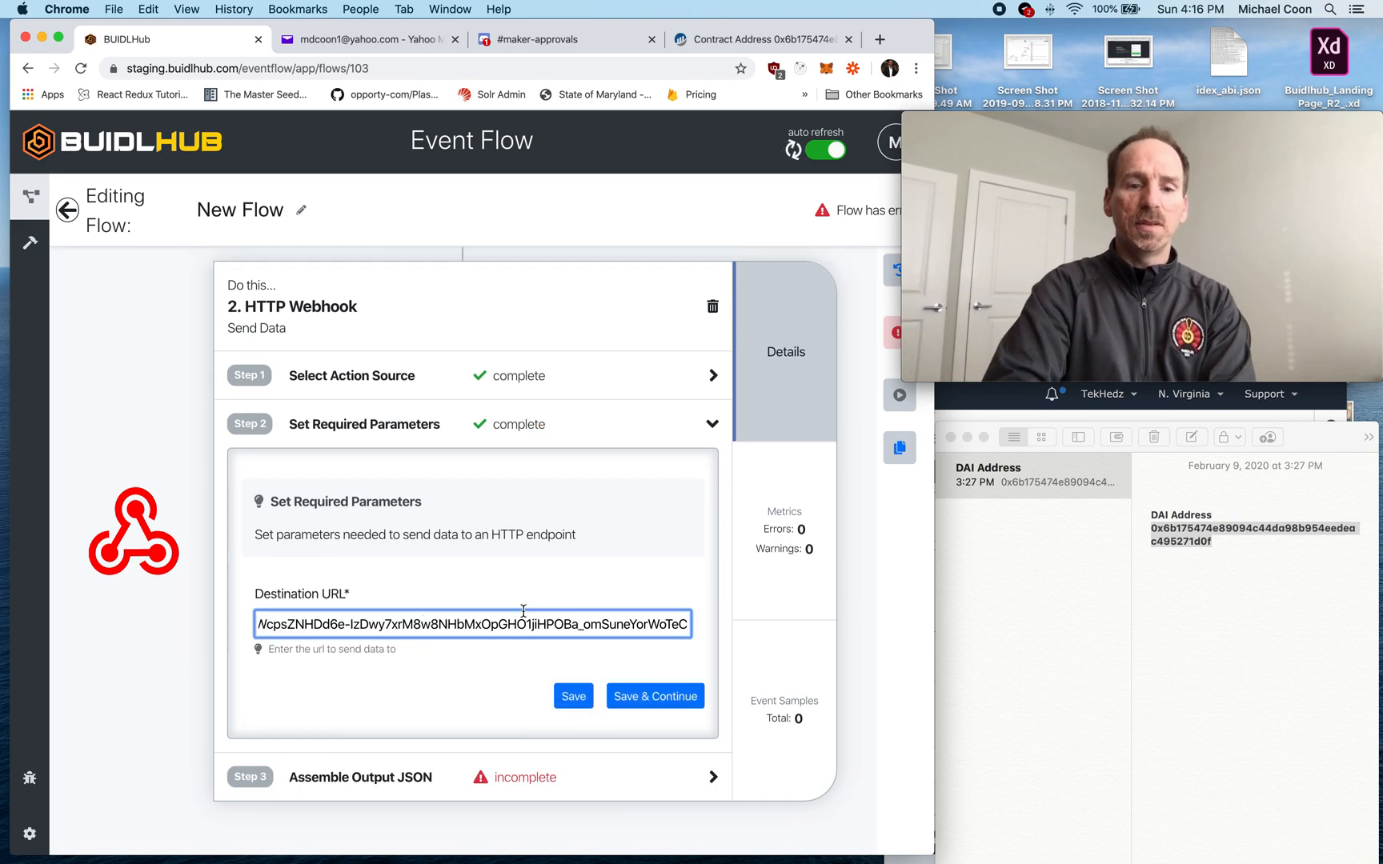
click(650, 700)
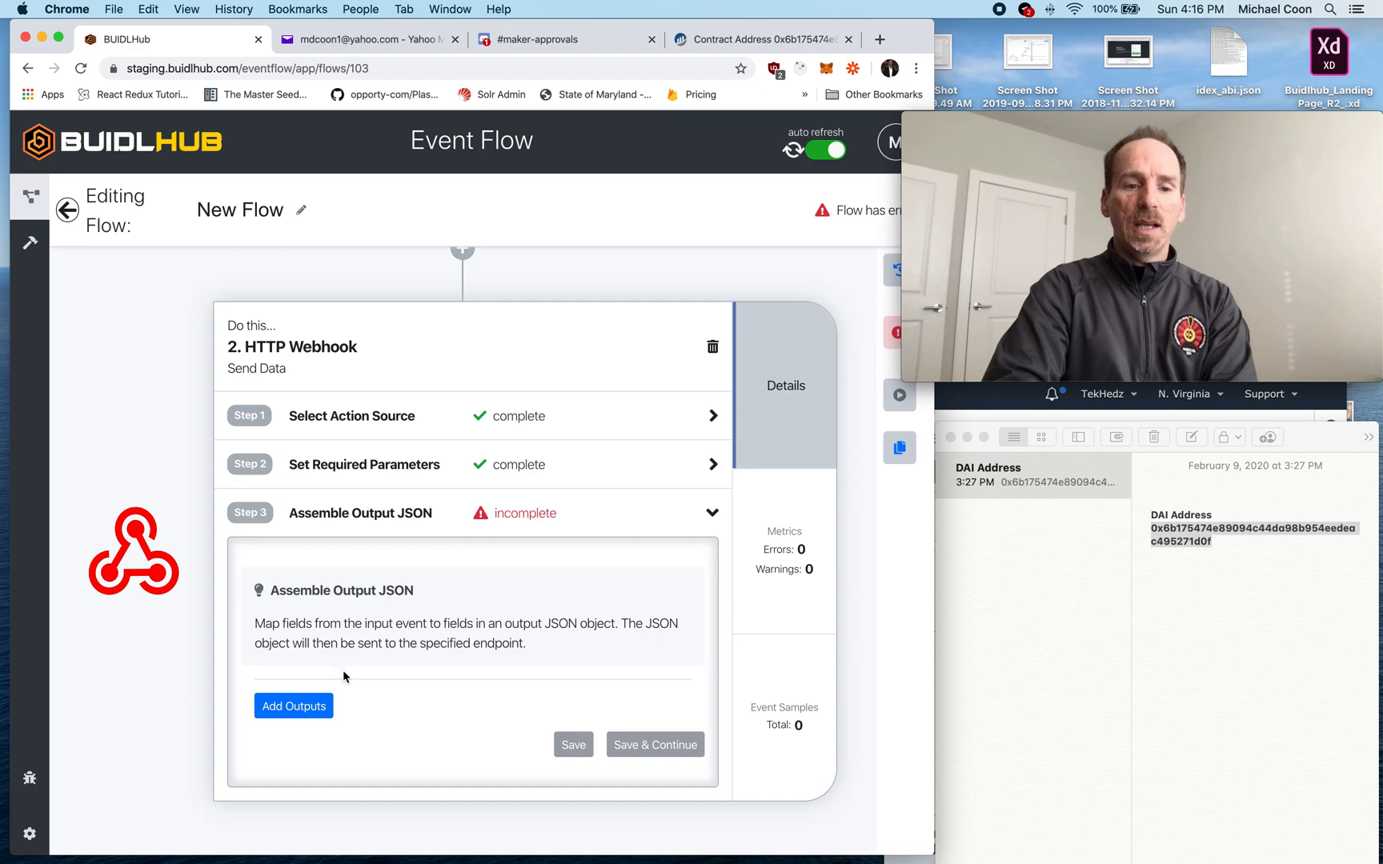
- Add Approval_src and Approval_wad as output fields of the HTTP Webhook's output JSON
click(305, 706)
click(316, 328)
click(295, 360)
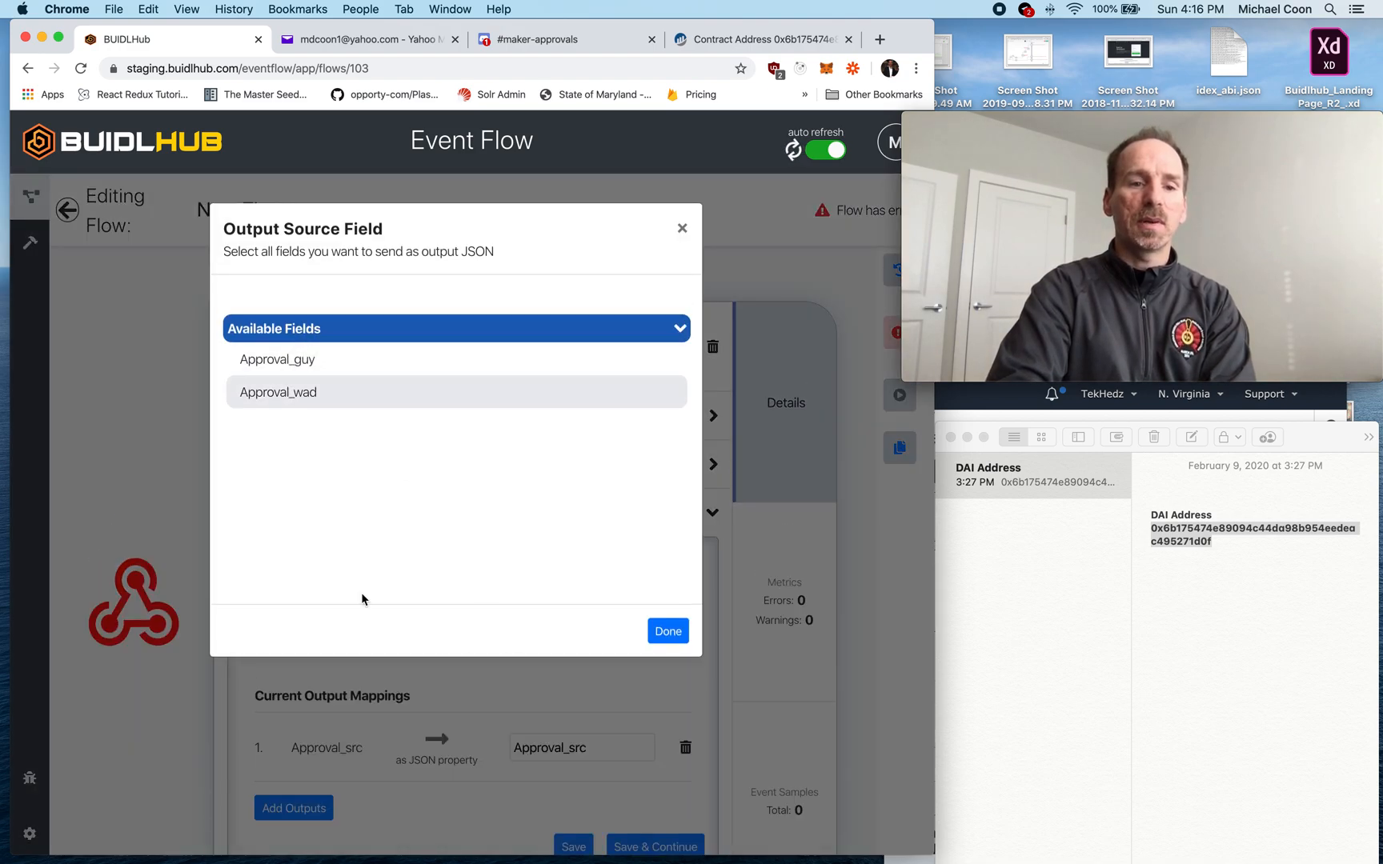
click(349, 394)
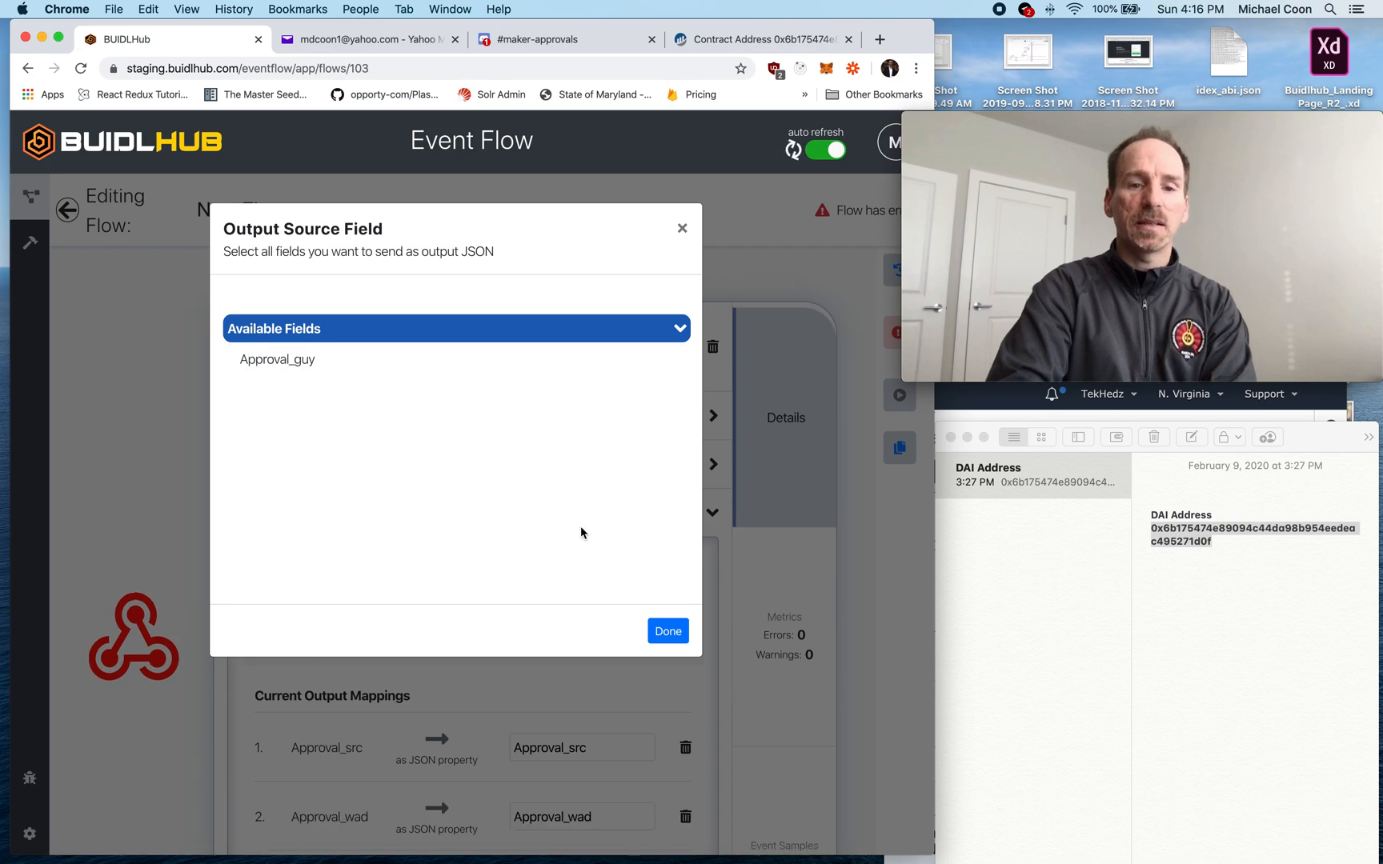
click(668, 631)
scroll(611, 645, down, 3)
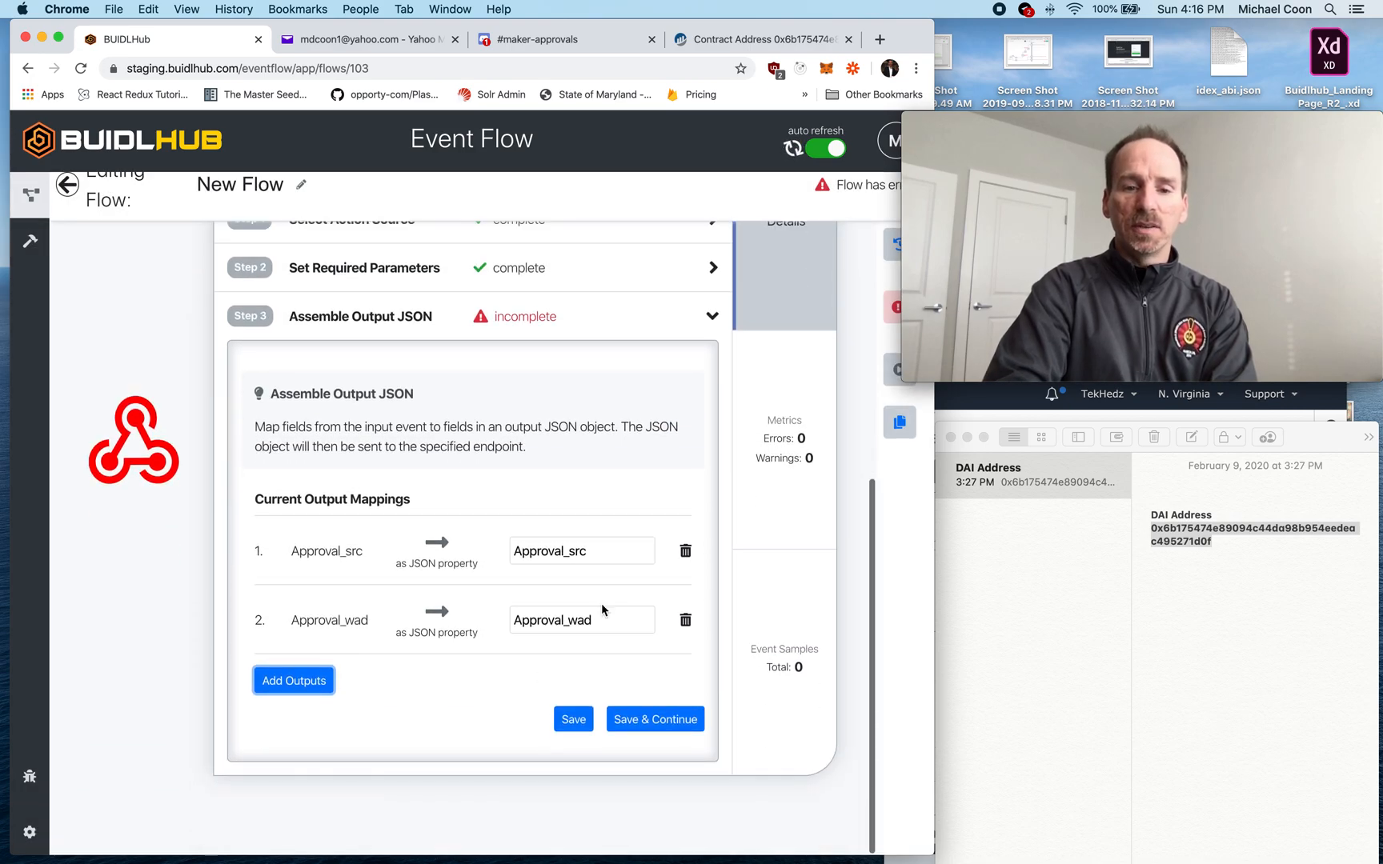
- Remove the Approval_src output mapping and rename Approval_wad's JSON property to content
click(685, 551)
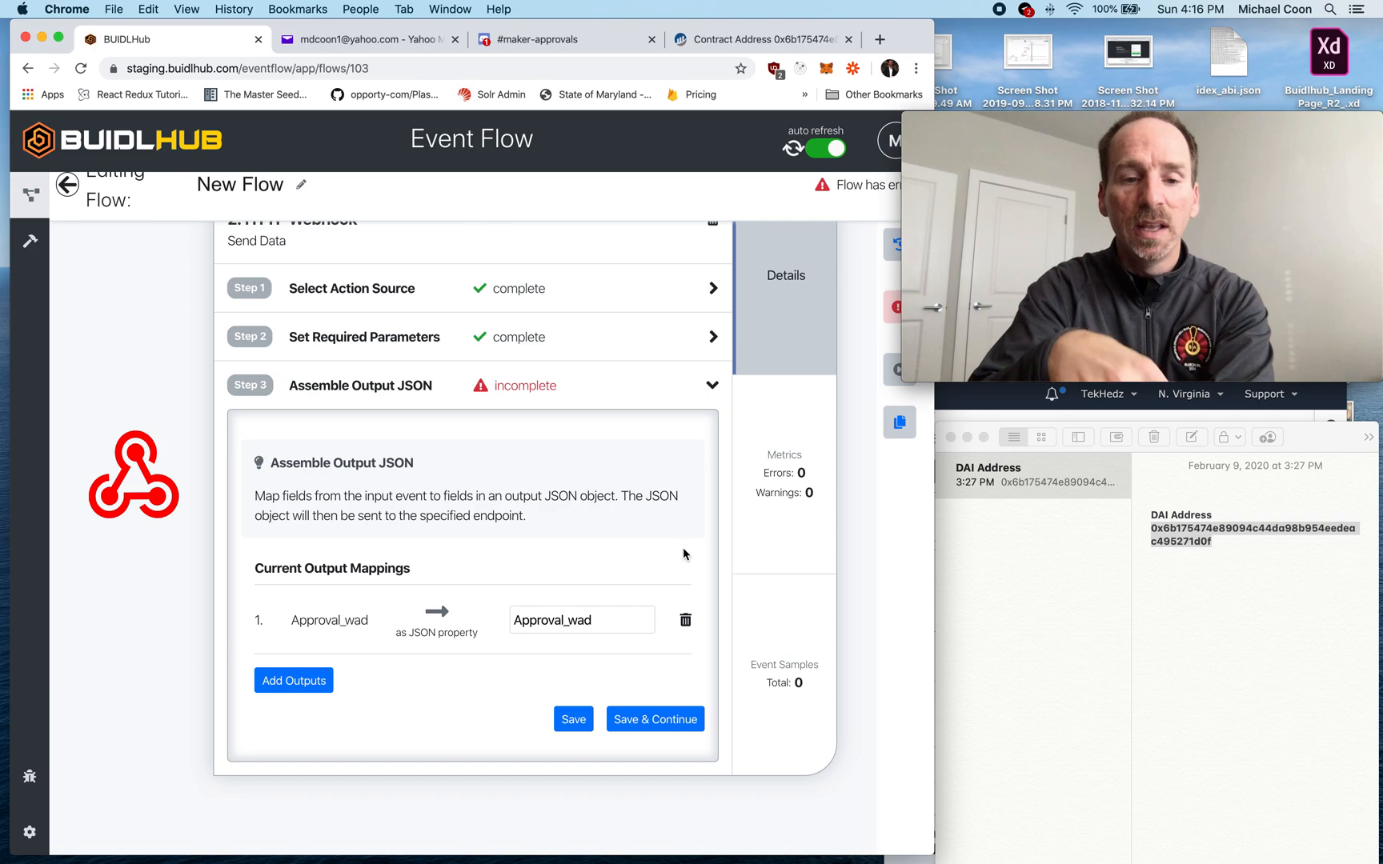
drag(608, 621, 504, 623)
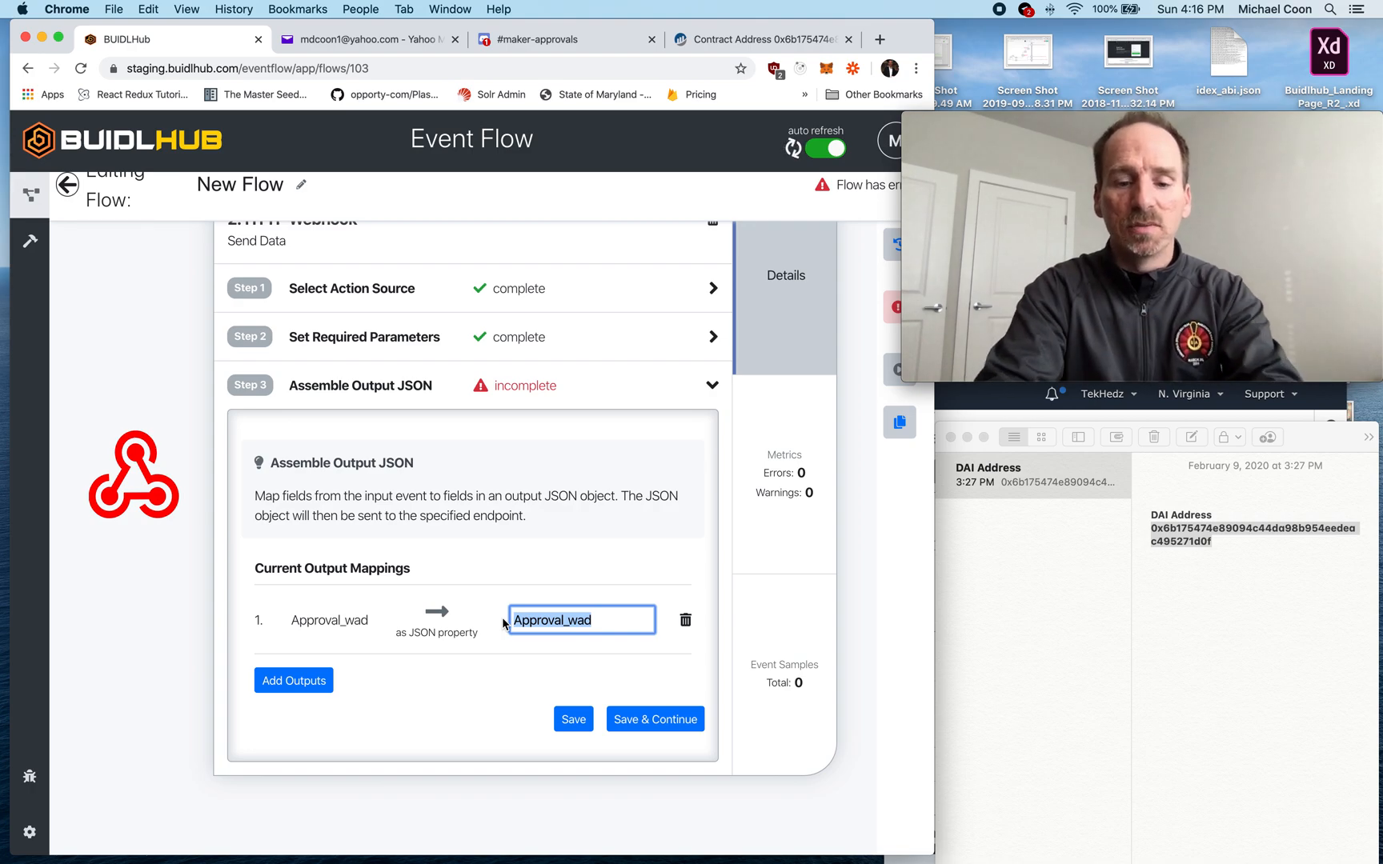
text(cnten)
text(on)
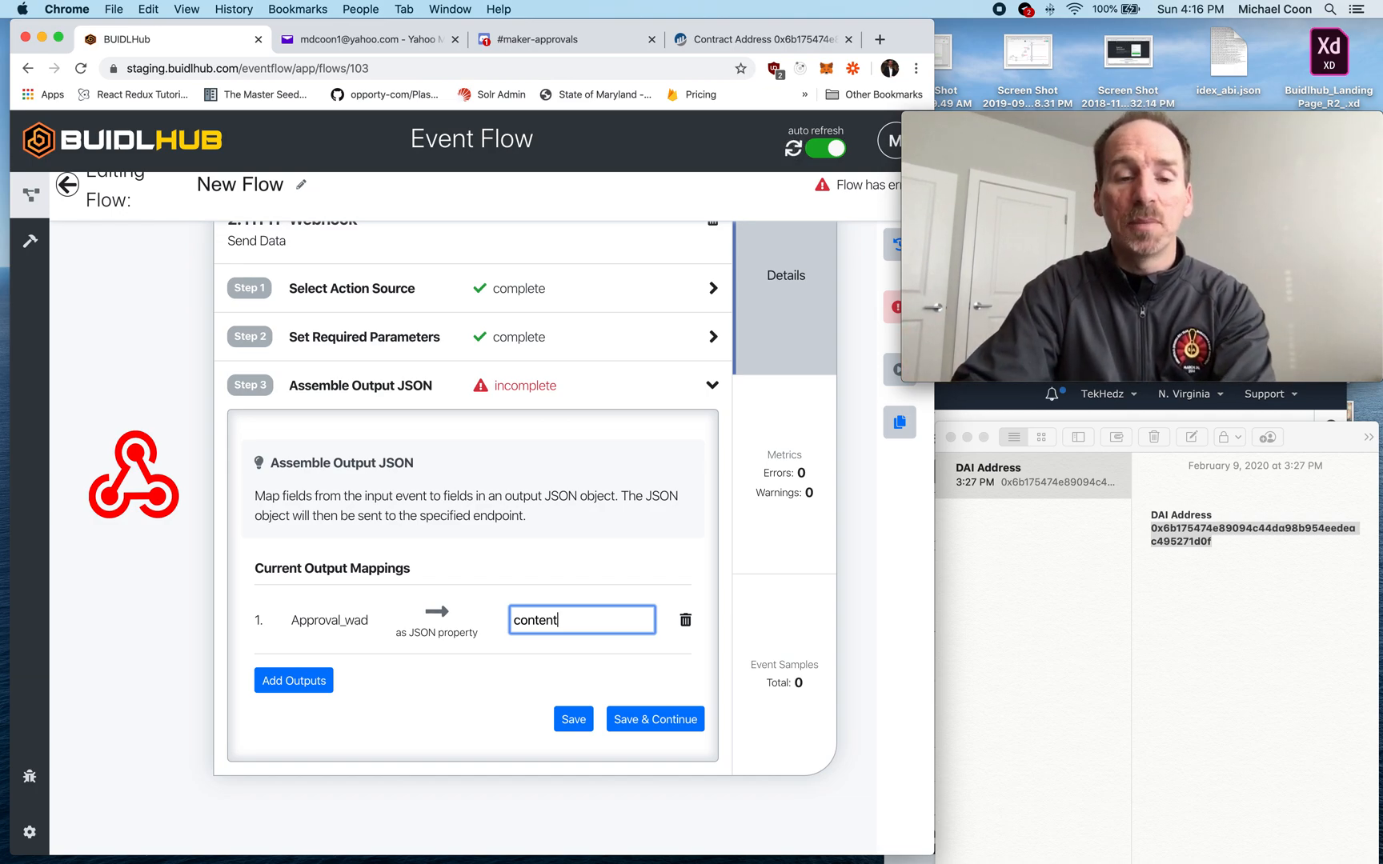
- Save the output JSON mapping and start the Maker DAI to HTTP Webhook flow
drag(292, 628, 382, 628)
click(368, 622)
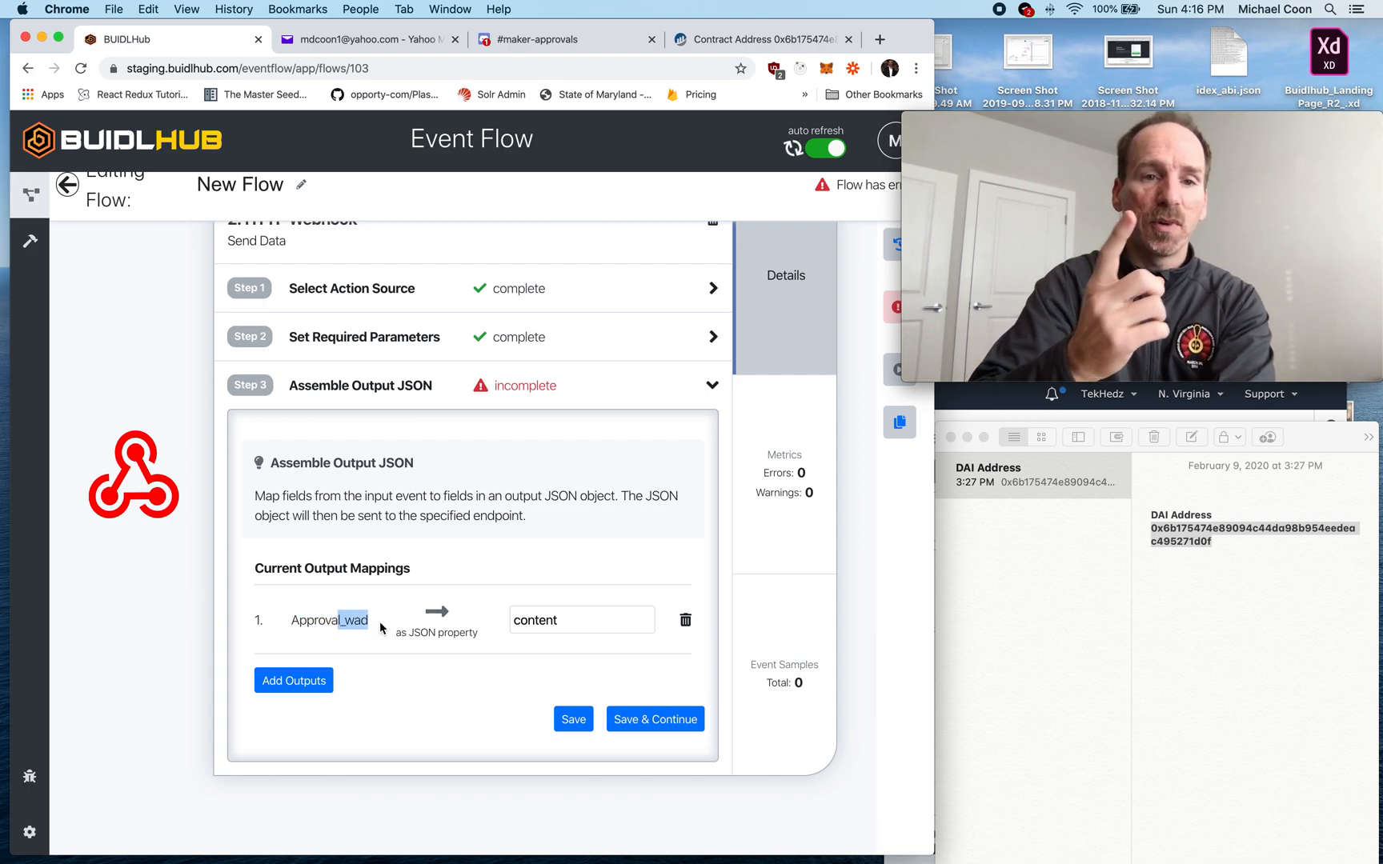
drag(563, 620, 486, 630)
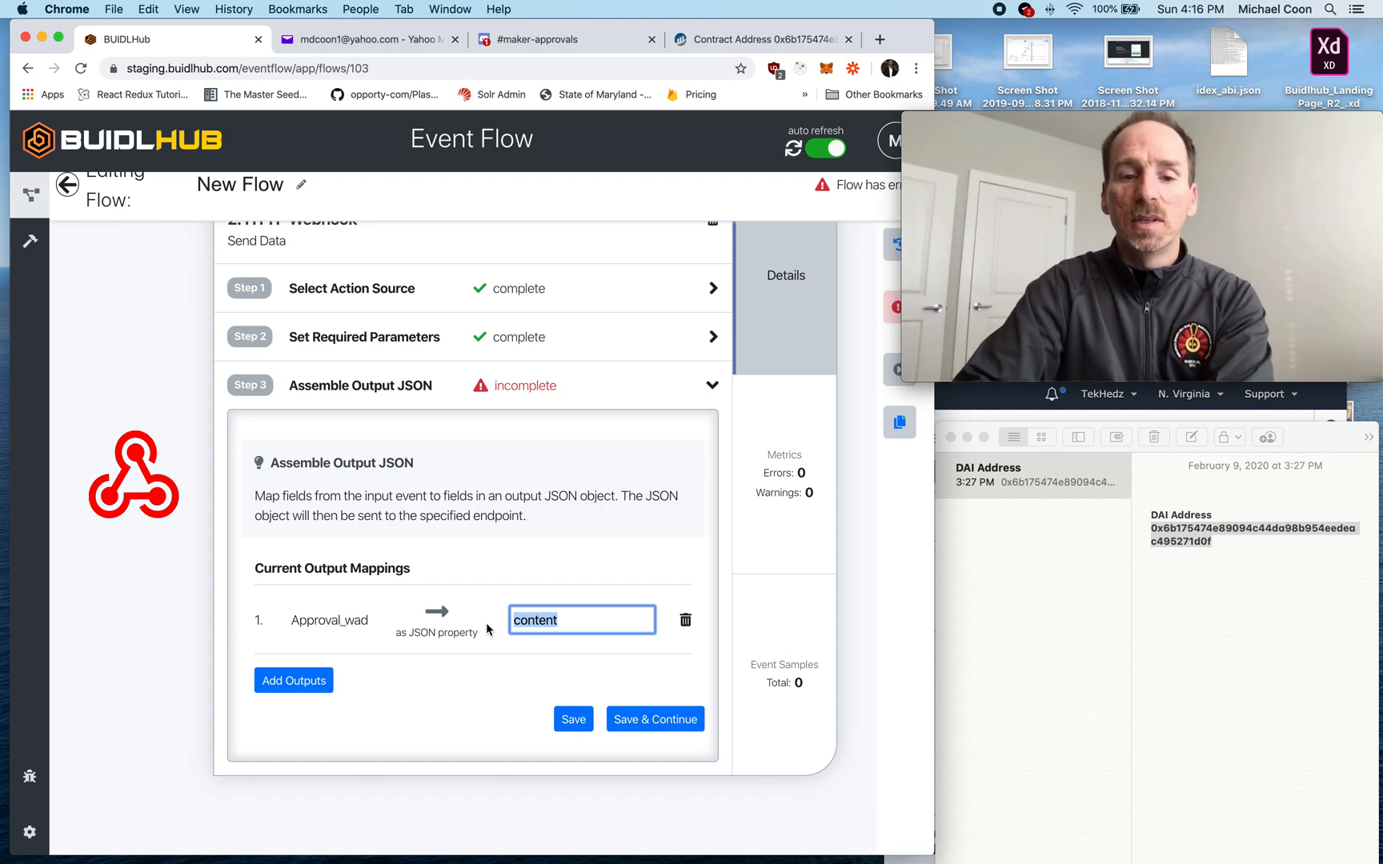
click(666, 726)
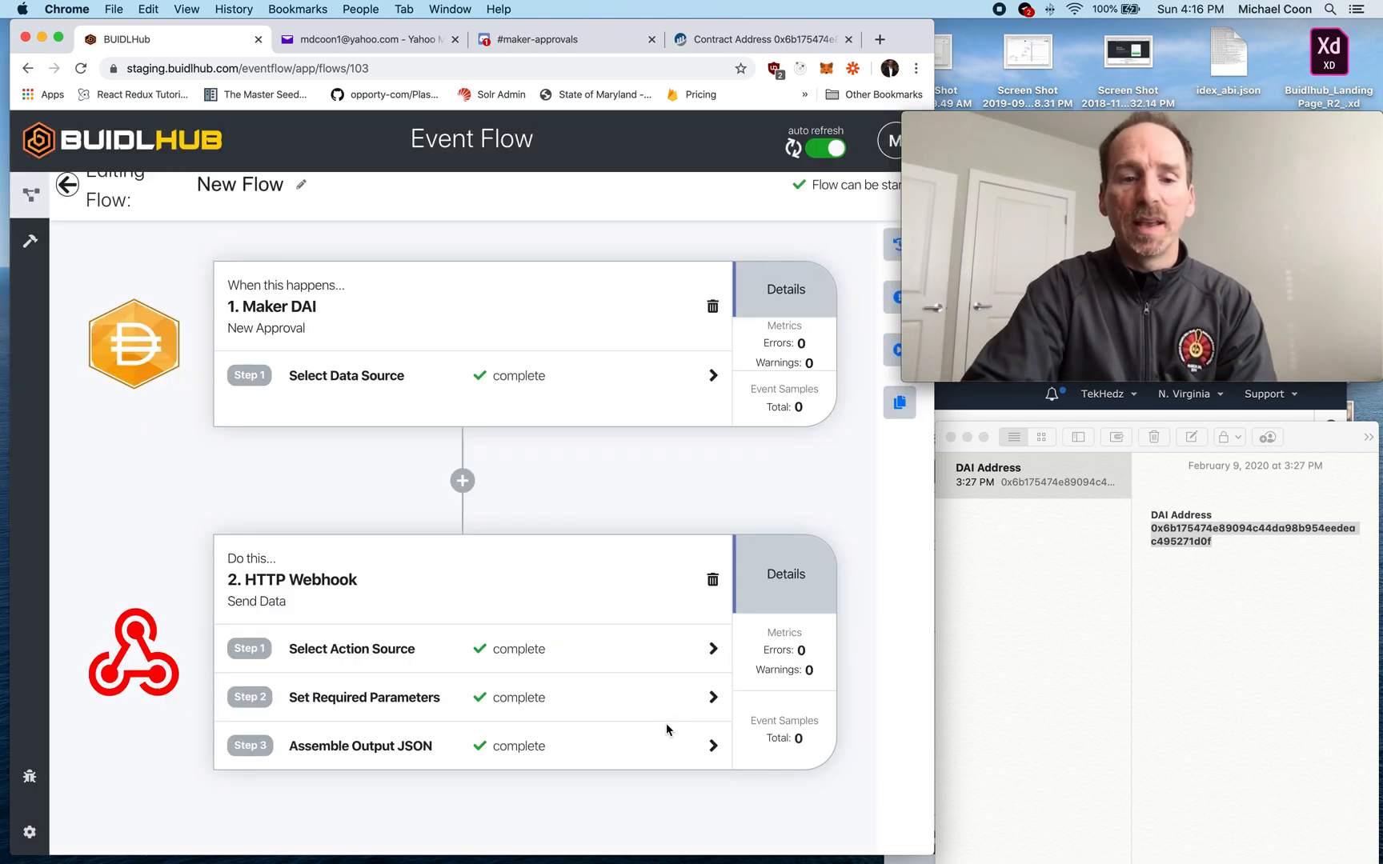
mouse_move(881, 356)
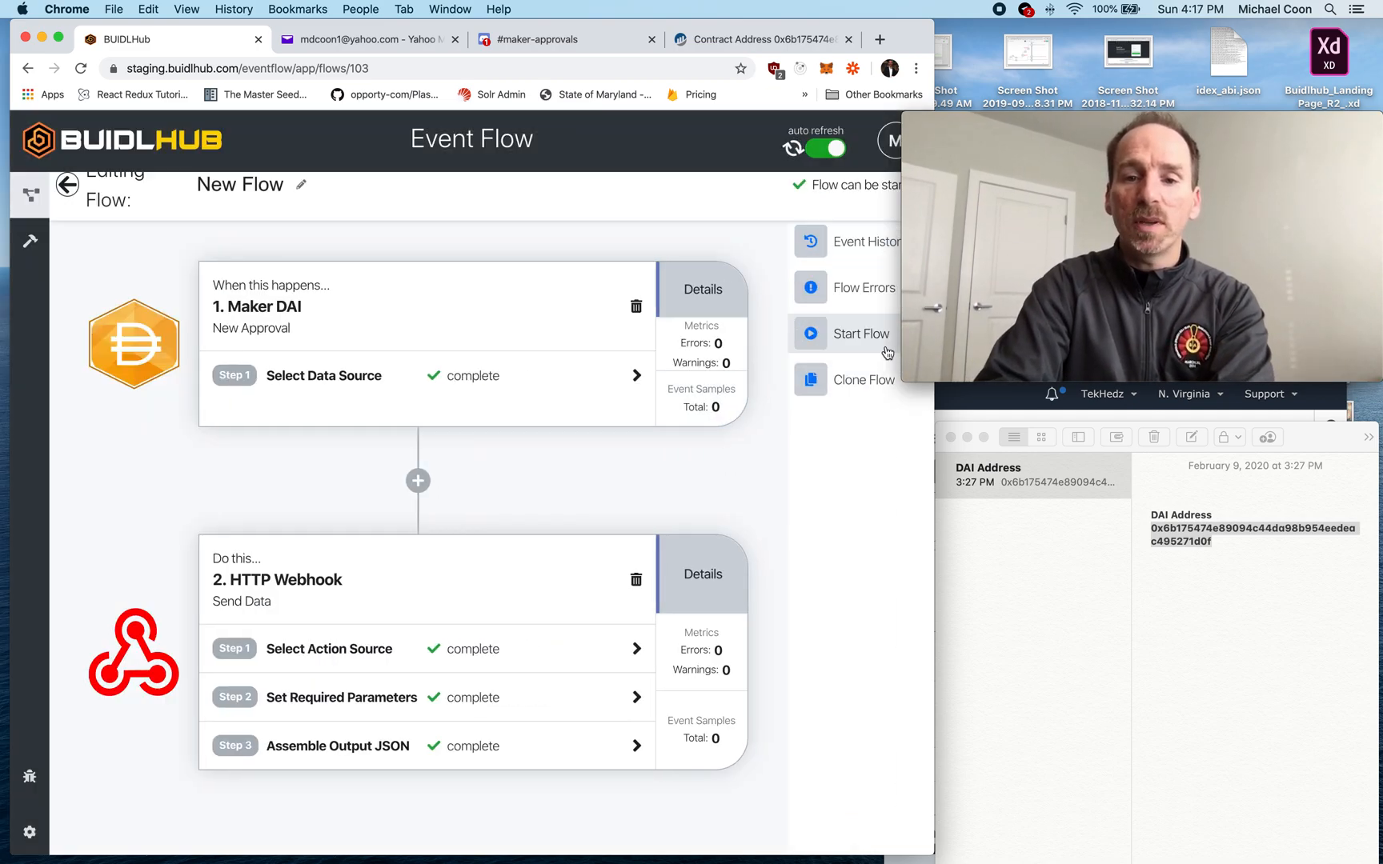
click(844, 334)
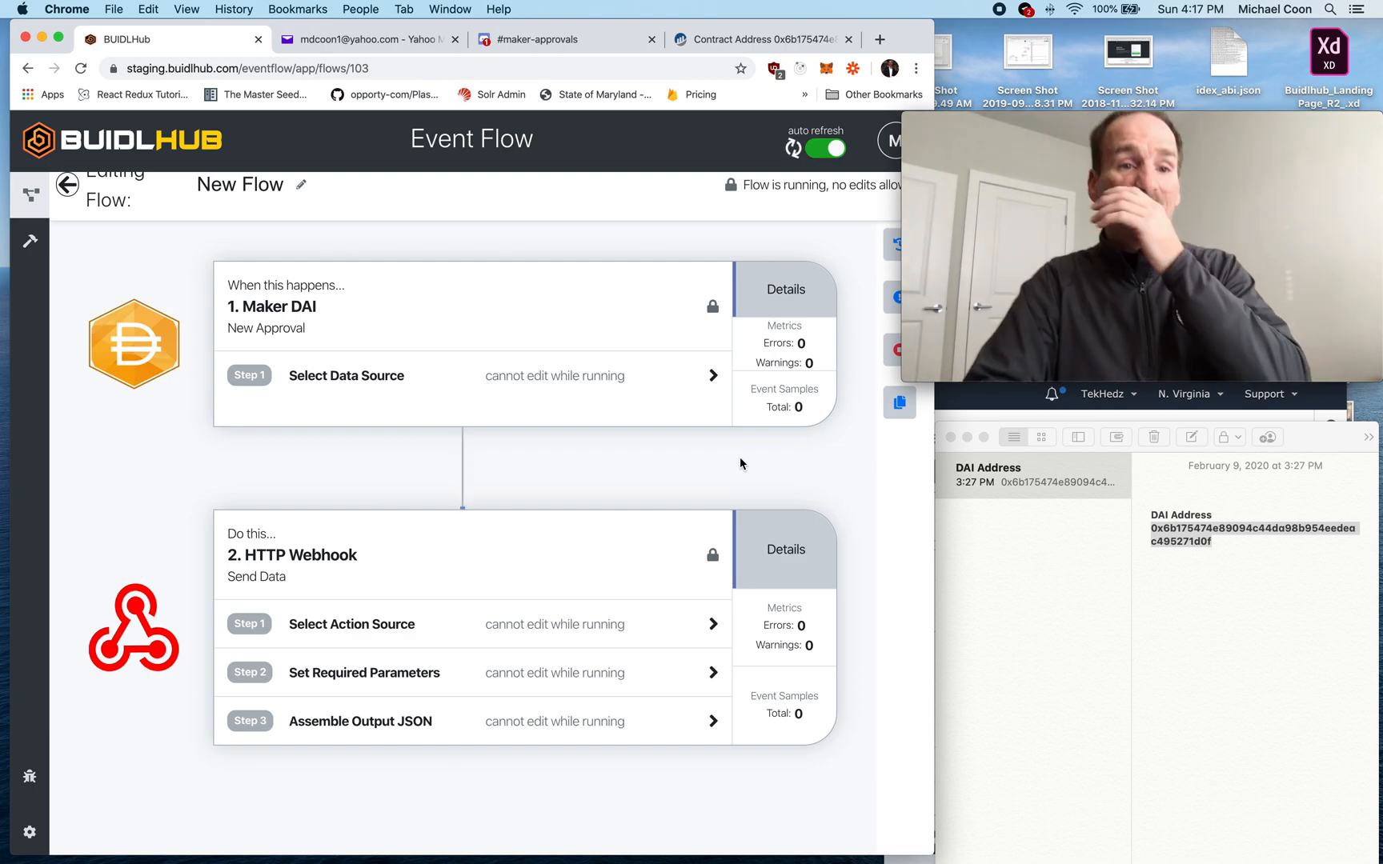
- Open the Maker DAI app in AppBuilder, add a query function with Call Function as its action, and save the selection
mouse_move(33, 206)
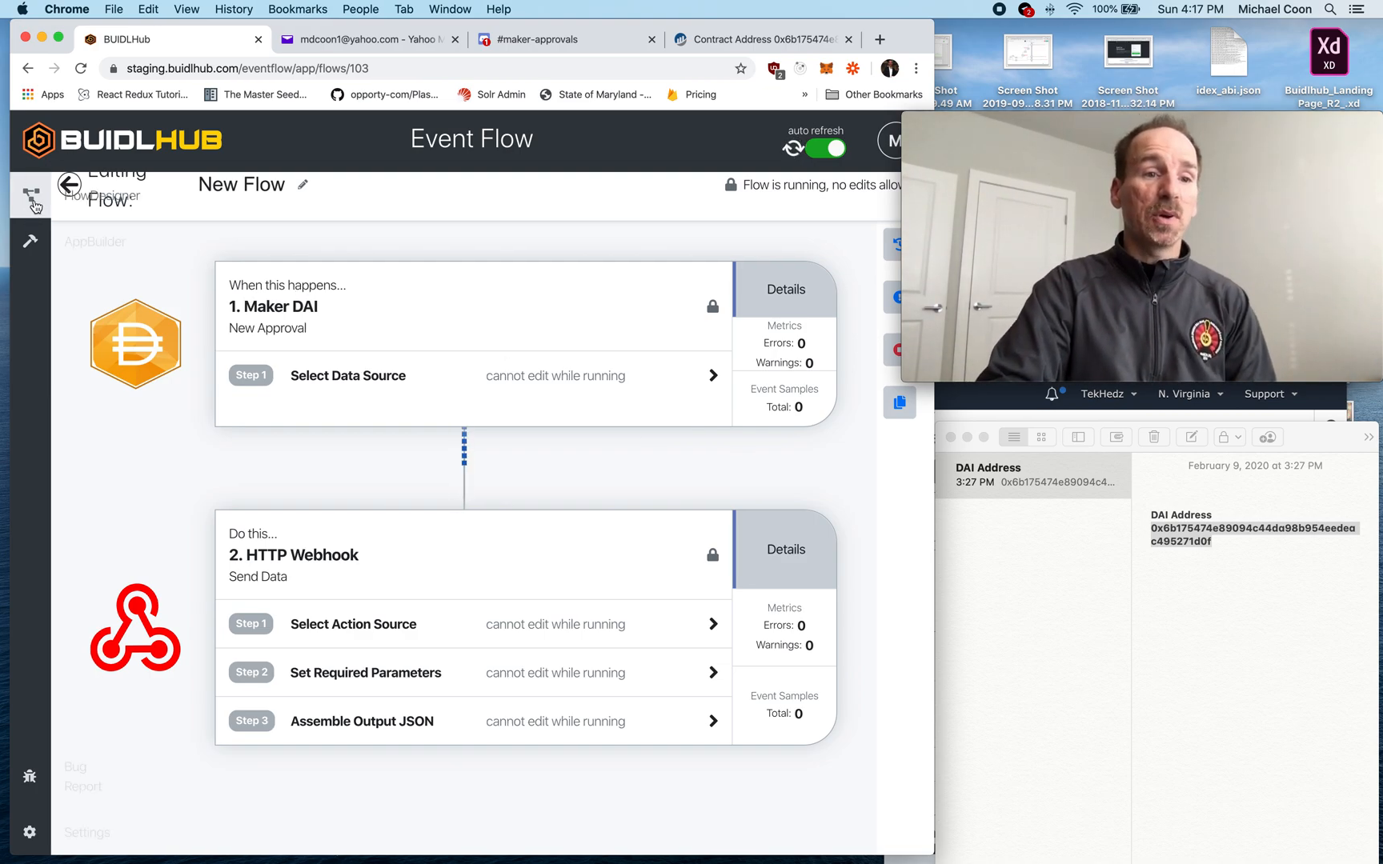
click(68, 242)
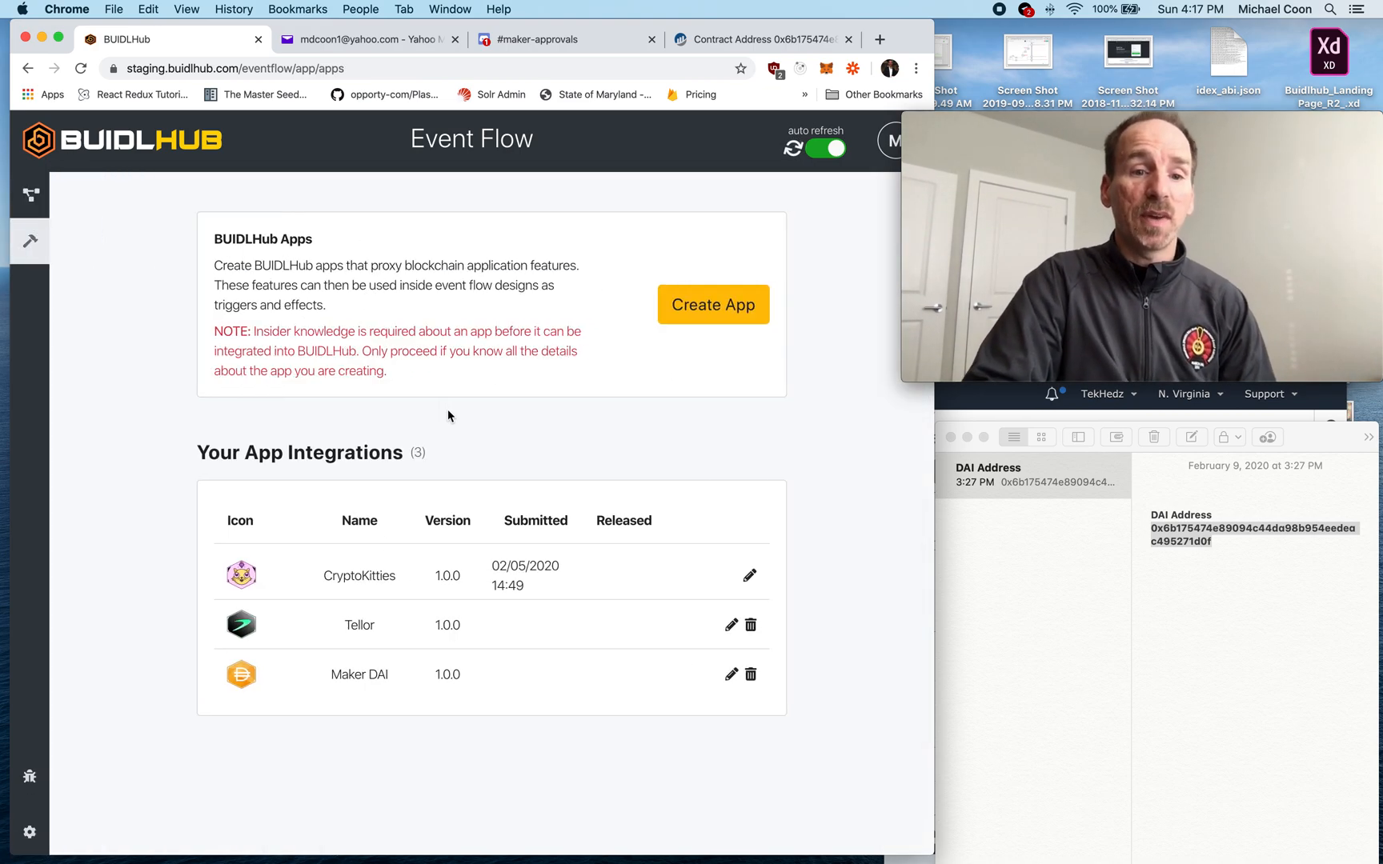
click(327, 677)
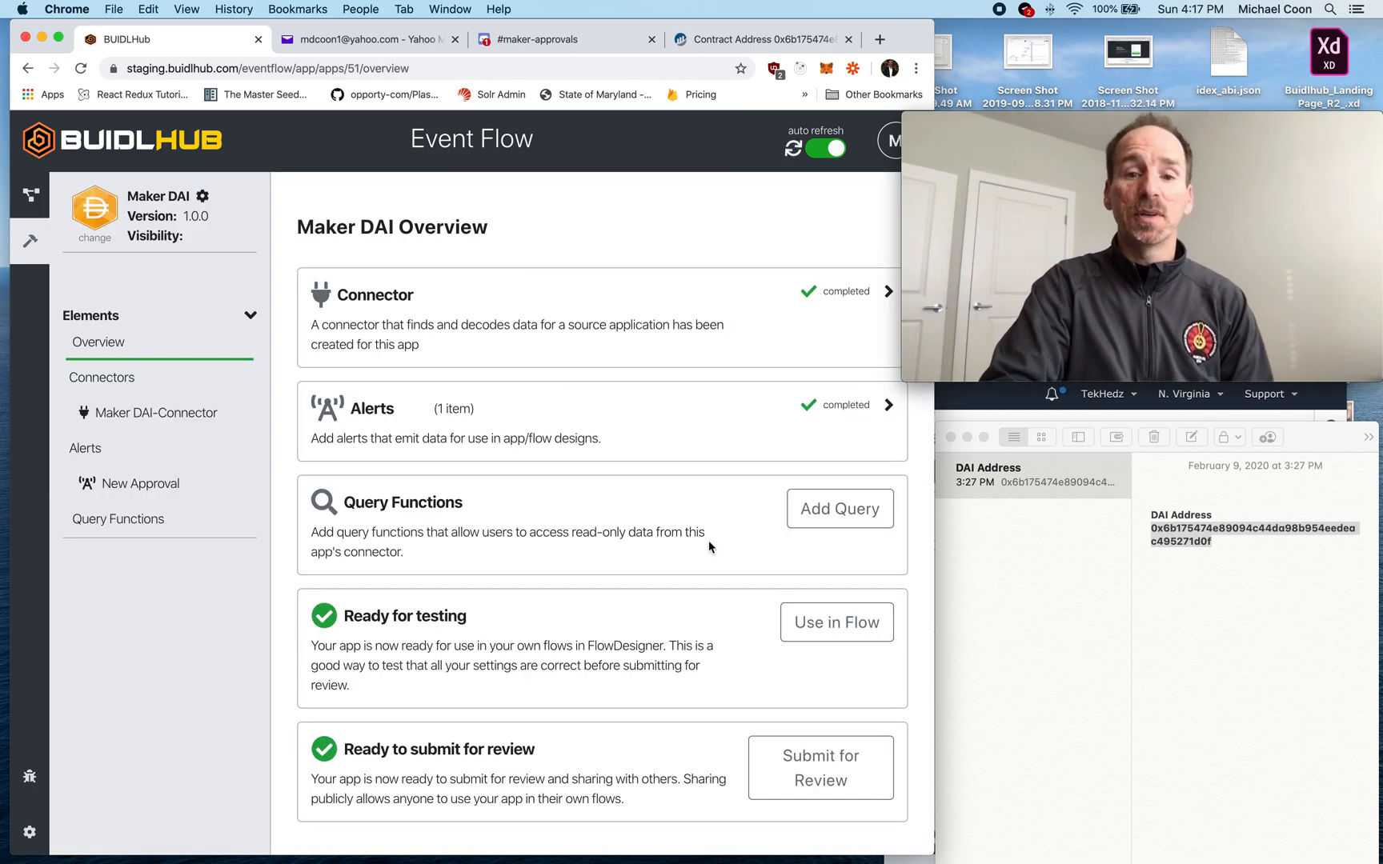
click(800, 512)
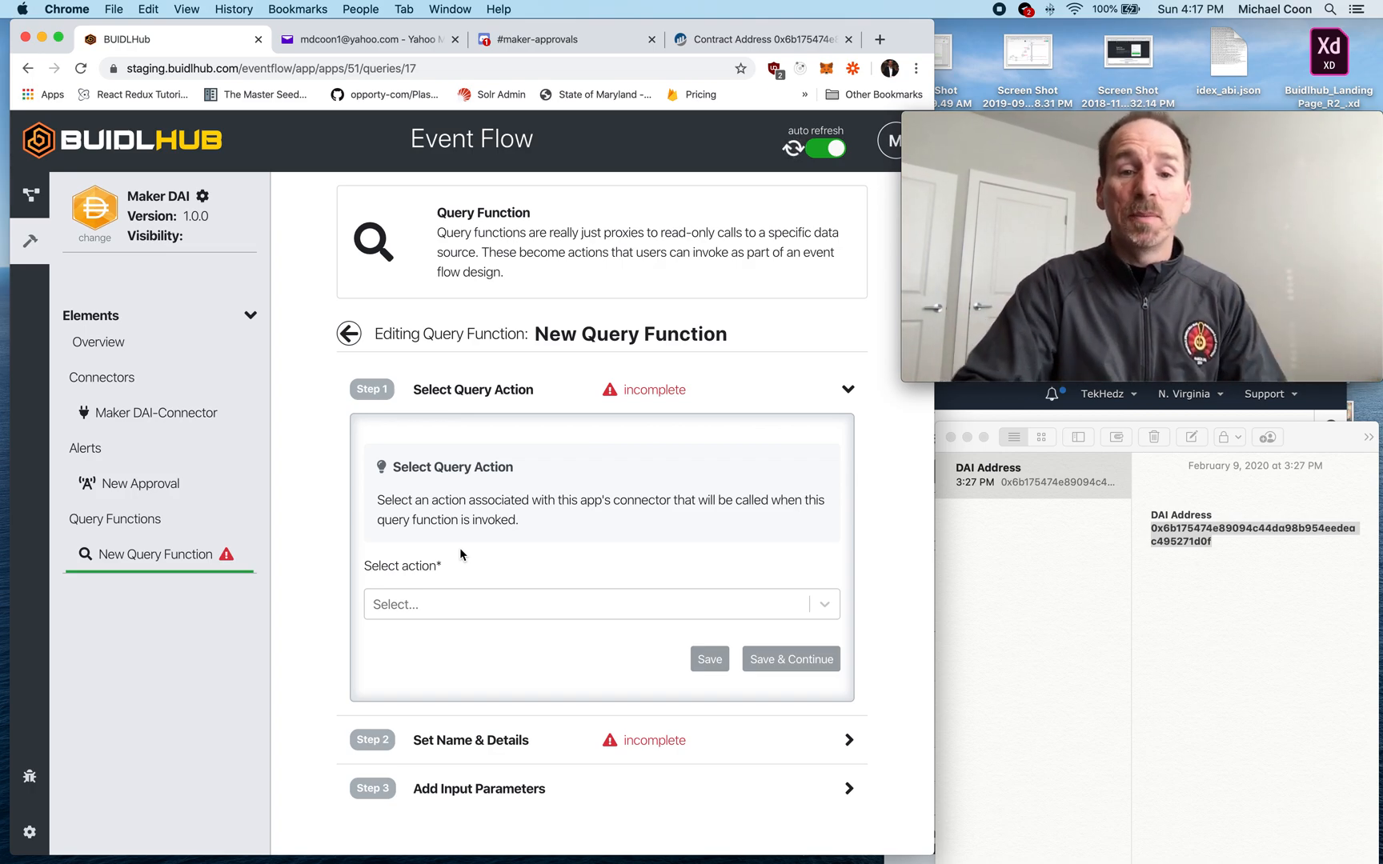
click(454, 610)
click(439, 646)
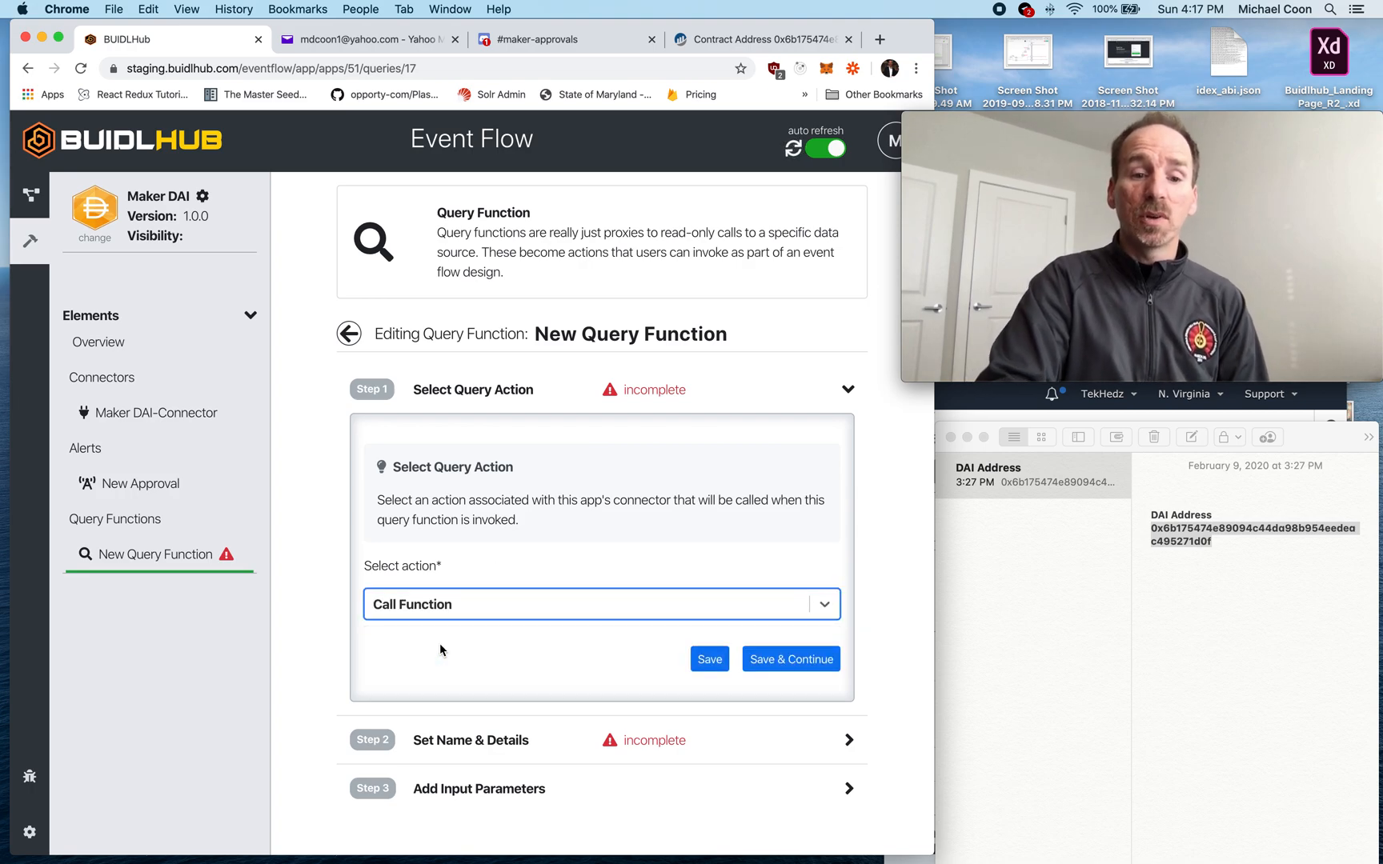
click(786, 658)
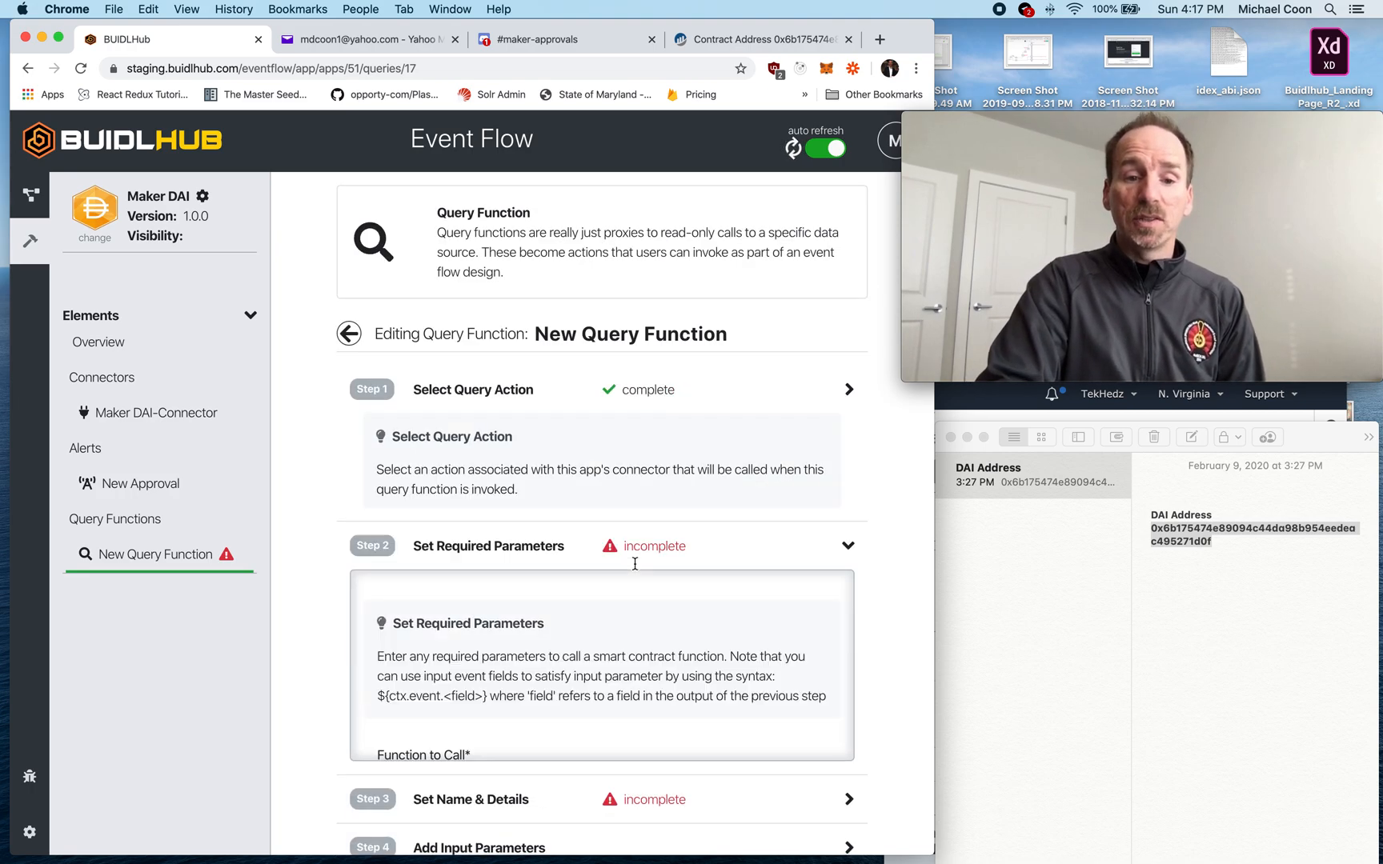
- Set totalSupply as the query's function to call and save the required parameters
click(474, 677)
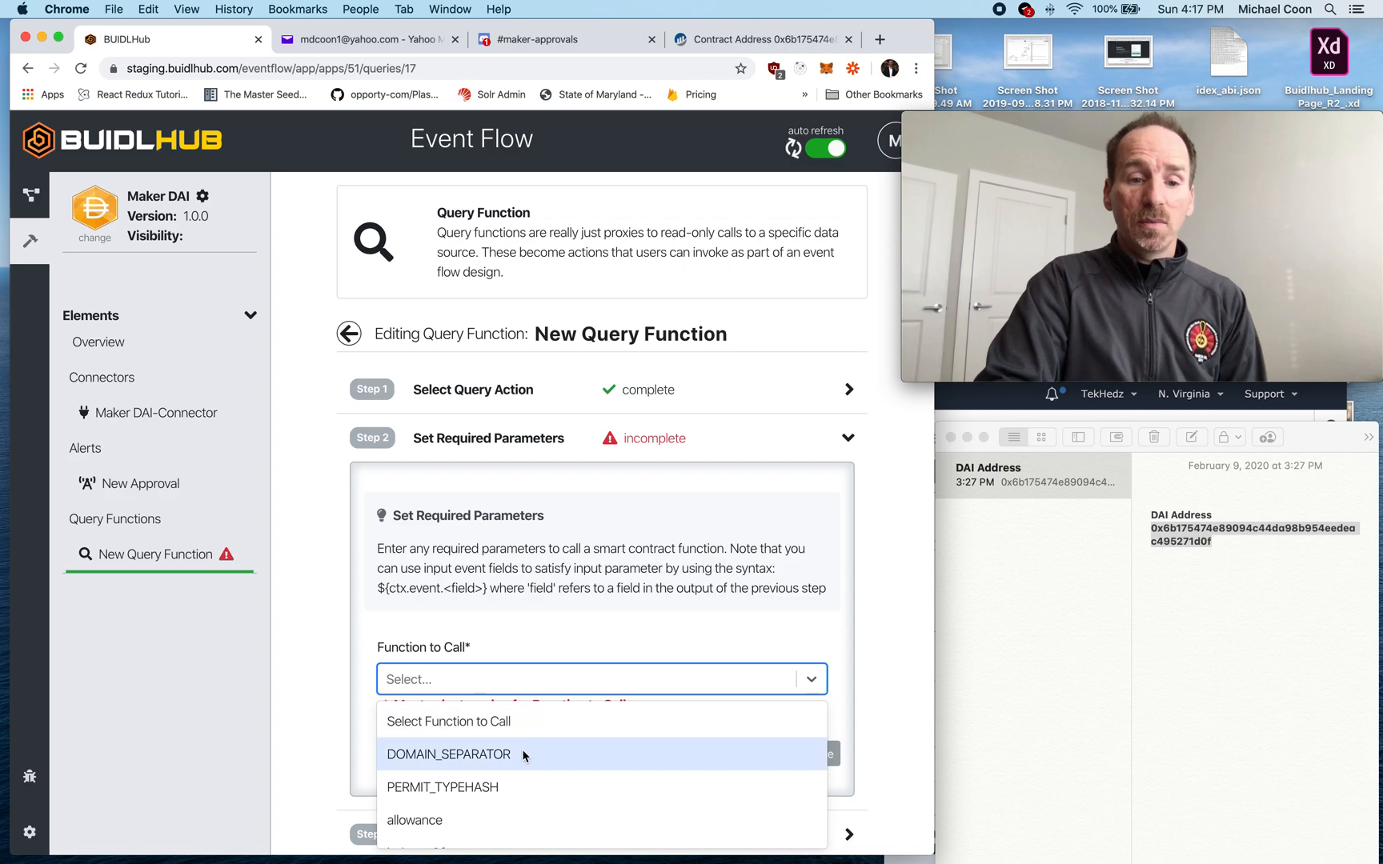
scroll(522, 749, down, 5)
scroll(522, 749, down, 2)
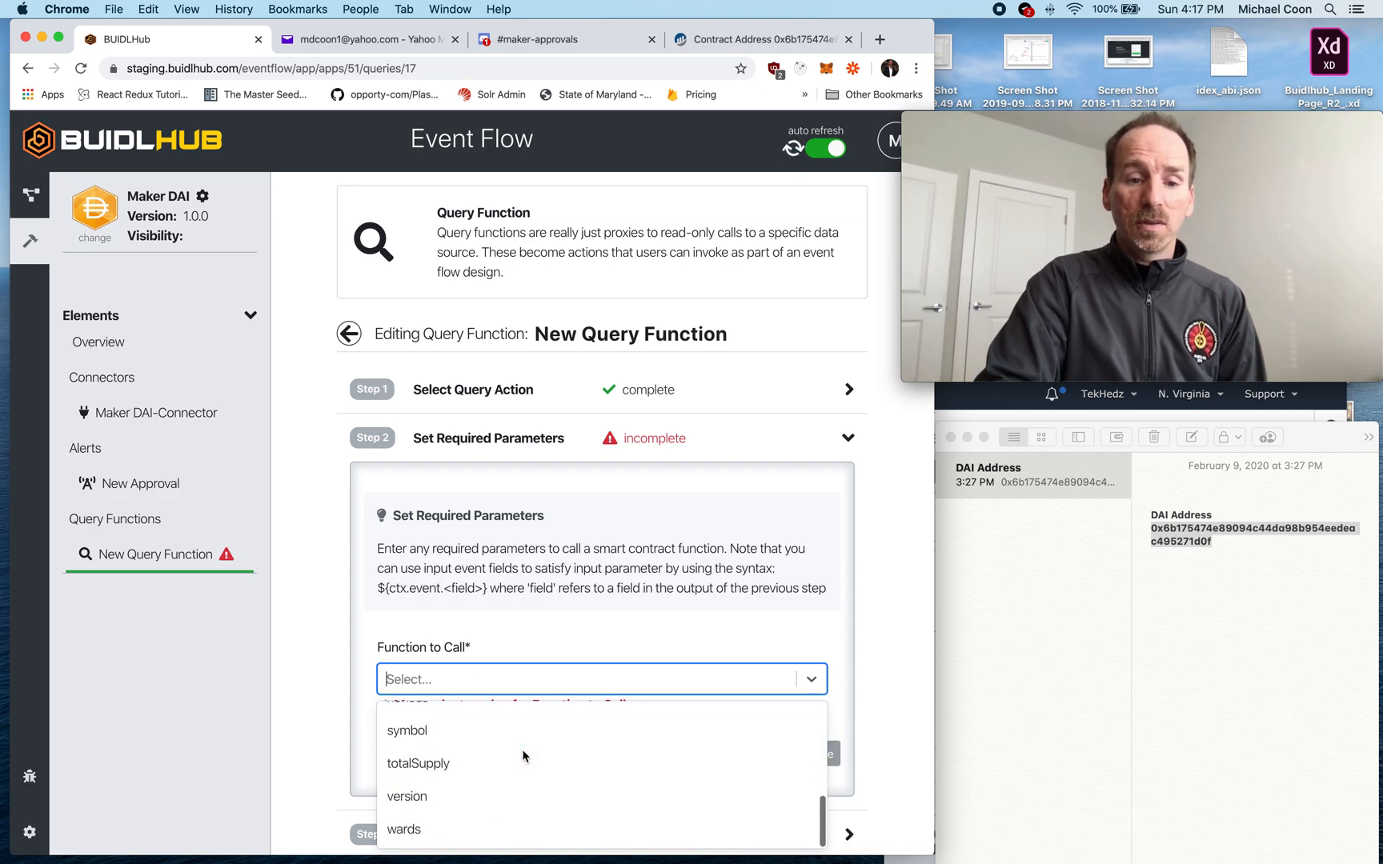
click(448, 760)
click(772, 735)
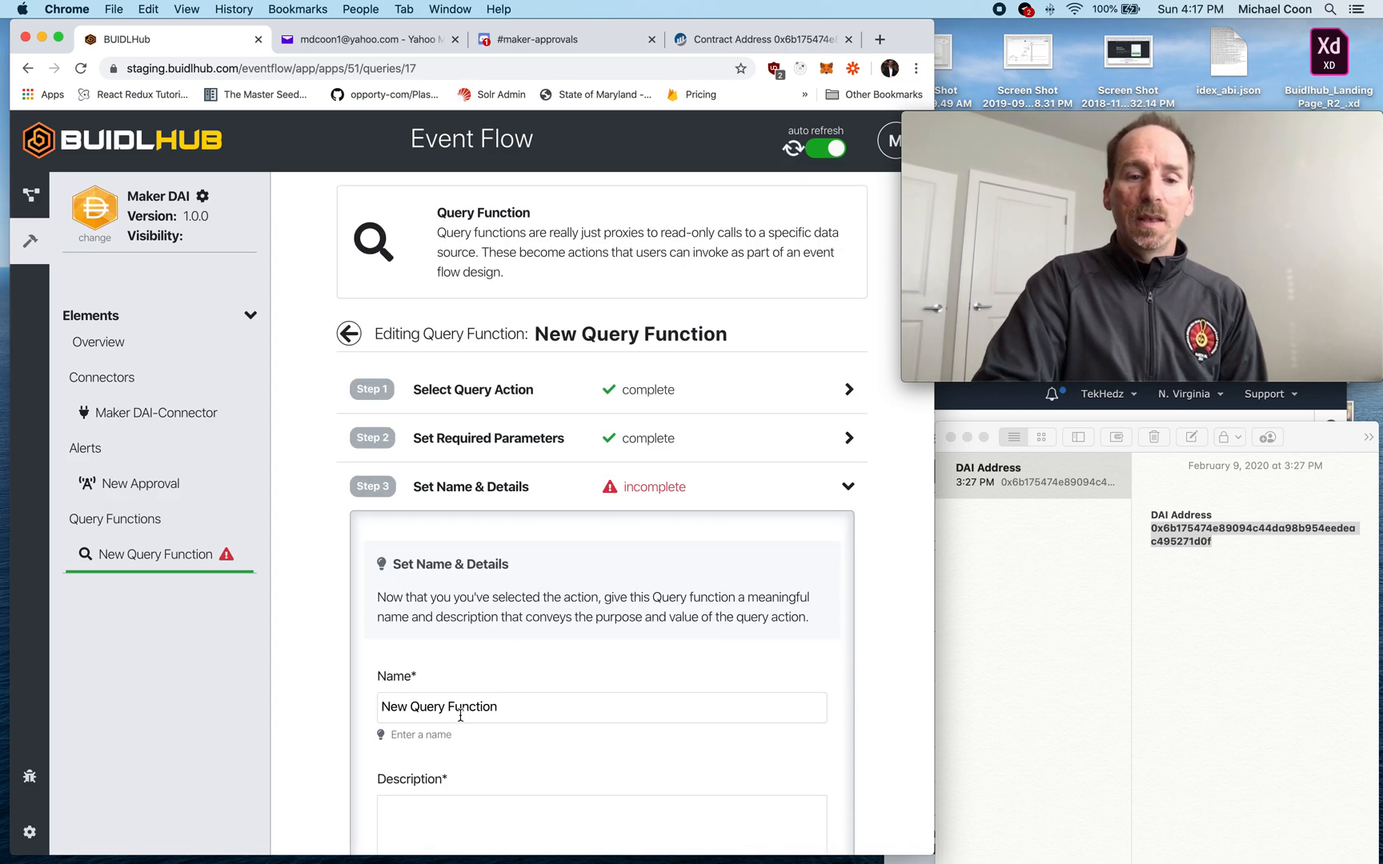
- Name the query Get Total Supply, describe it as "Get the total supply of DAI", and finish it without input parameters, returning to the overview
drag(532, 704, 372, 698)
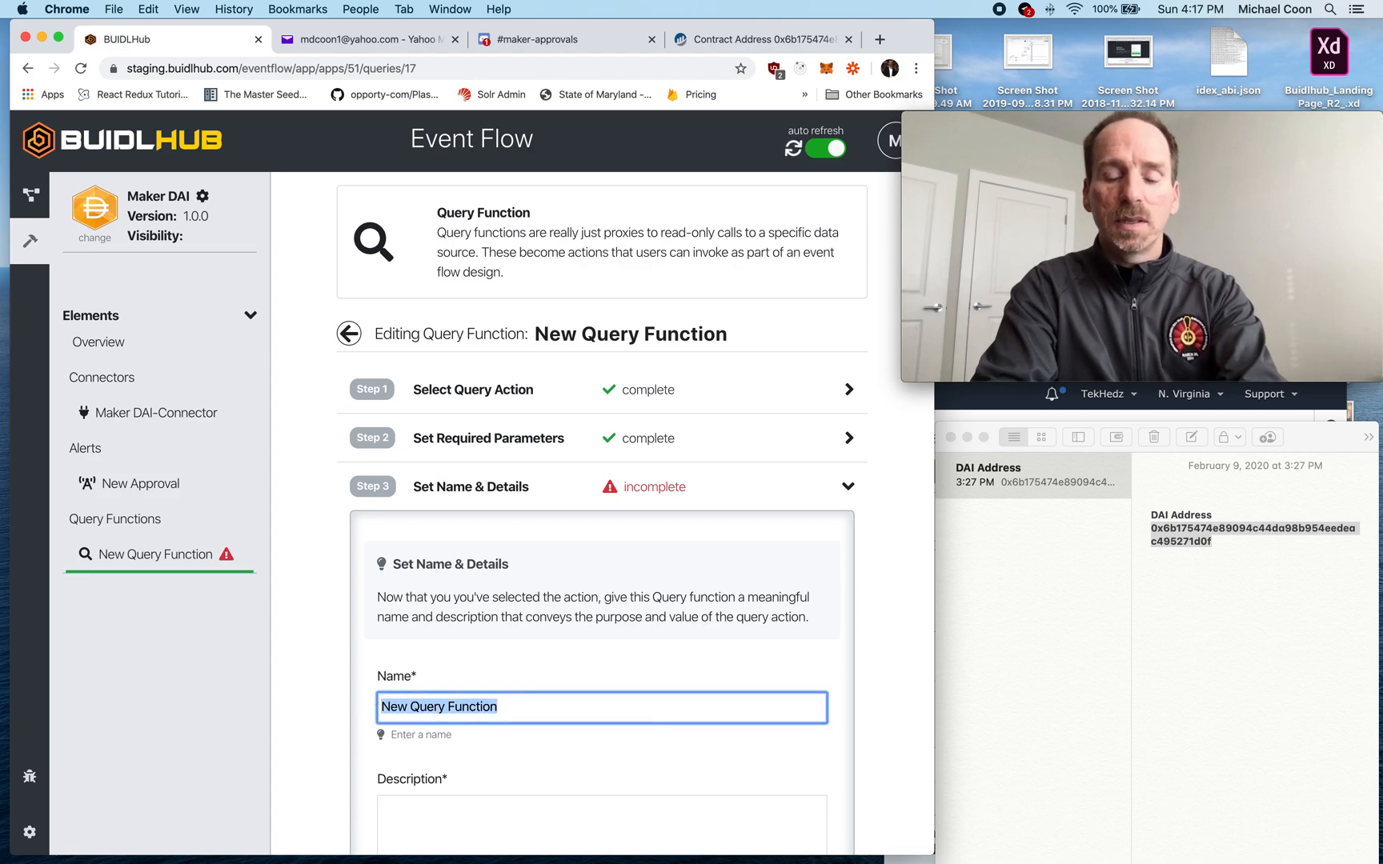
text(Get Total Supply)
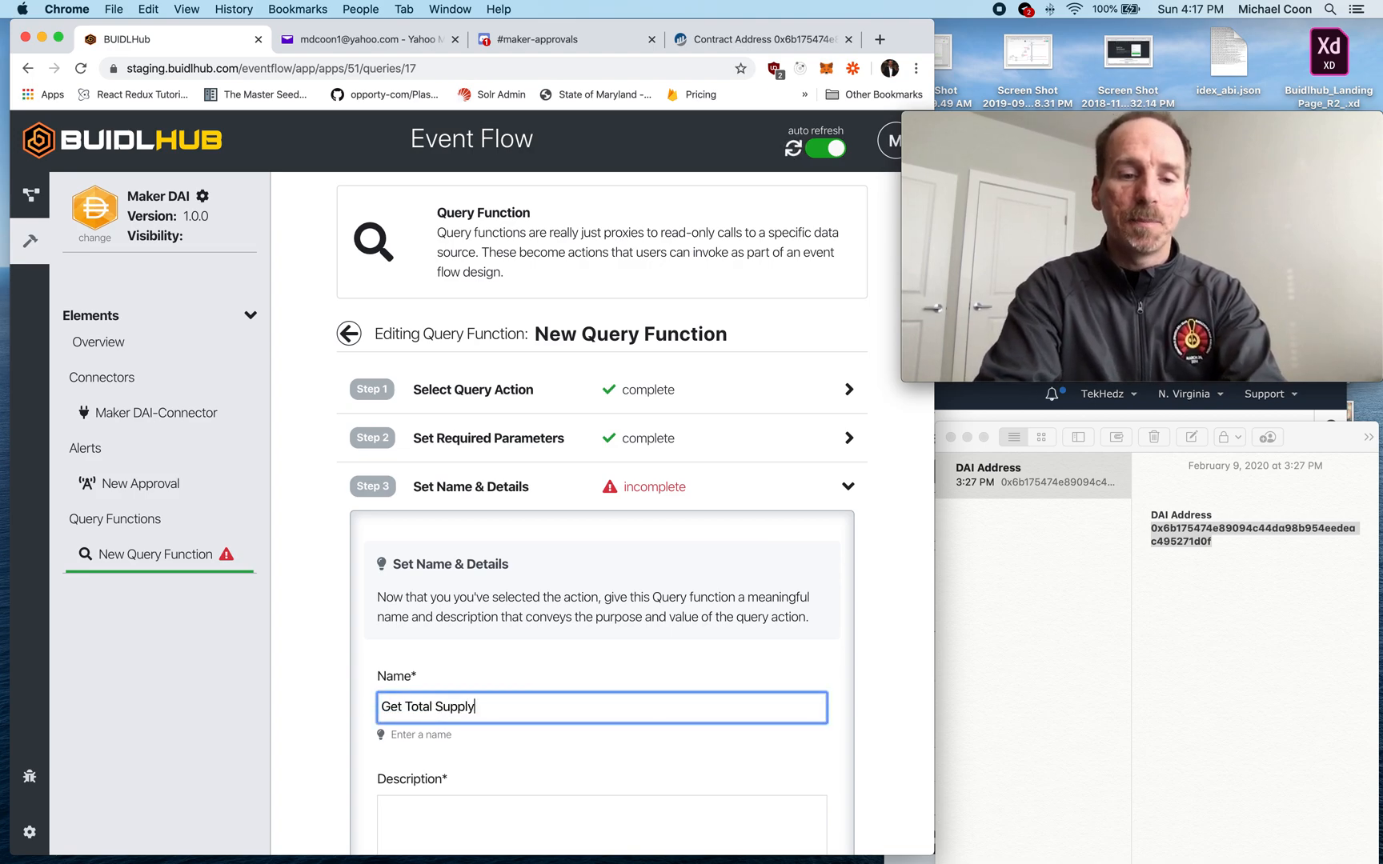
scroll(487, 669, down, 5)
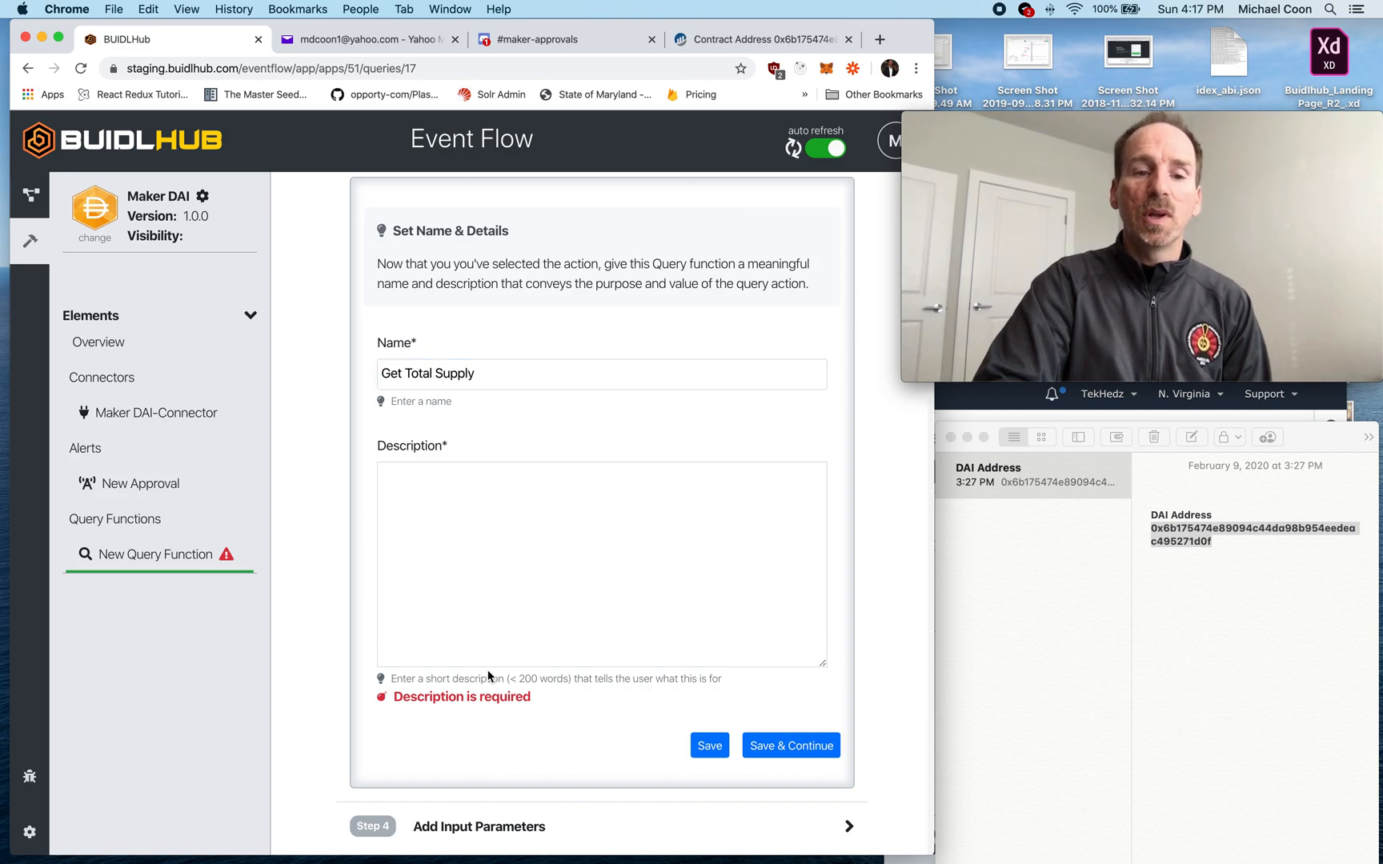
click(489, 576)
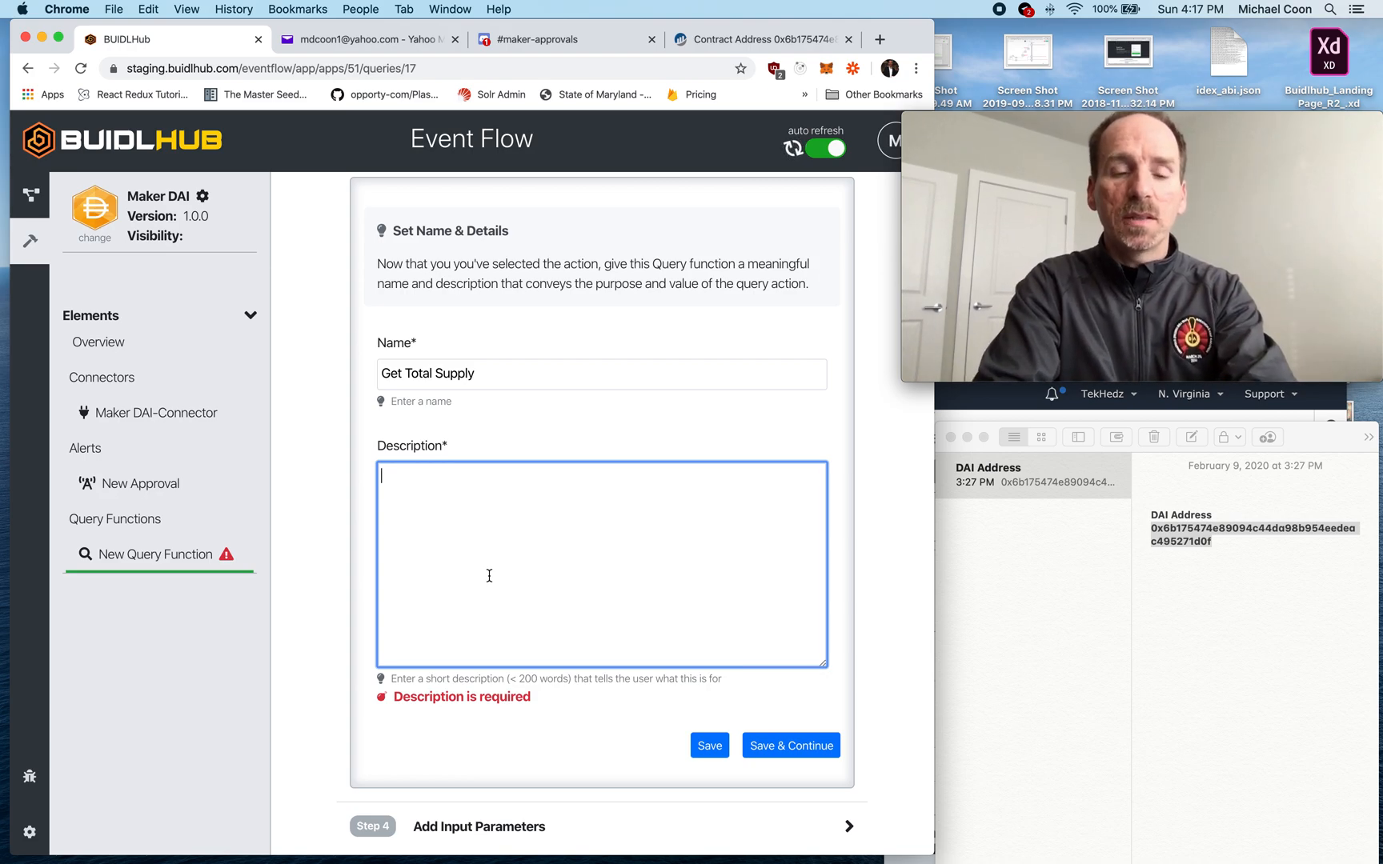
text(Get the total supply of DAI)
click(762, 737)
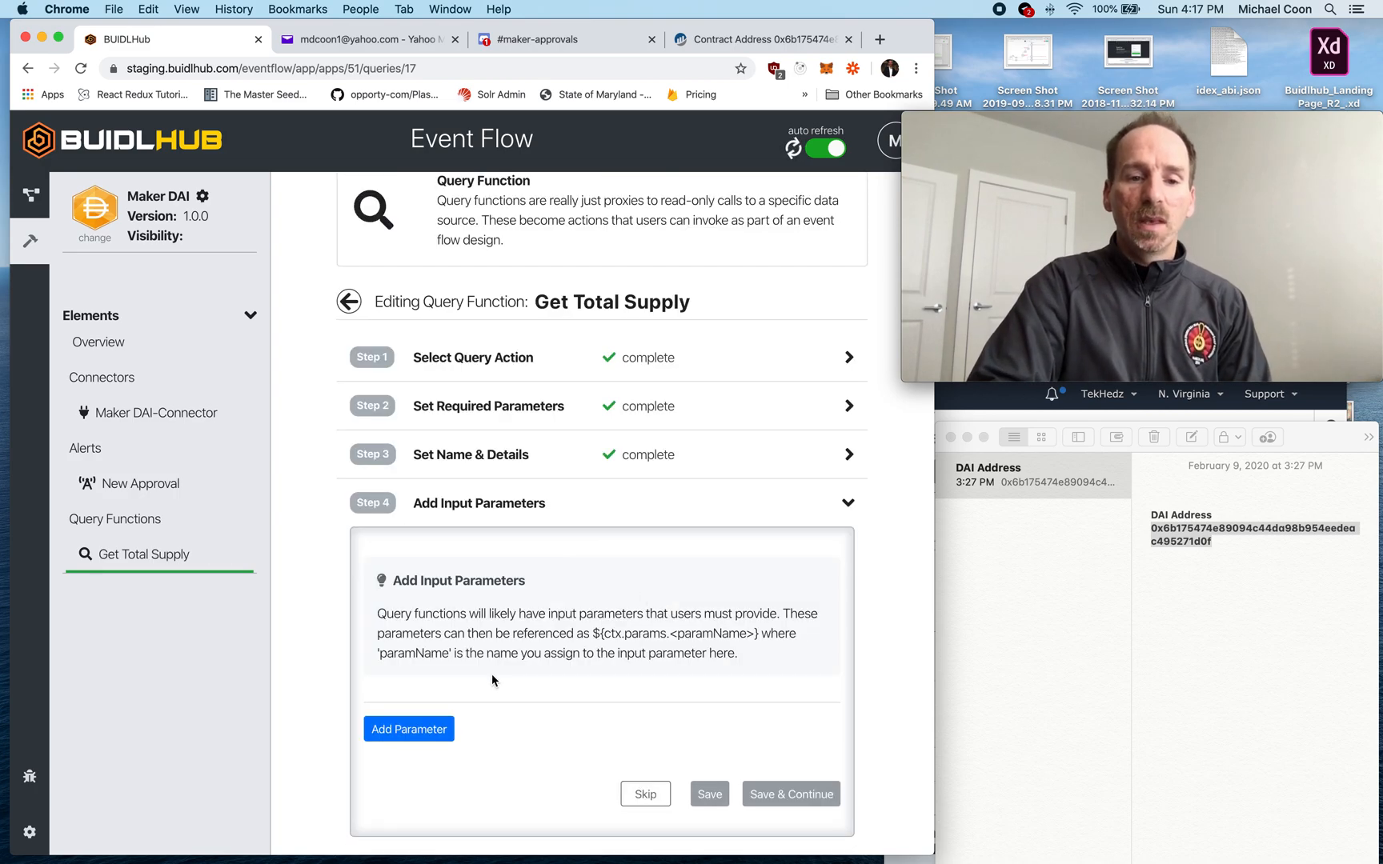
click(646, 794)
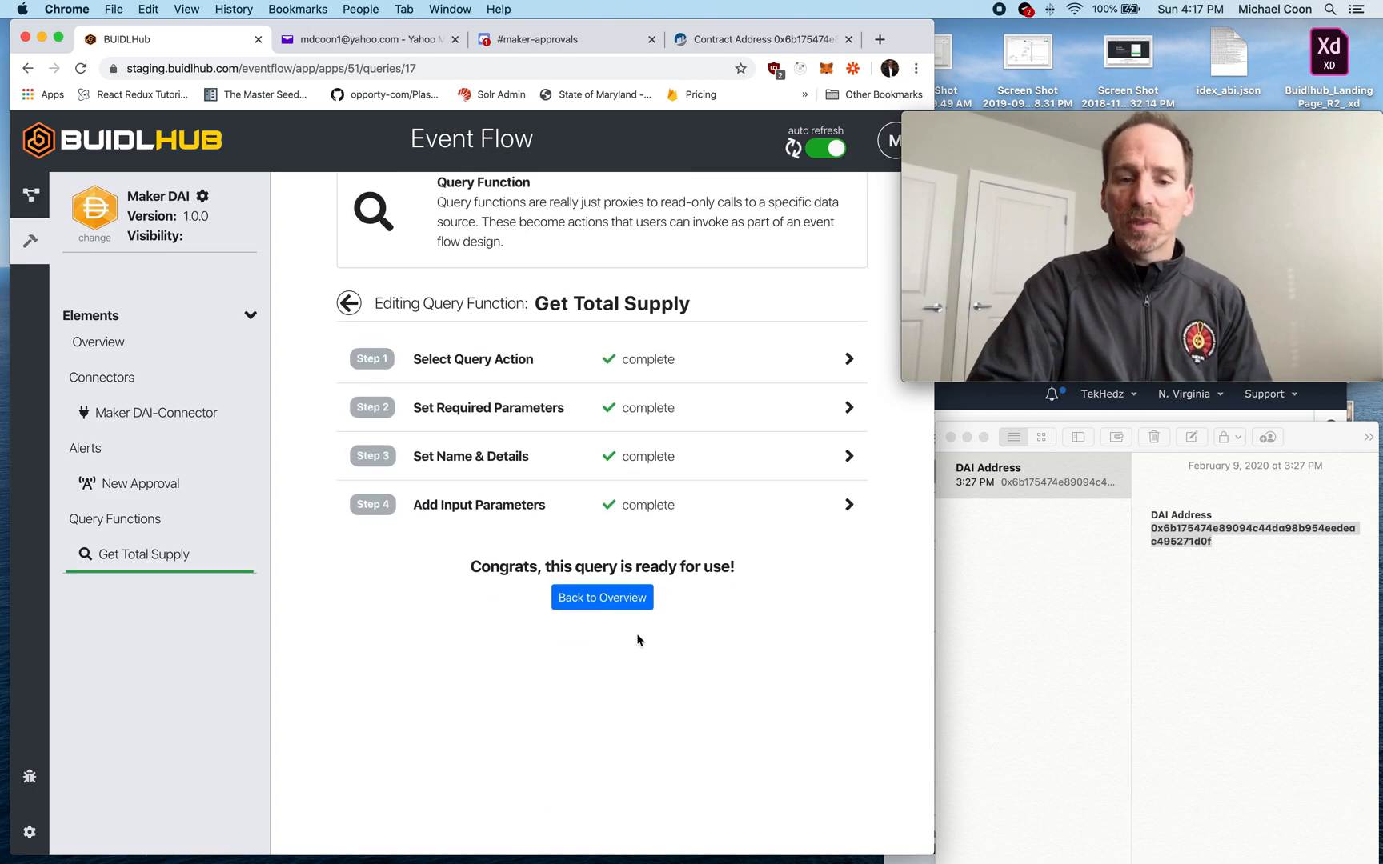
click(613, 602)
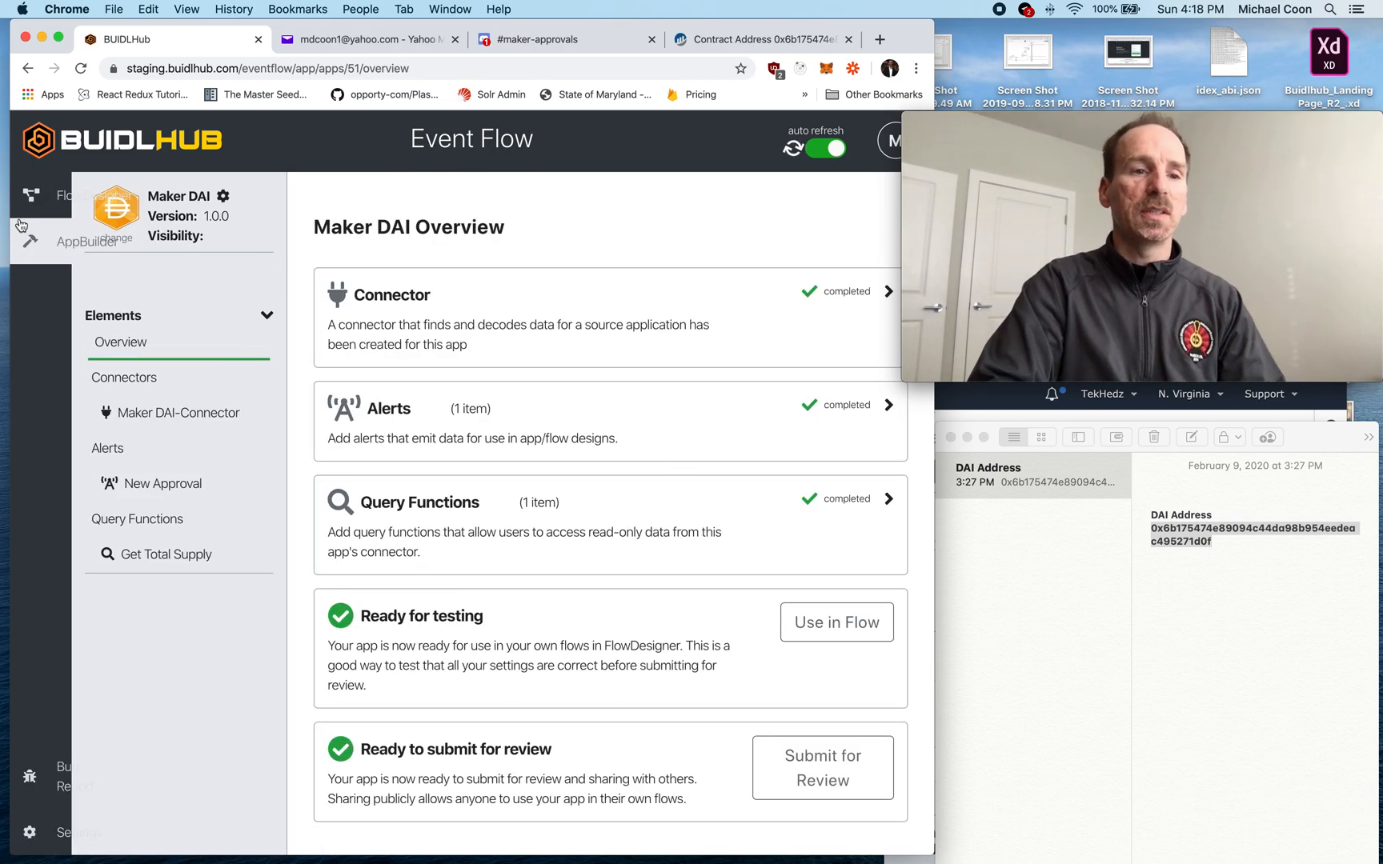
- Create a new event flow triggered by an HTTP Webhook's Inbound JSON Post and save the data source selection
click(72, 195)
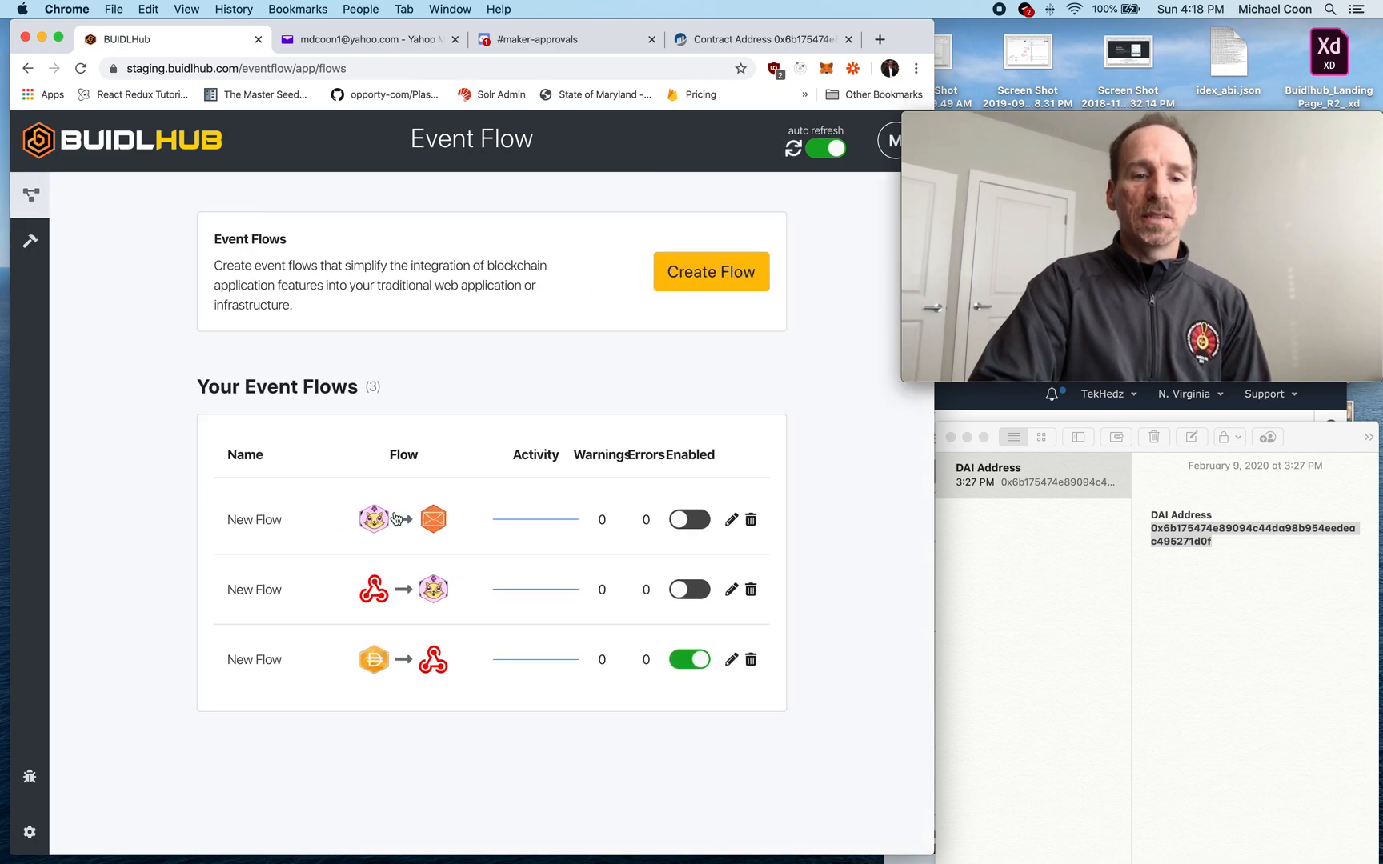
click(703, 279)
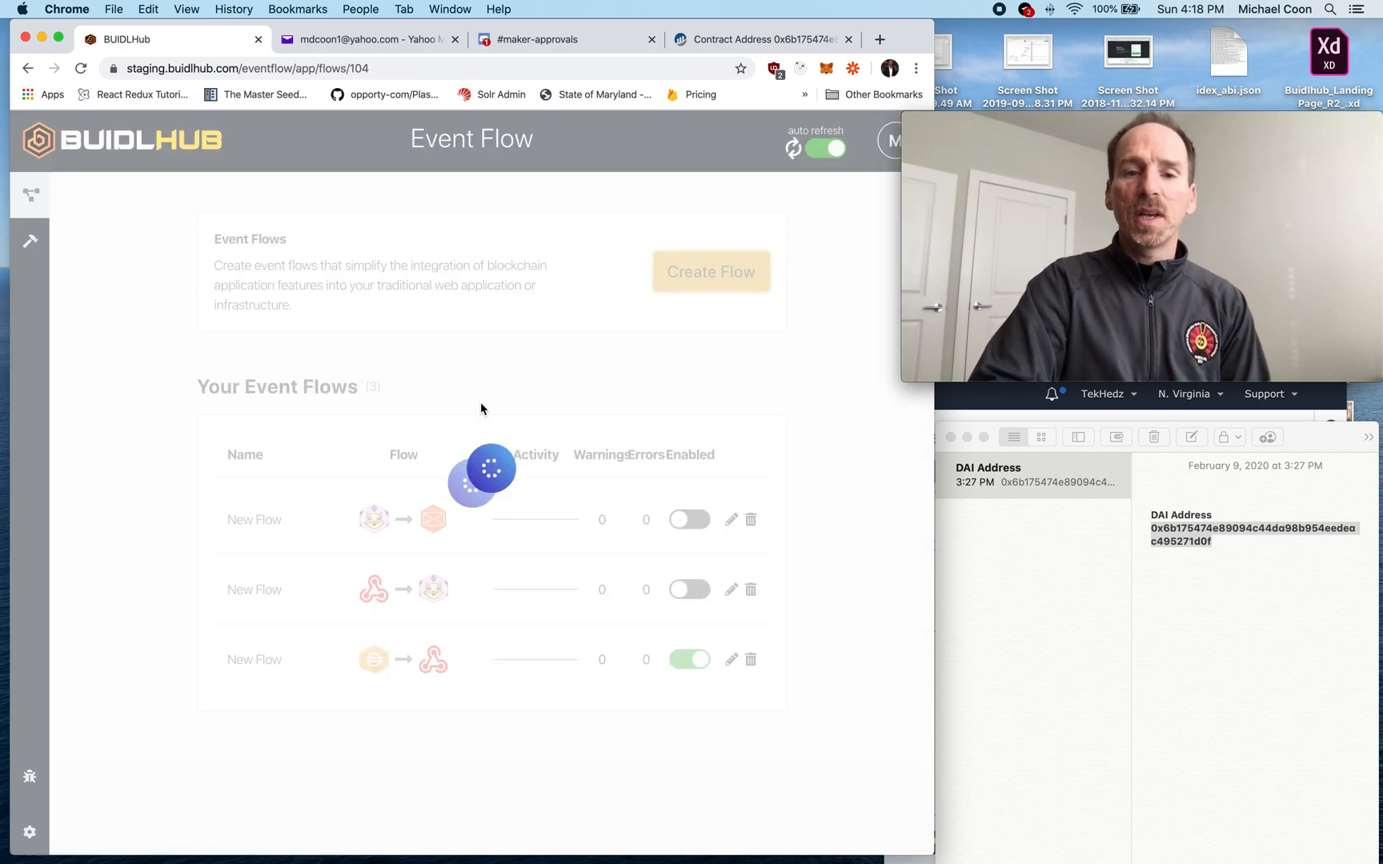
click(341, 592)
scroll(349, 651, down, 5)
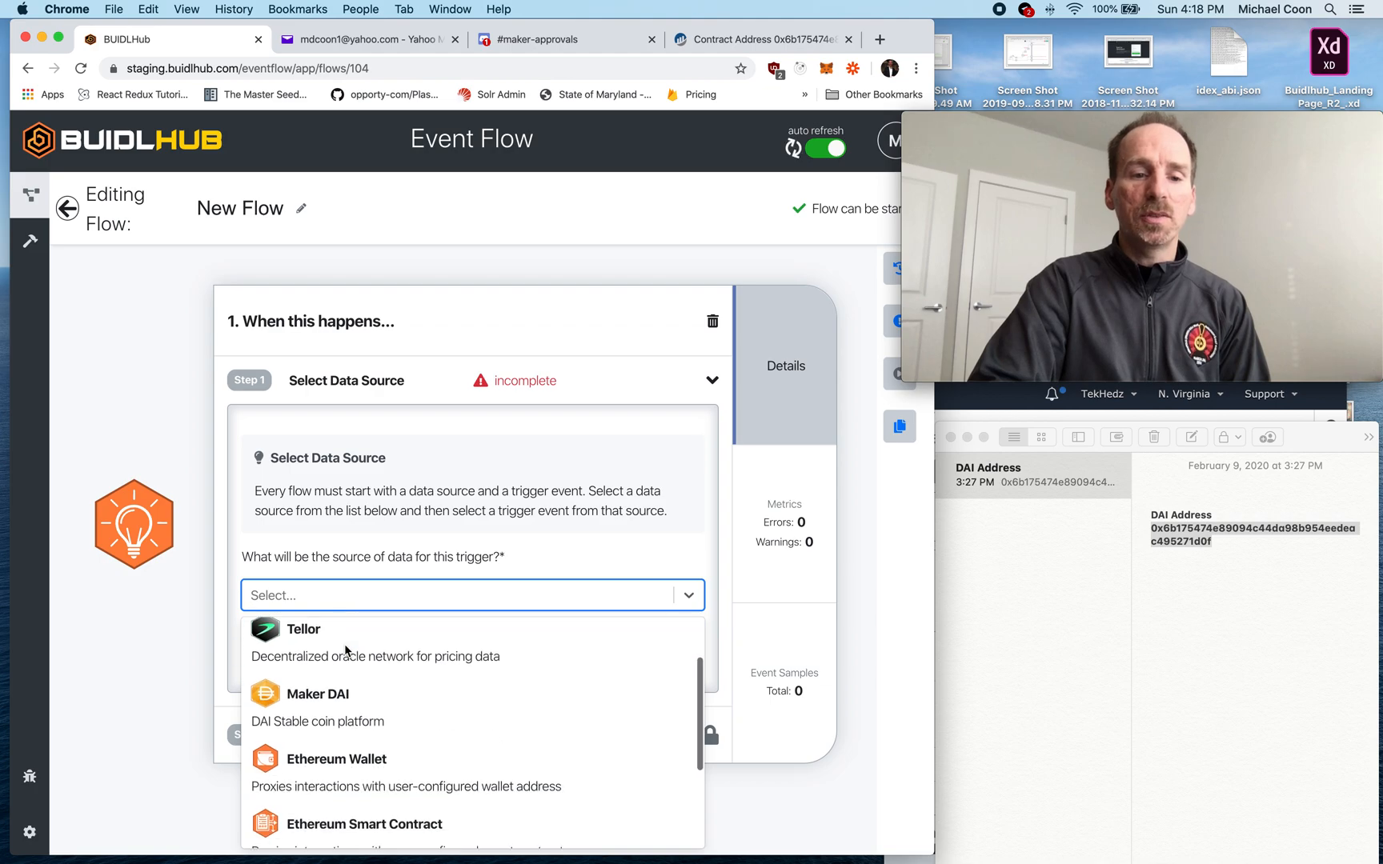
click(365, 807)
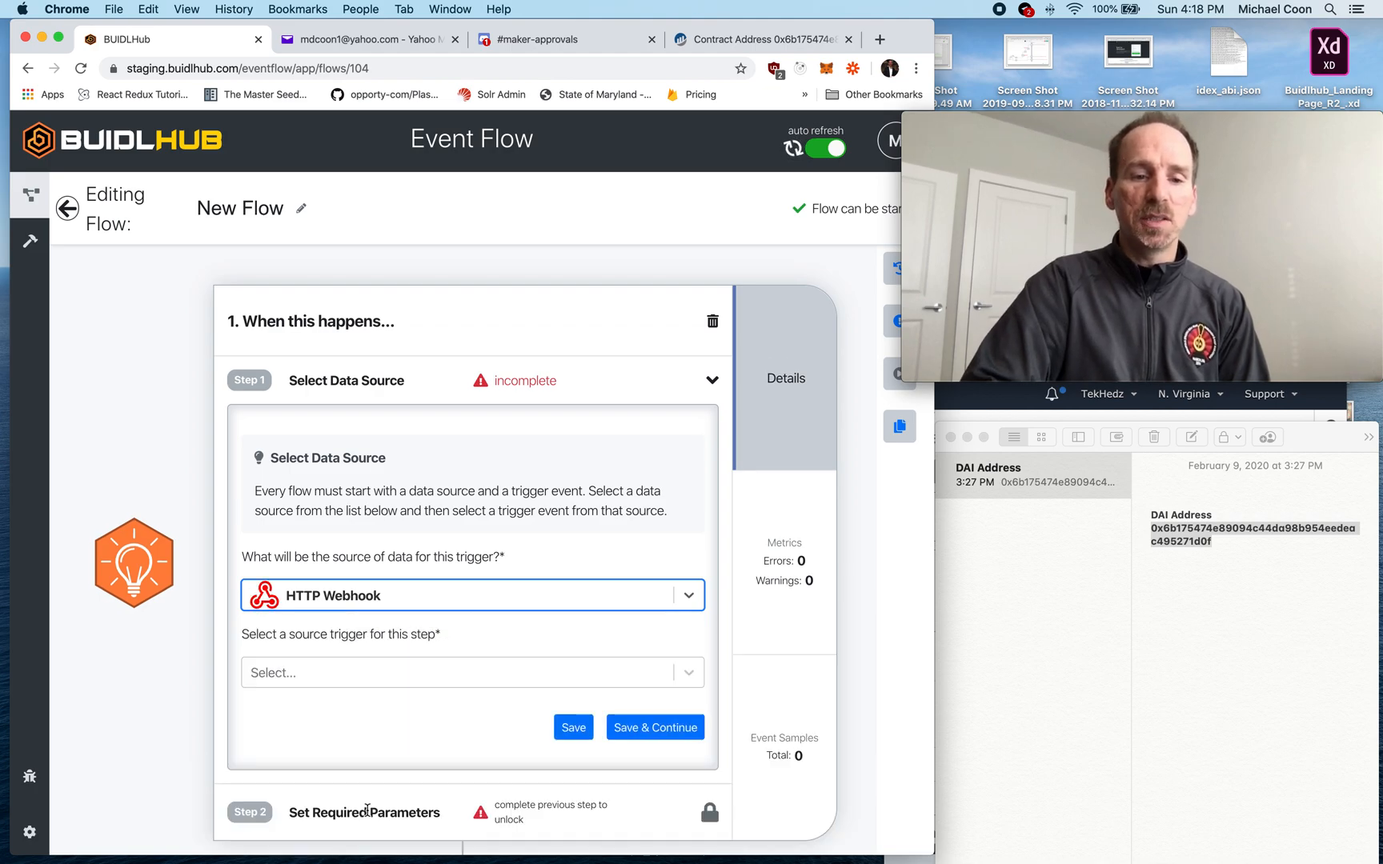
click(352, 686)
click(337, 716)
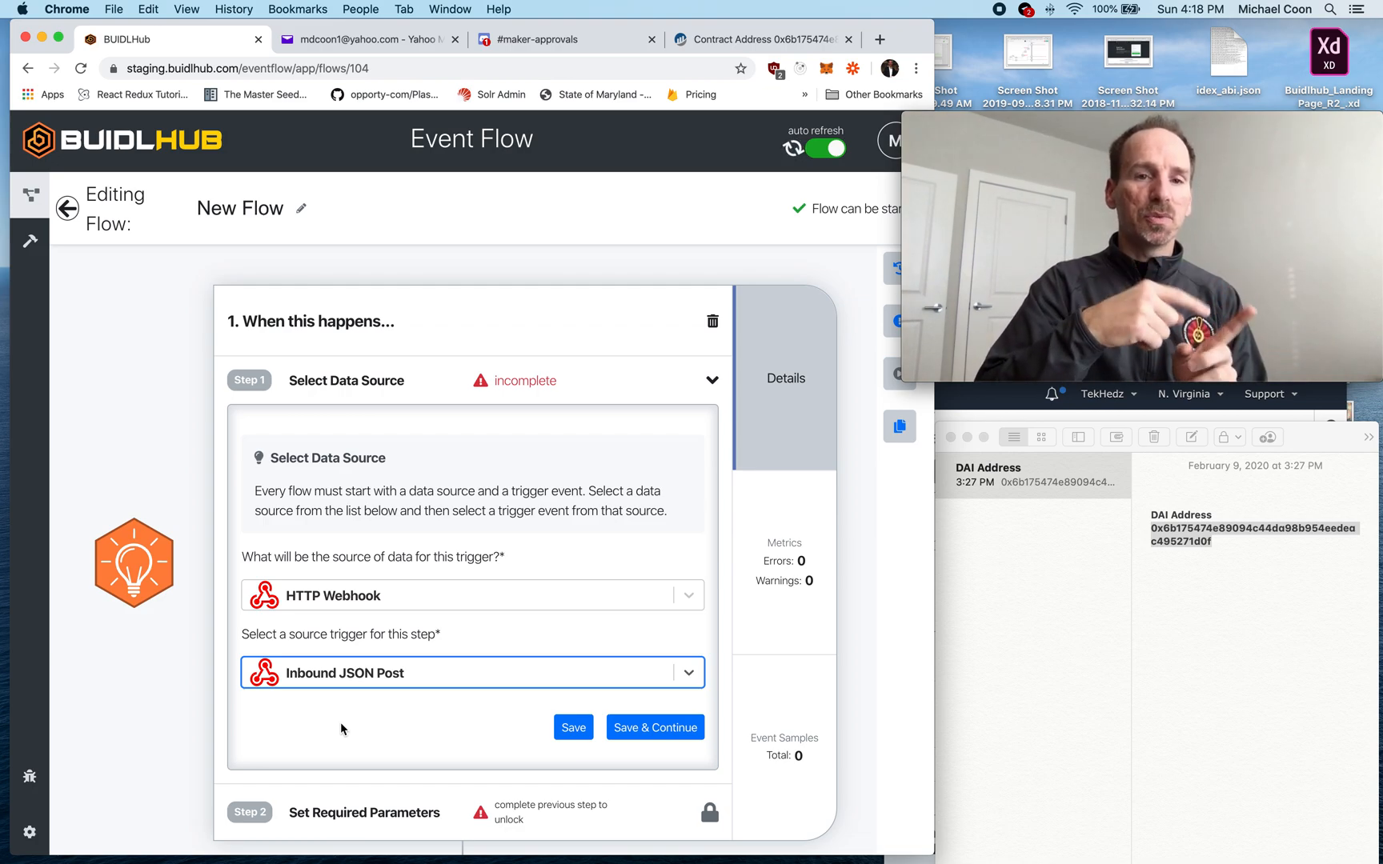
click(404, 726)
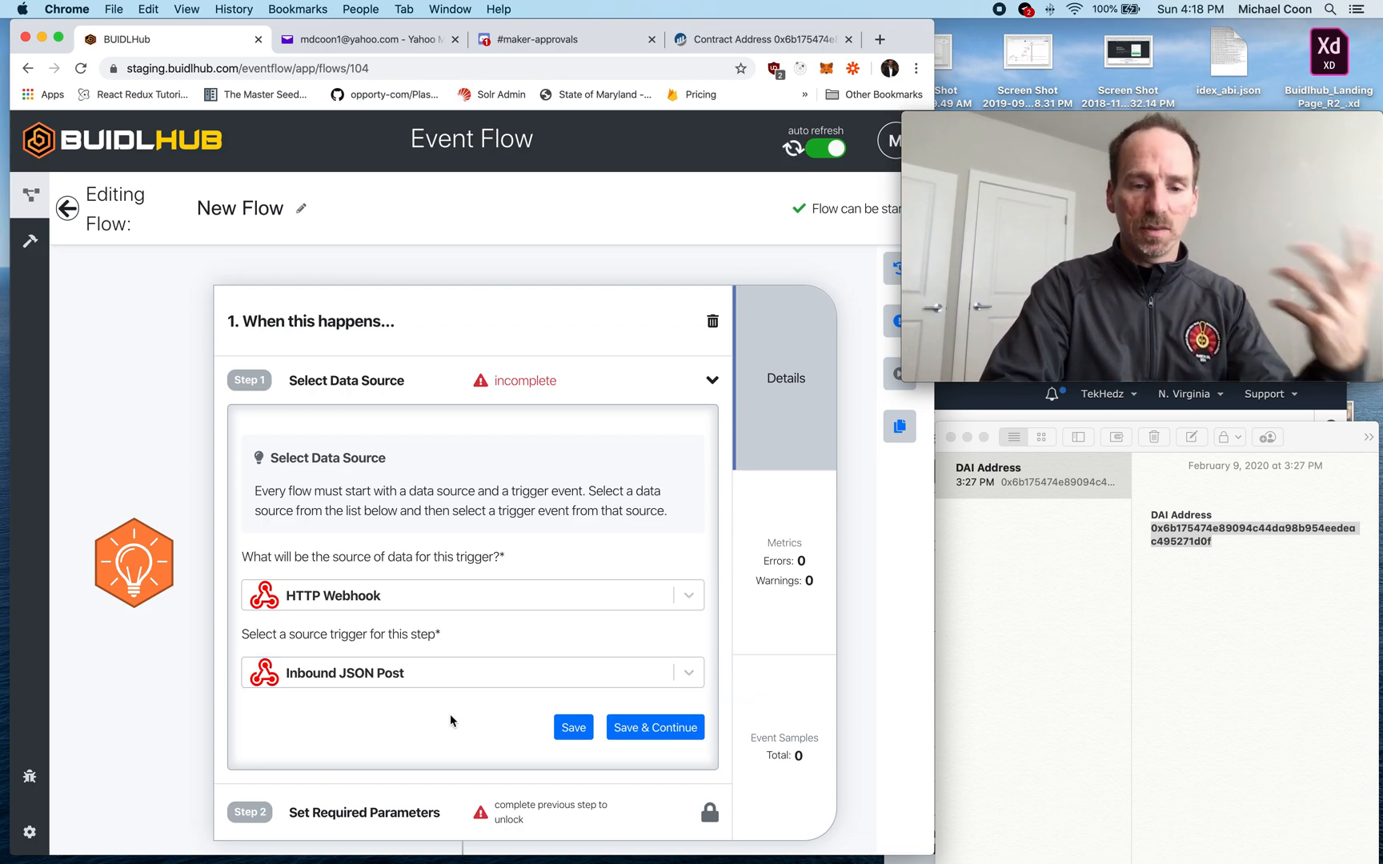
click(635, 728)
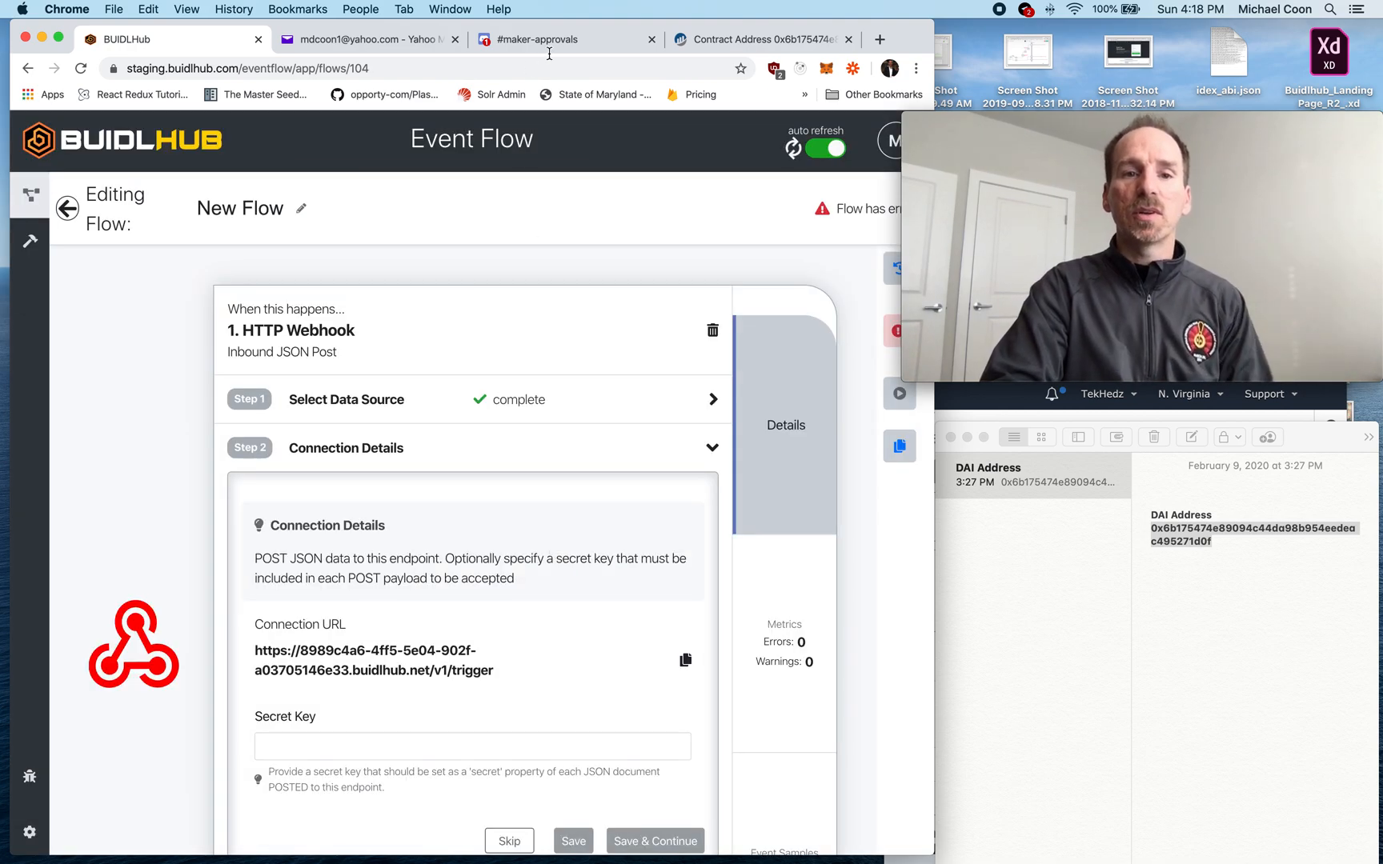
- Switch to Discord, leave the BUIDLBot webhook editor and server settings, and view the maker-approvals channel
click(589, 50)
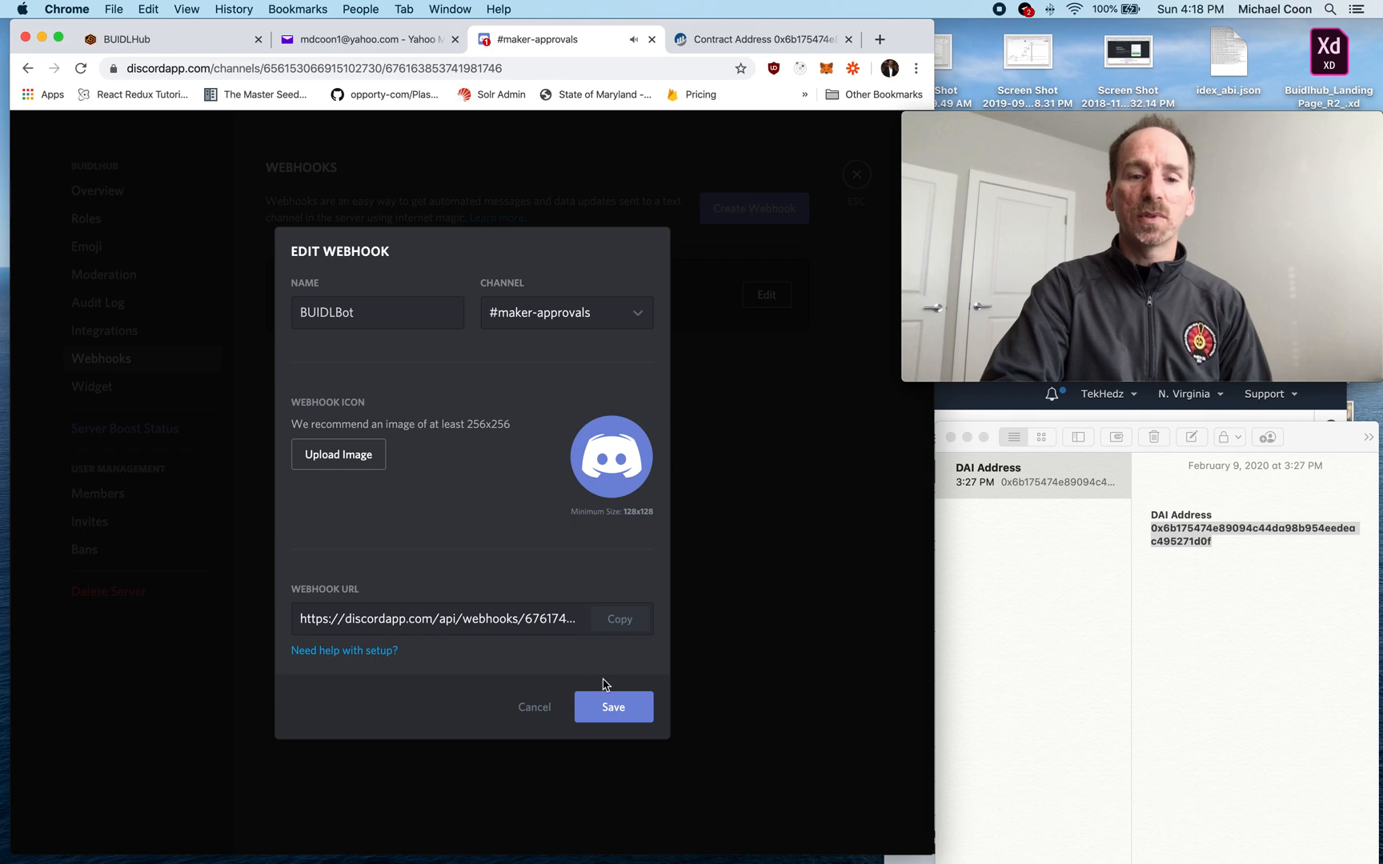
click(532, 708)
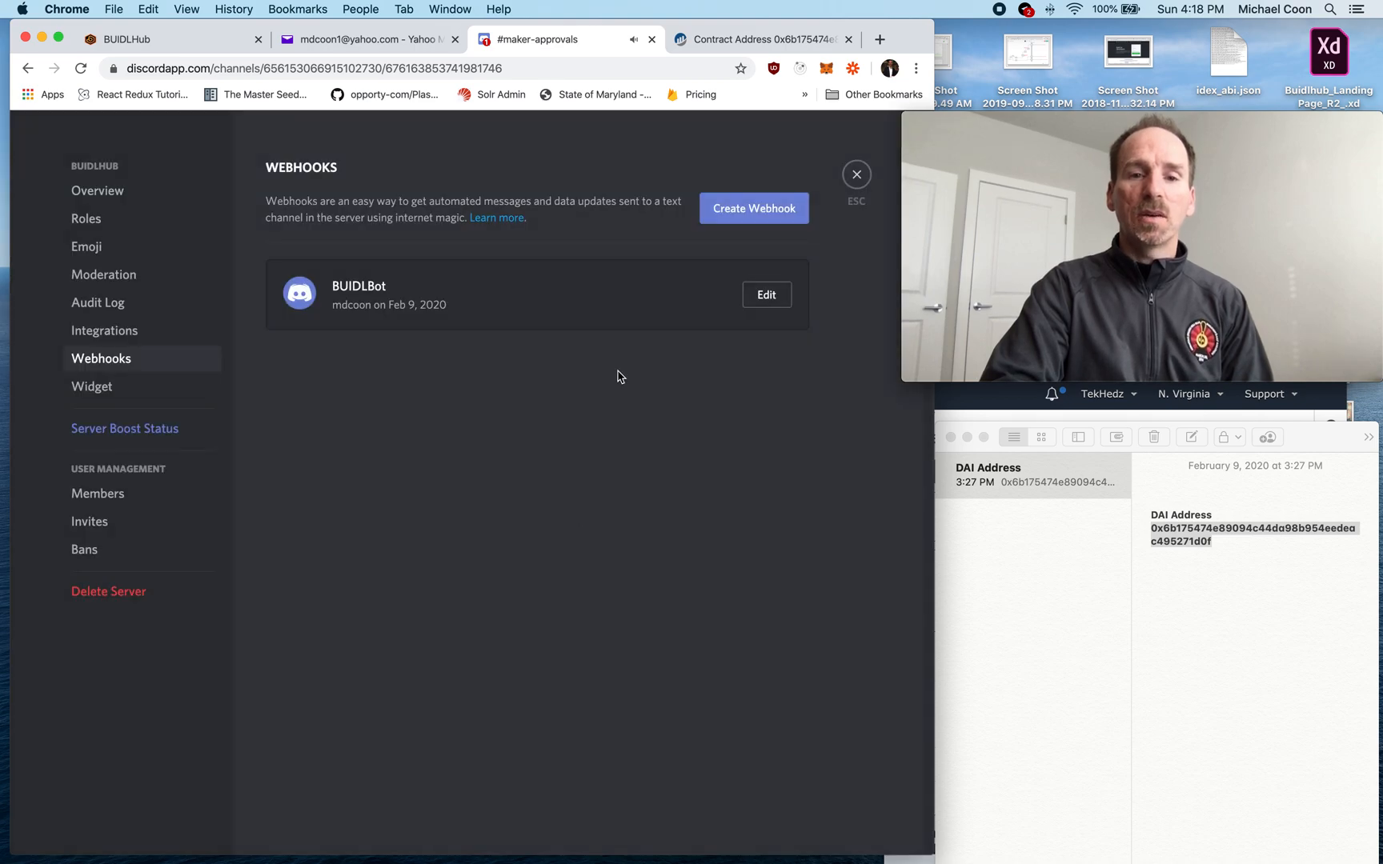
click(857, 174)
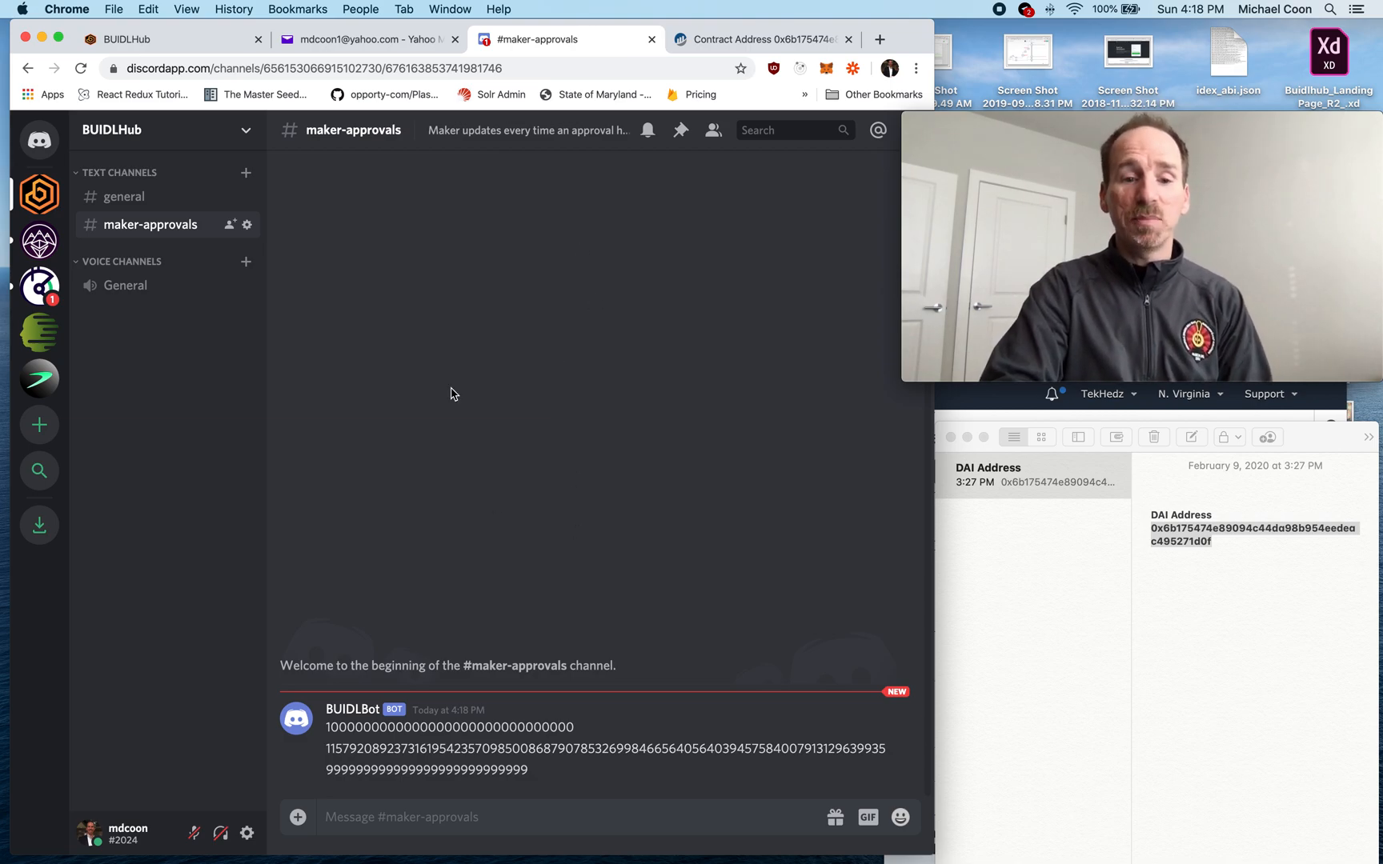
- Return to BUIDLHub's event flow list, disable the running Maker DAI to HTTP Webhook flow, and reopen the unfinished webhook-triggered flow
click(136, 39)
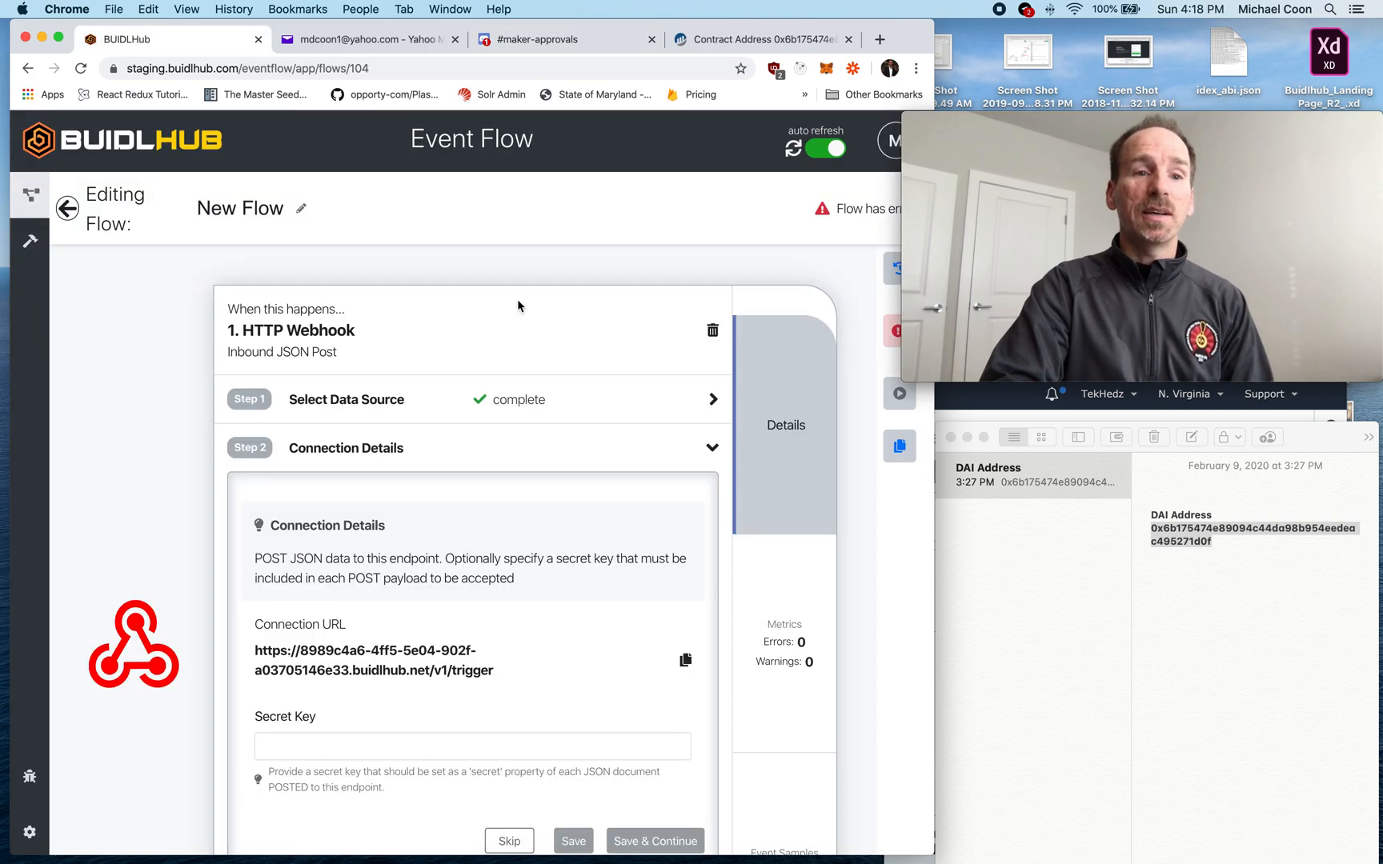
click(68, 214)
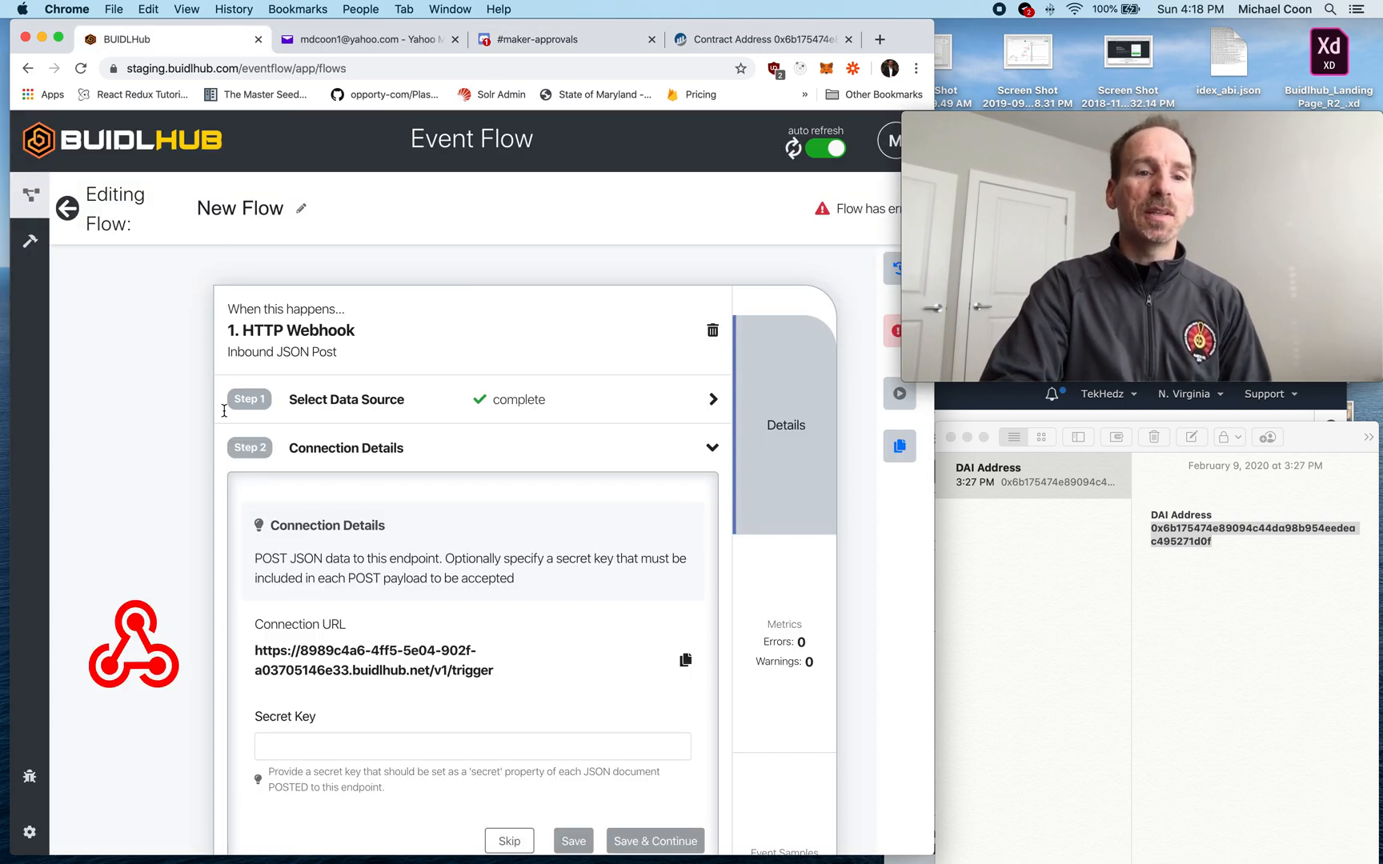
click(679, 660)
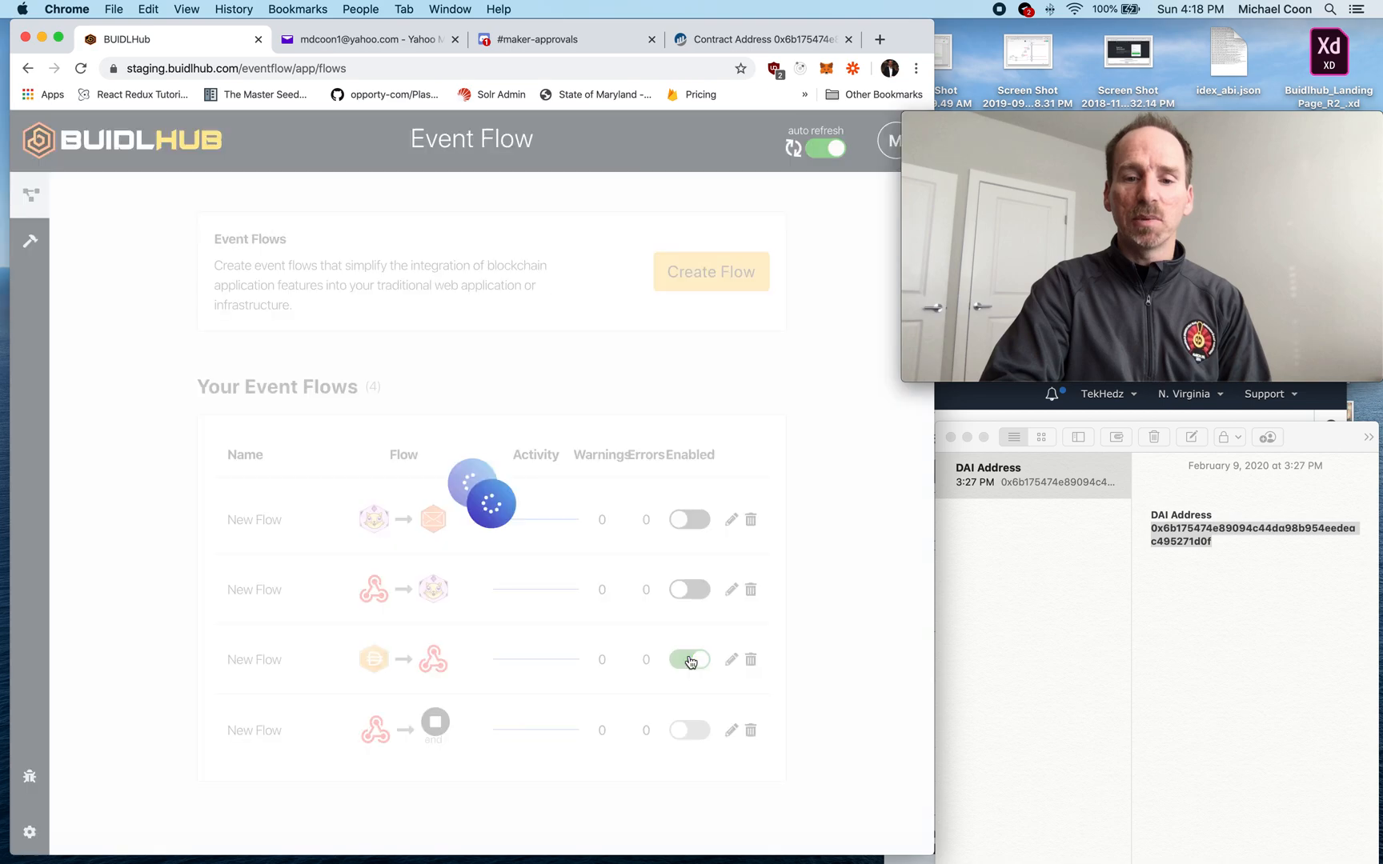
click(340, 738)
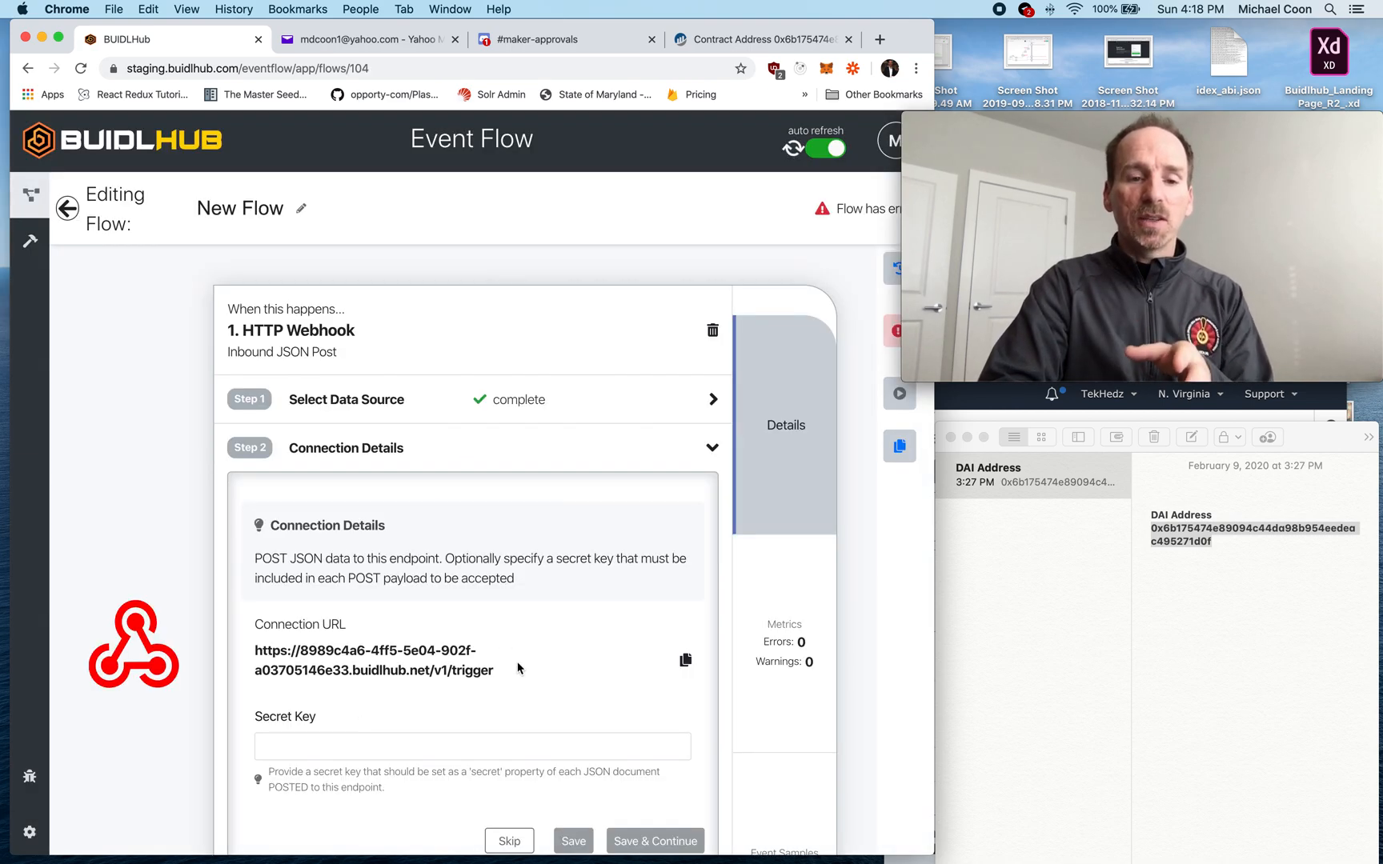
- Skip the optional secret key in the HTTP Webhook trigger's connection details
scroll(525, 666, down, 1)
scroll(526, 667, up, 1)
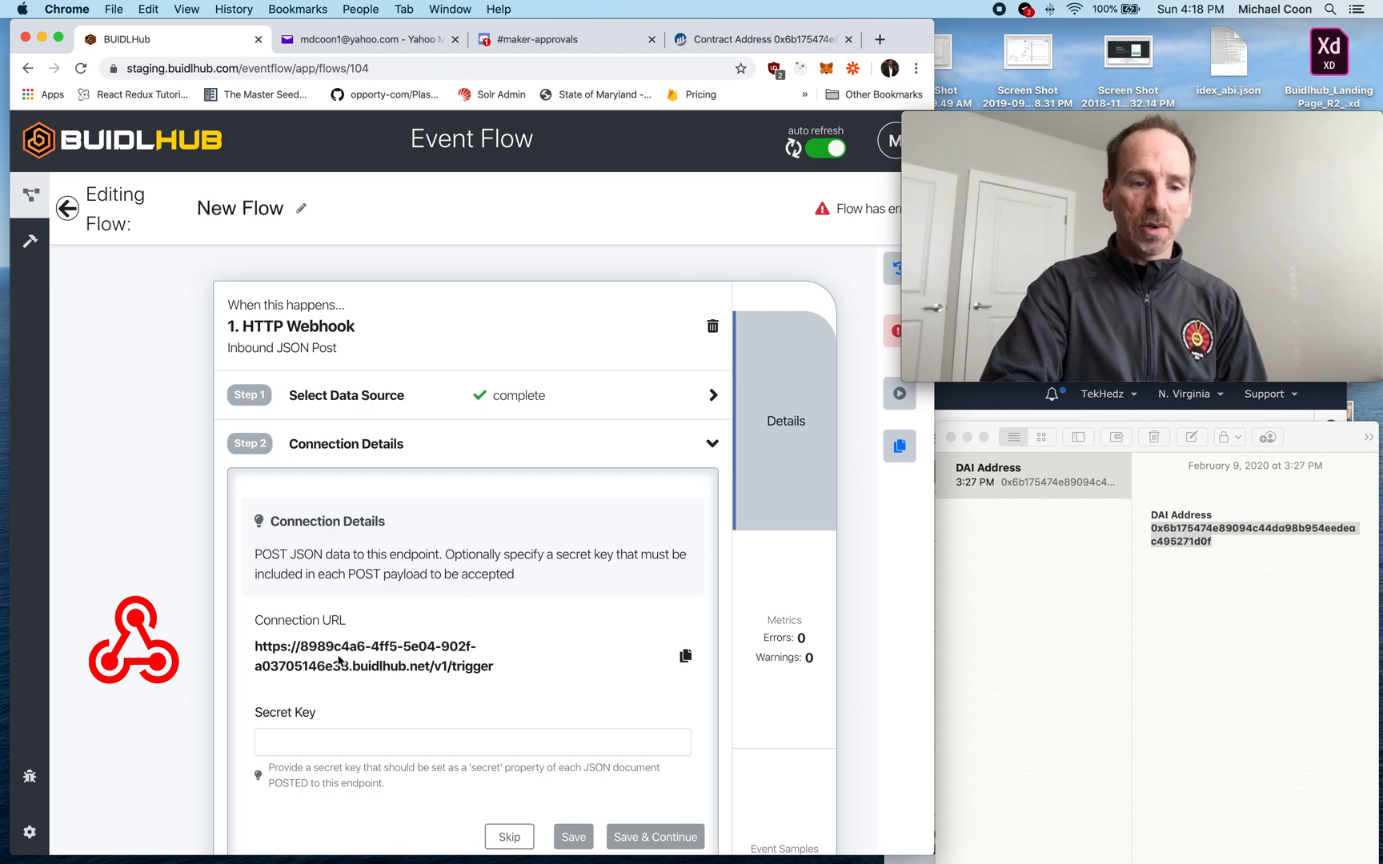
scroll(519, 618, down, 4)
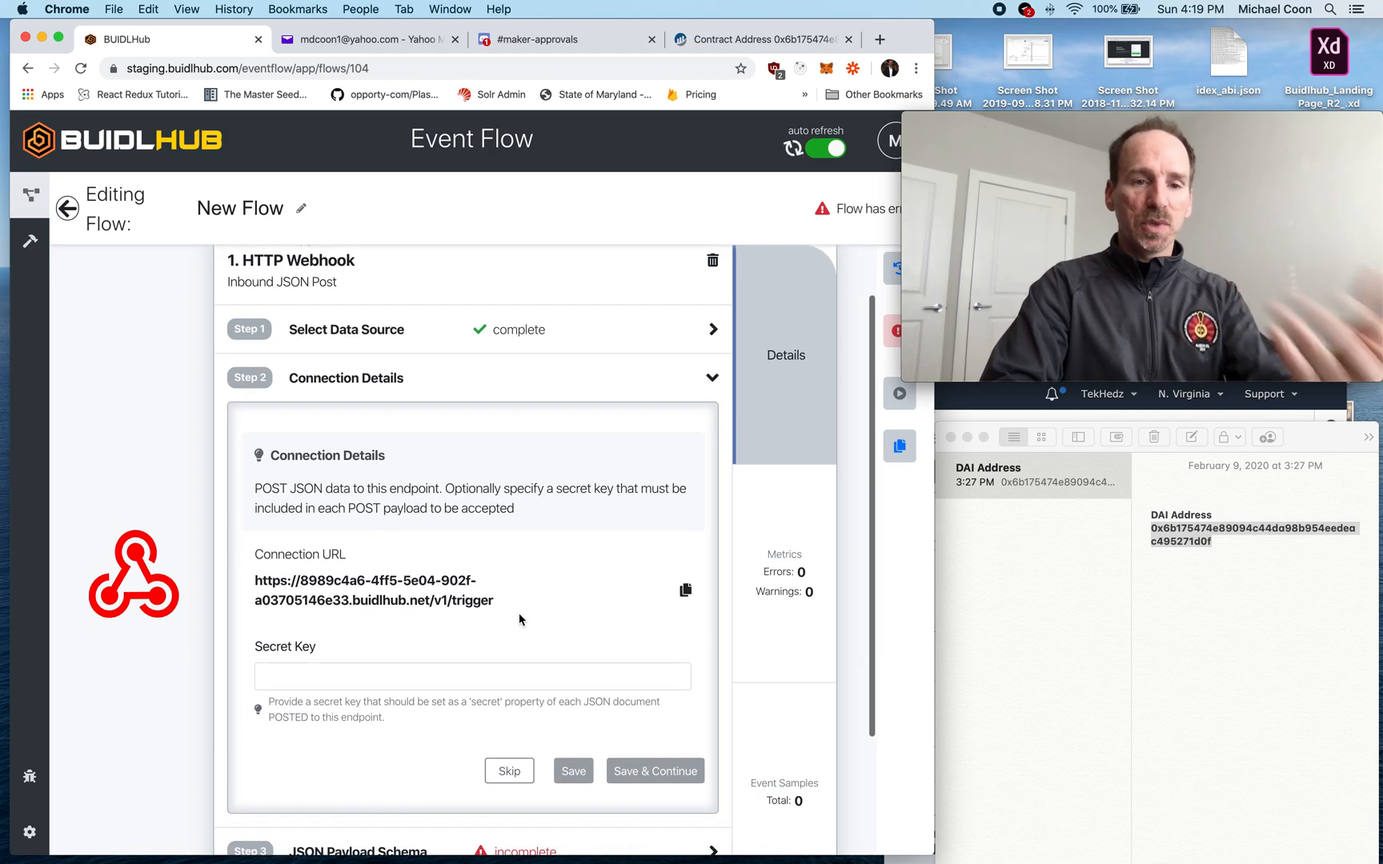
scroll(513, 590, down, 8)
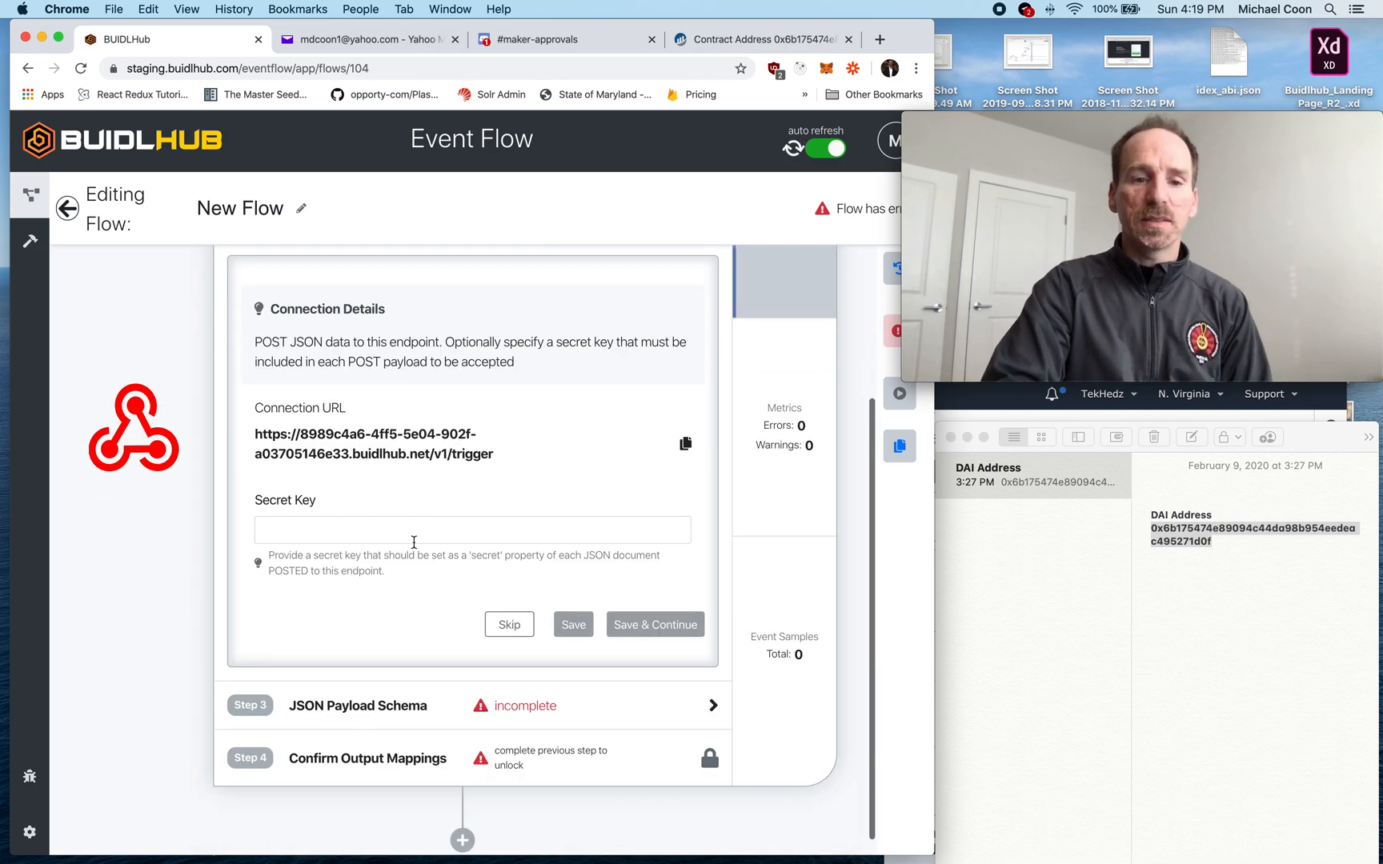
click(507, 624)
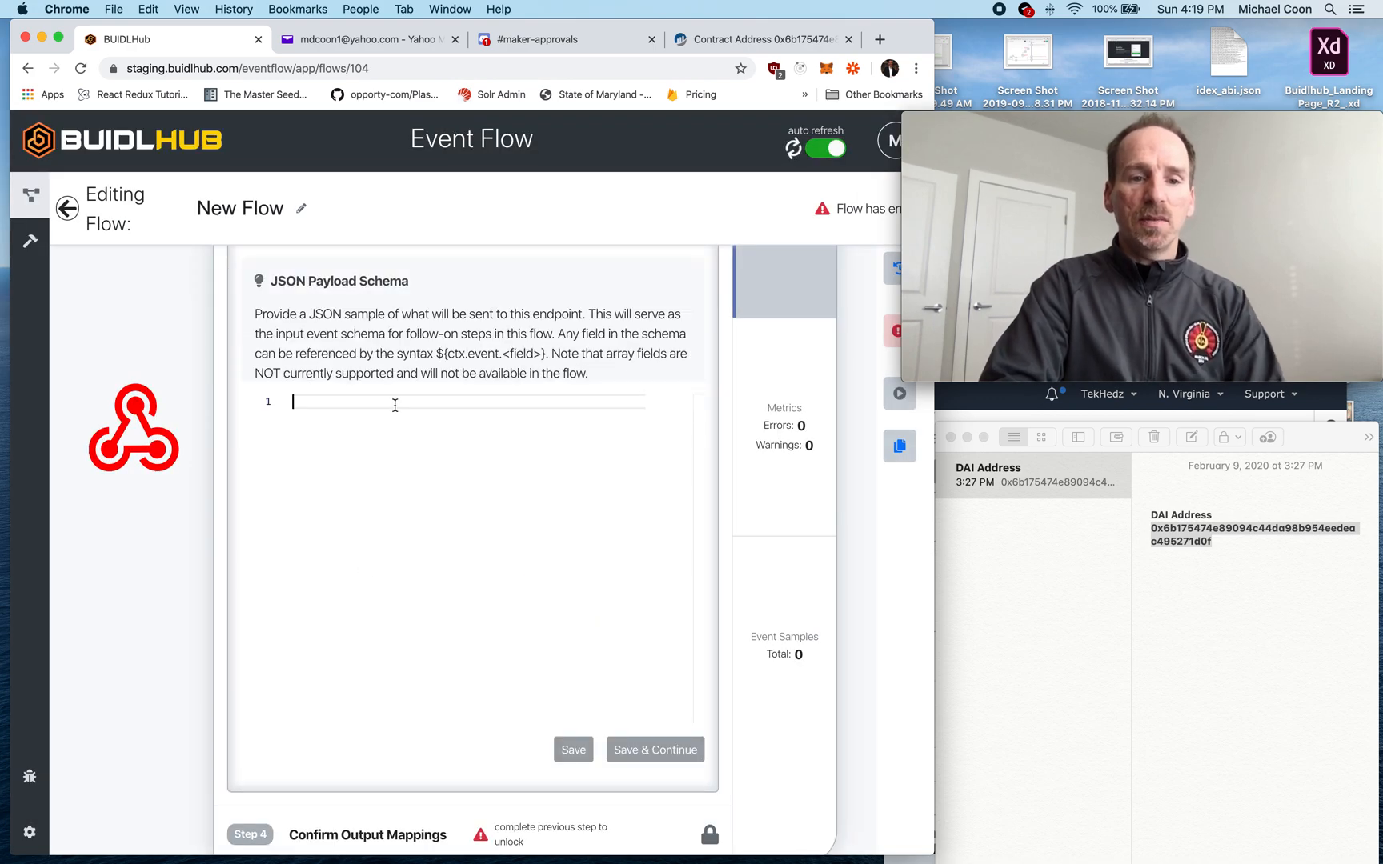
- Provide { "field": 1 } as the trigger's sample JSON payload, save it, and confirm the field output mapping
text({)
key(Return)
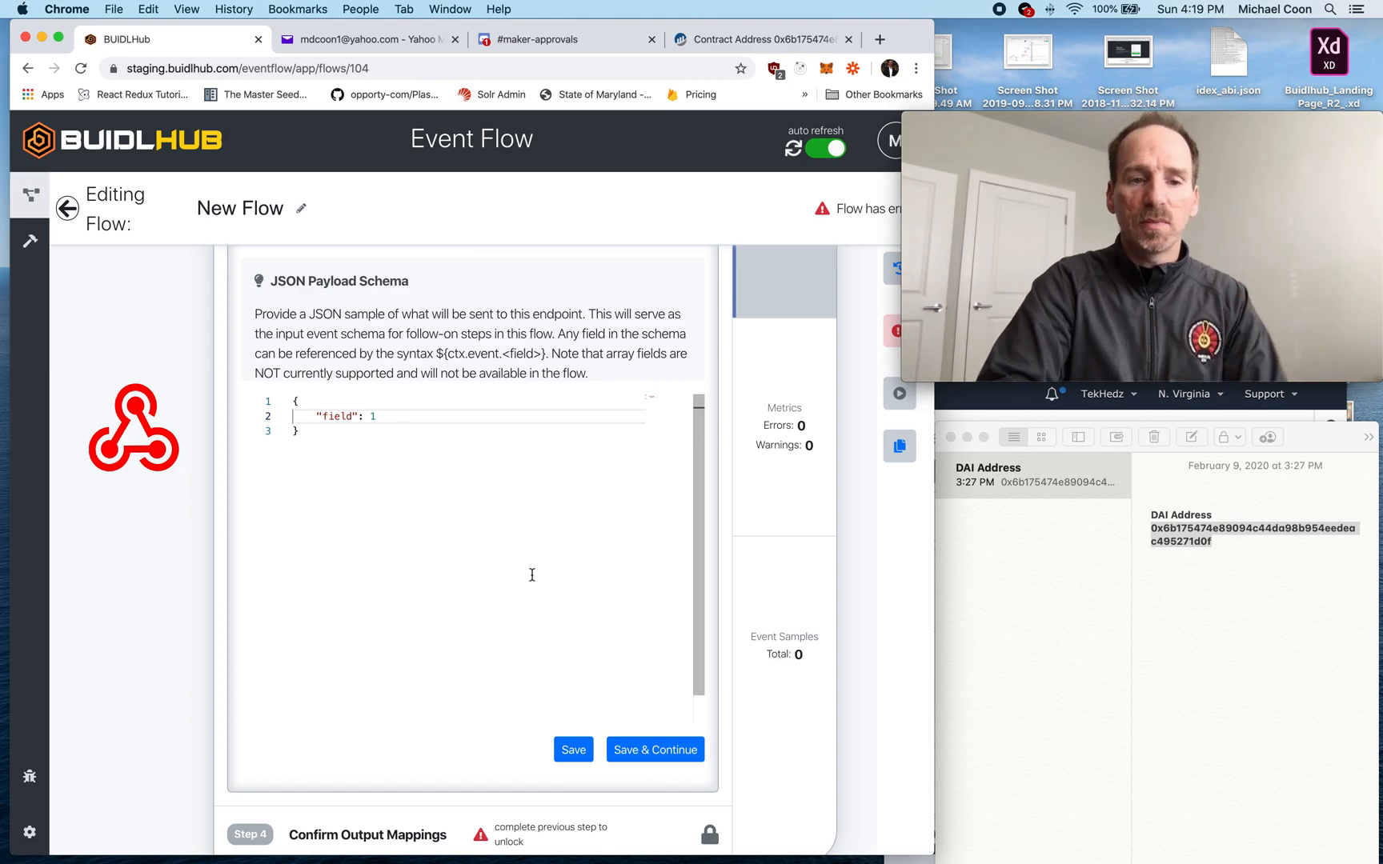
click(640, 746)
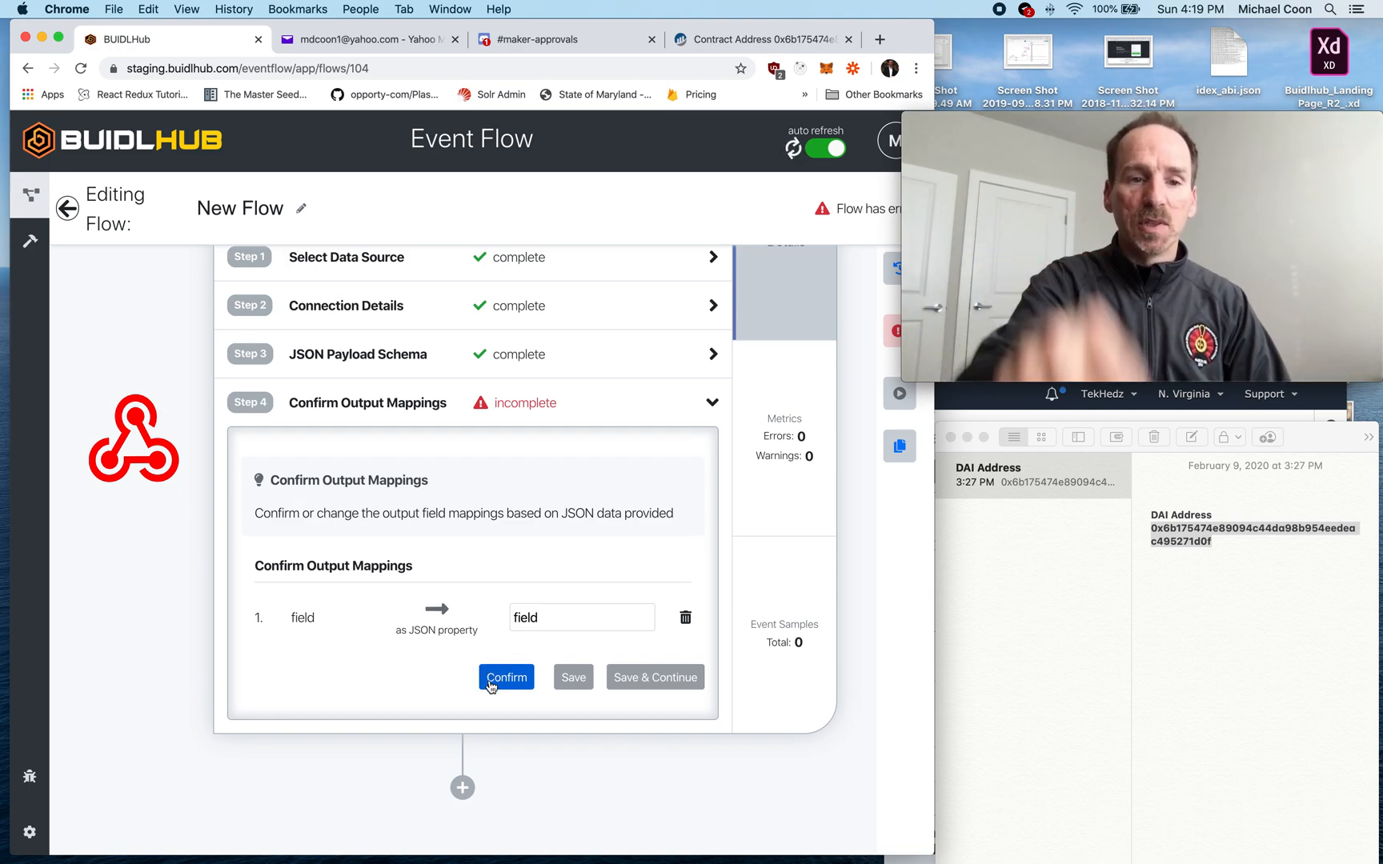
click(490, 681)
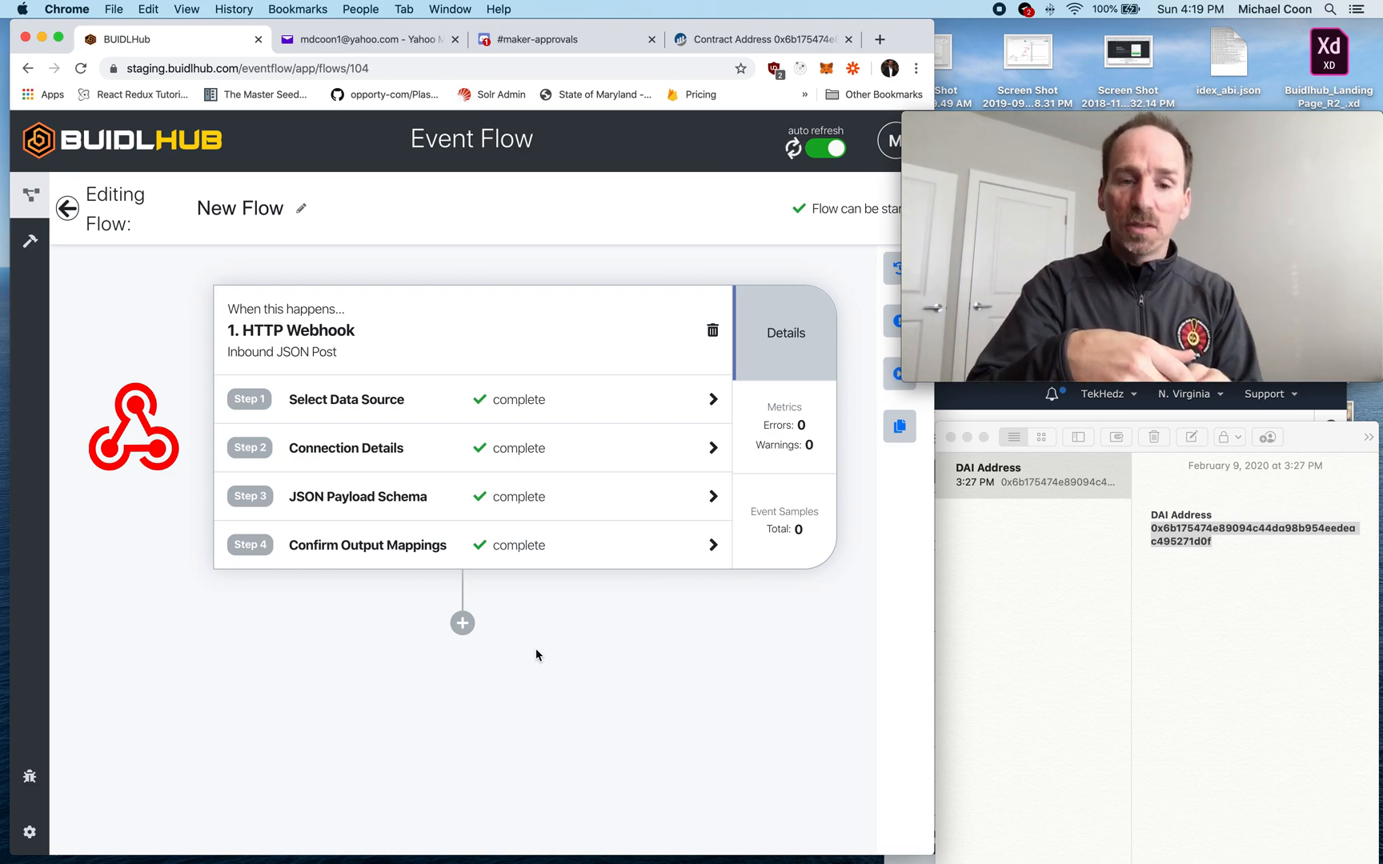
- Add a second flow step using the Maker DAI app's Get Total Supply action and save it
click(463, 624)
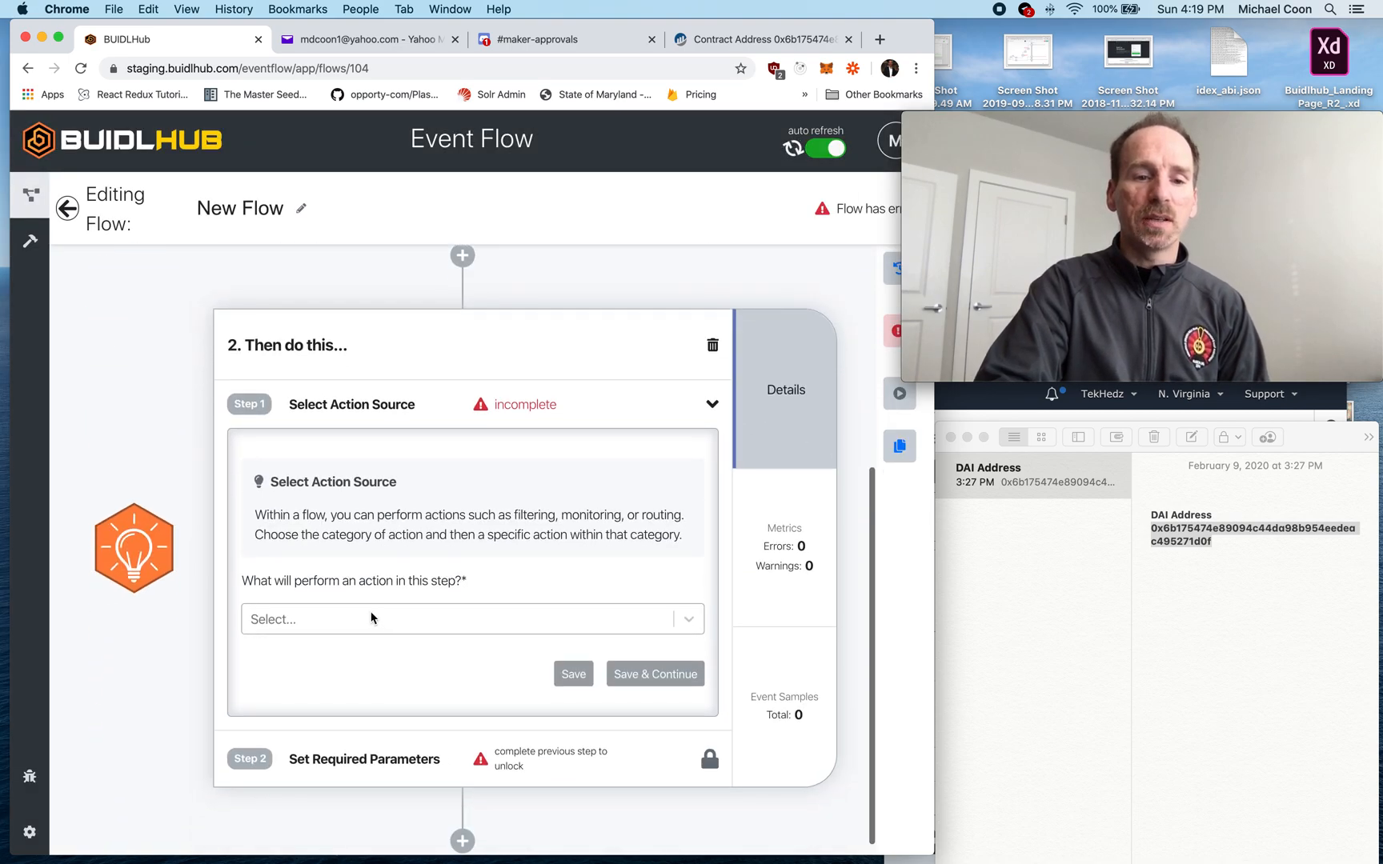
click(370, 618)
click(376, 808)
click(386, 714)
click(364, 743)
click(628, 750)
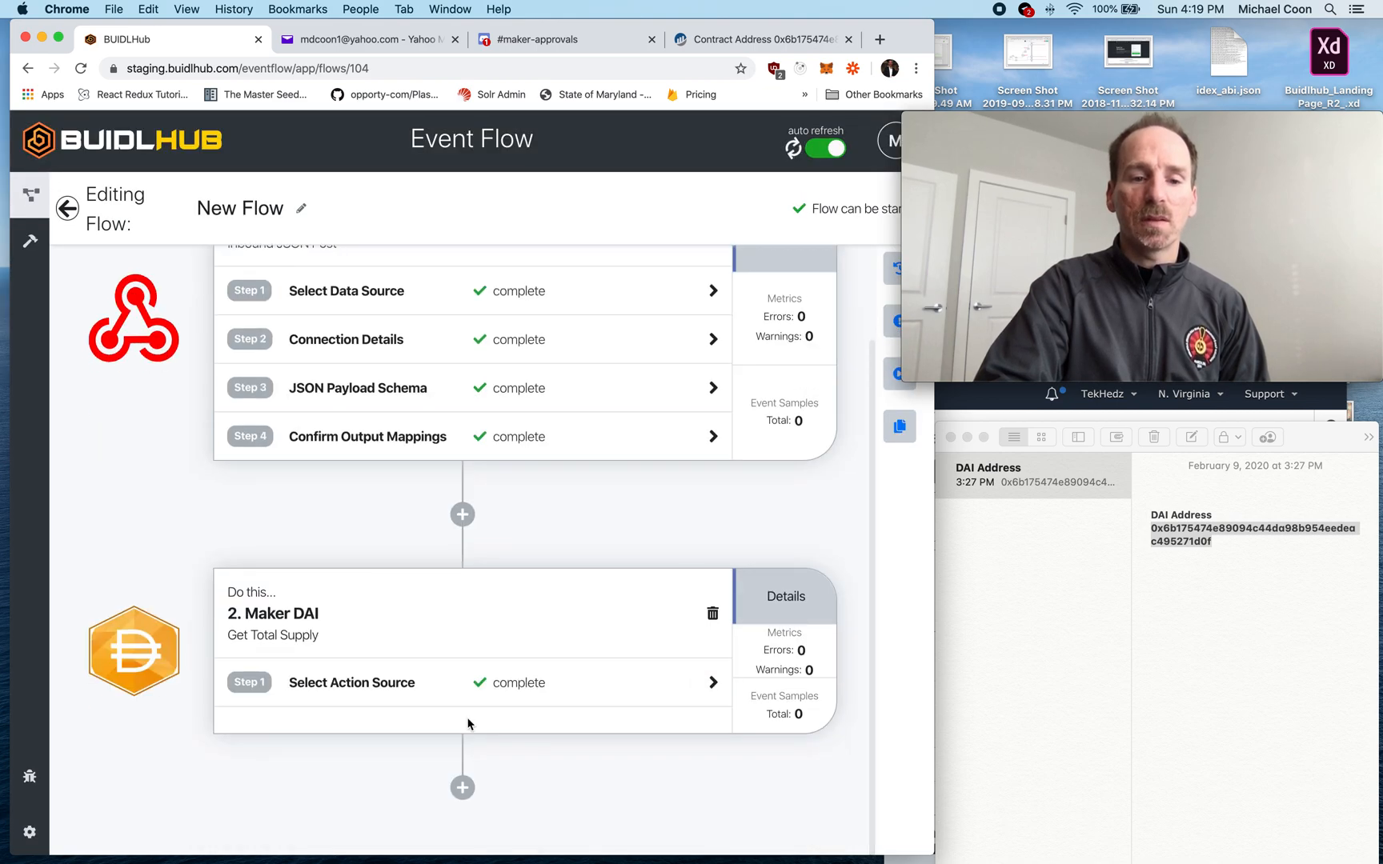
- Add a third flow step using HTTP Webhook with the Send Data action and save it
click(463, 789)
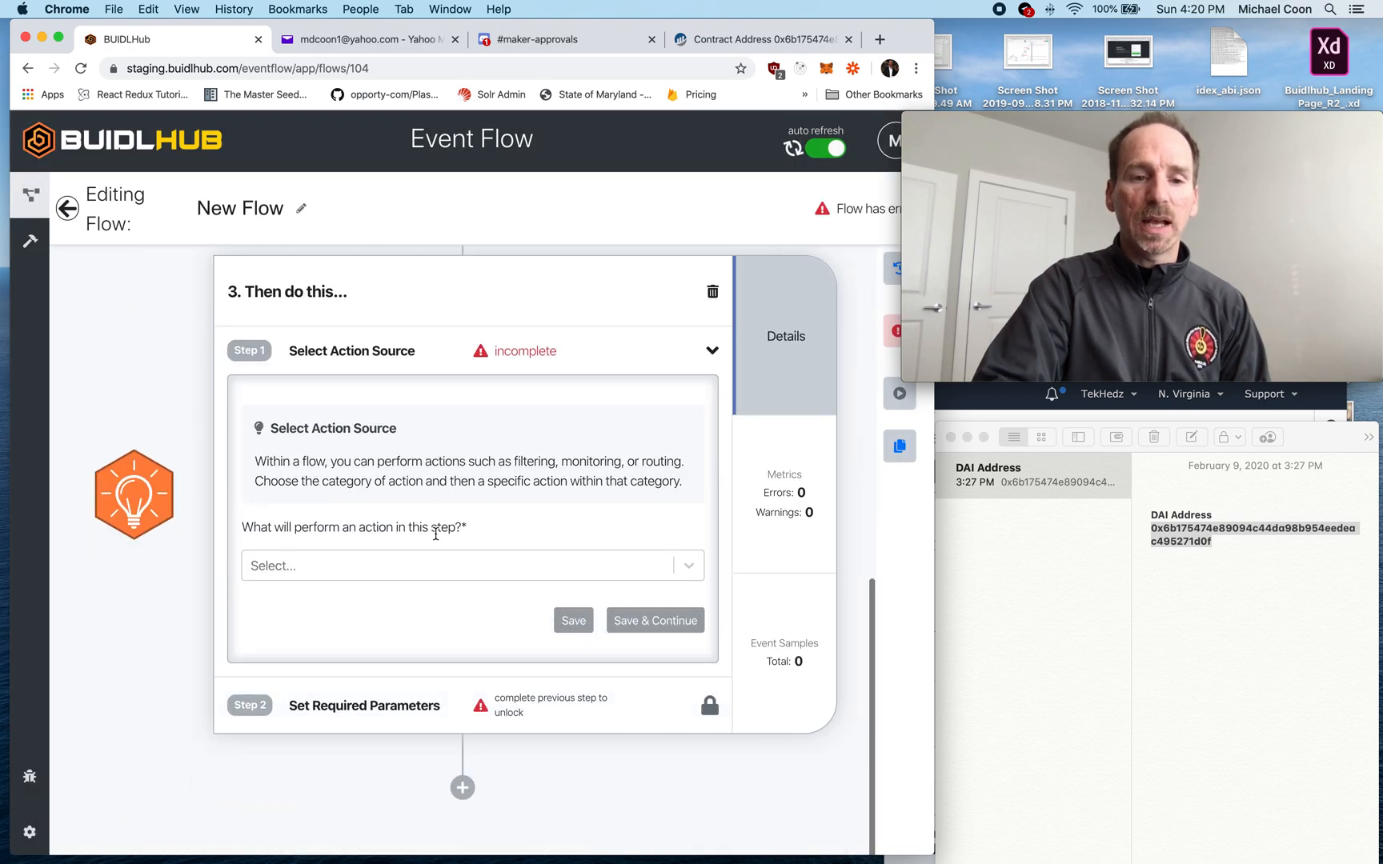
click(330, 572)
scroll(317, 704, down, 5)
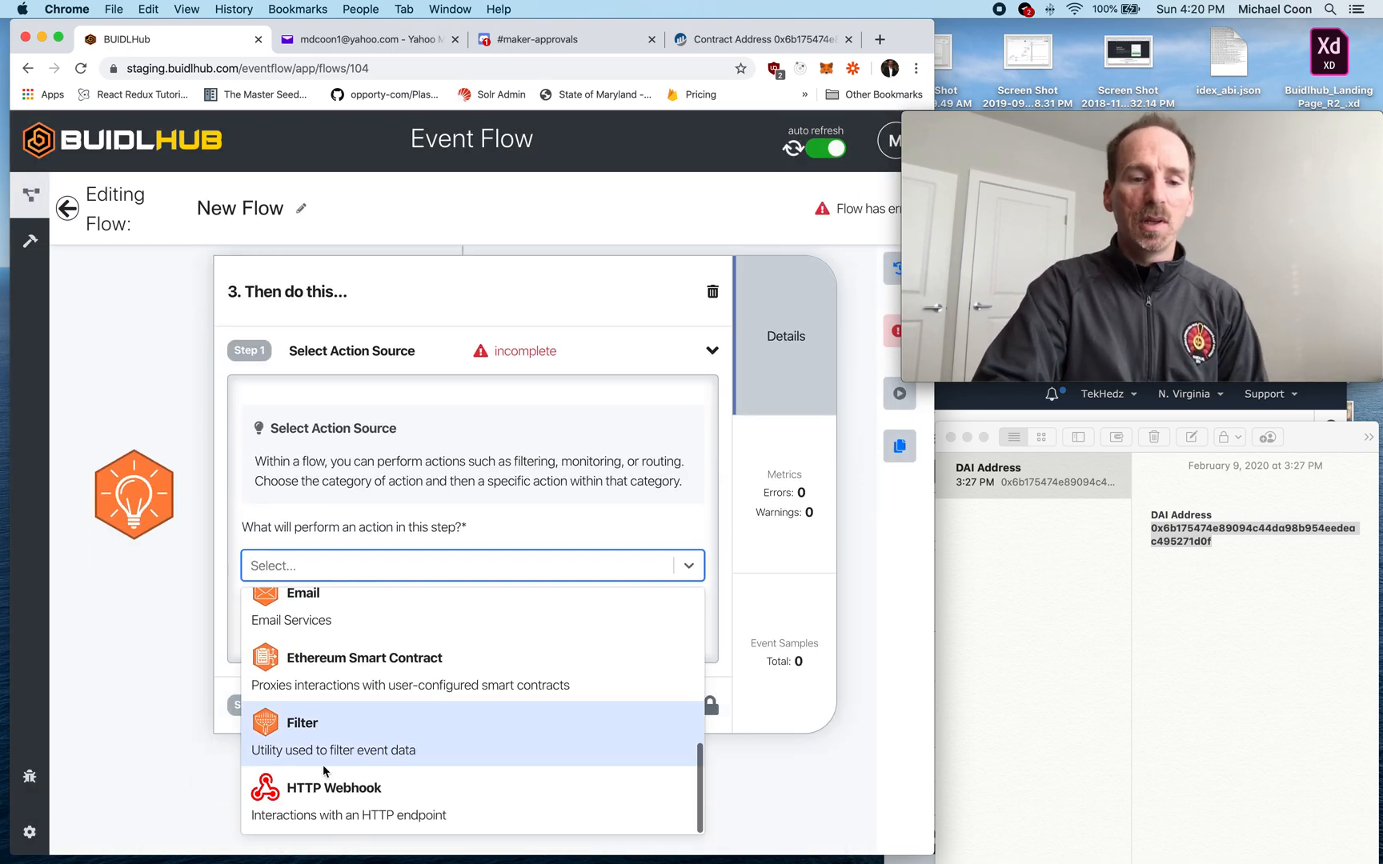
click(346, 792)
click(358, 648)
click(346, 714)
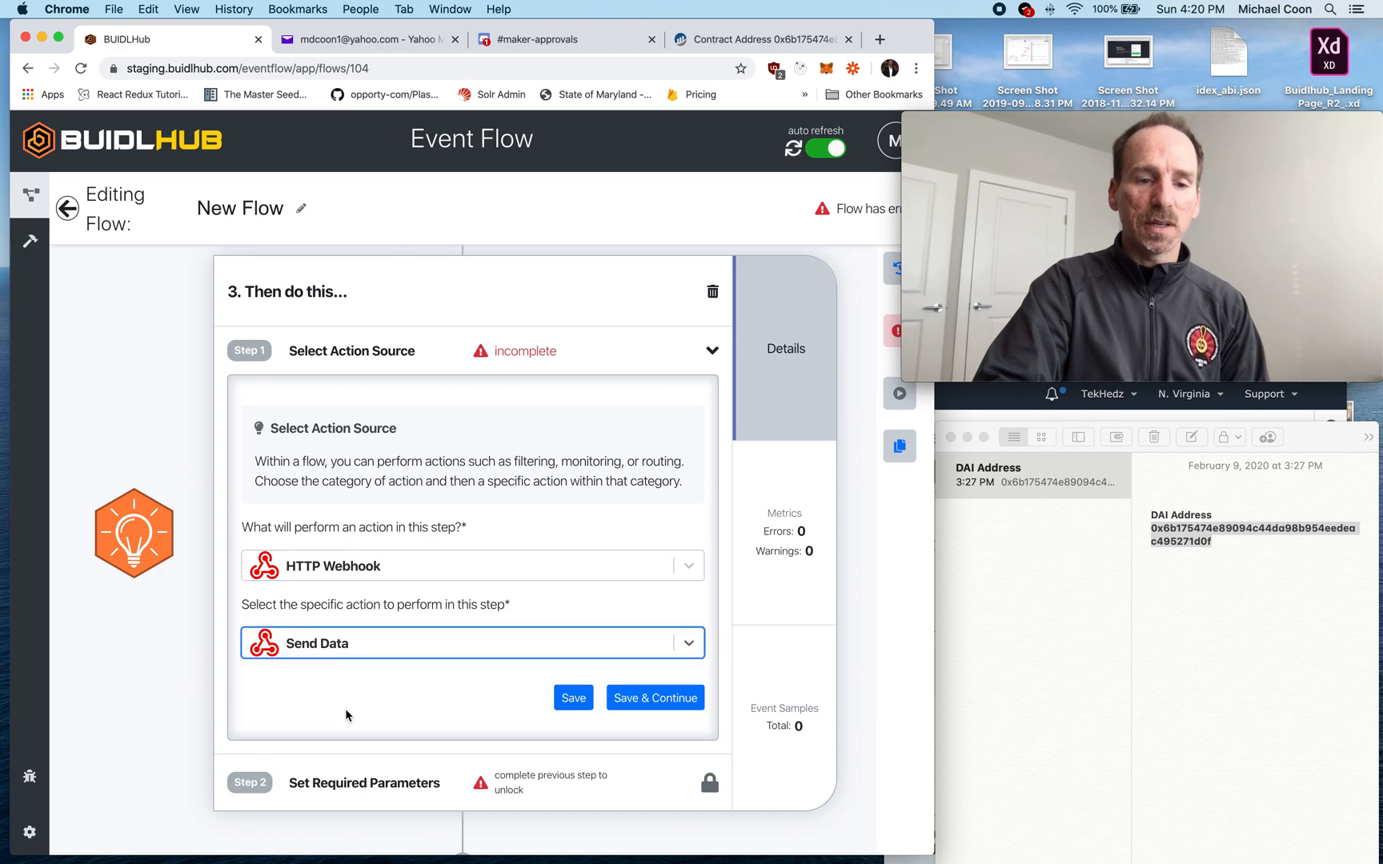
click(639, 707)
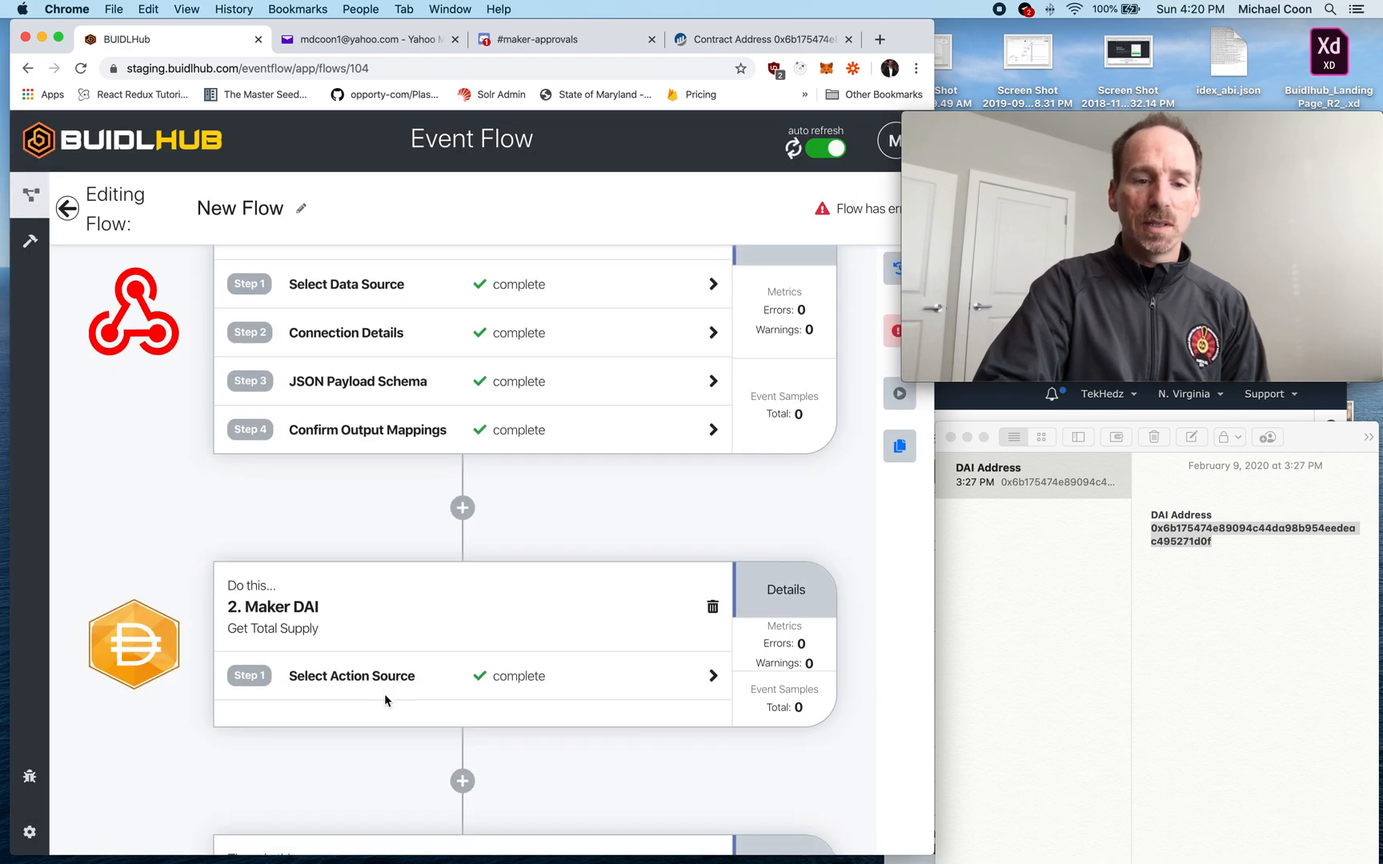
- Paste the copied Discord webhook address as the Send Data step's destination URL and save the required parameters
click(365, 595)
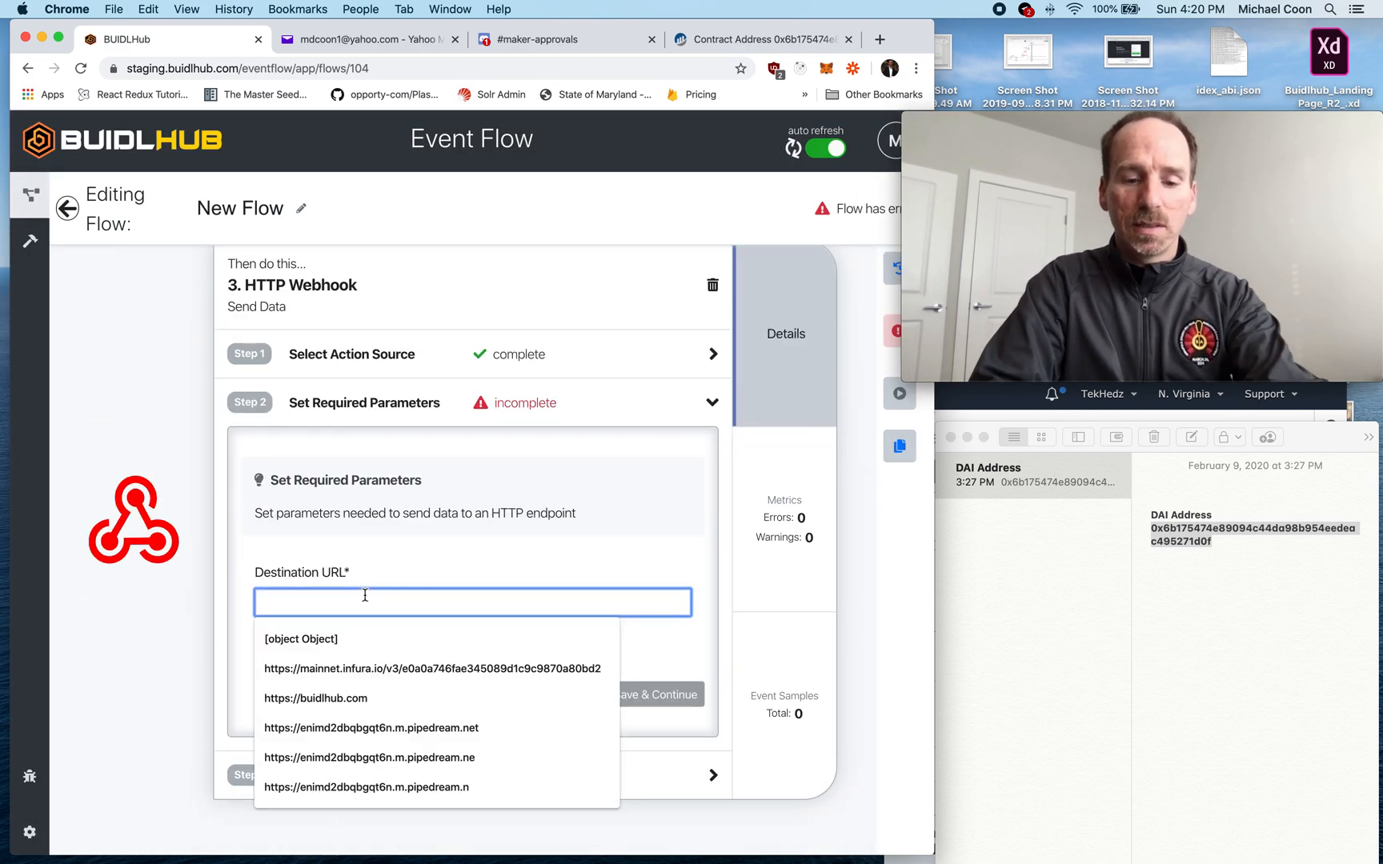
key(cmd+v)
click(640, 694)
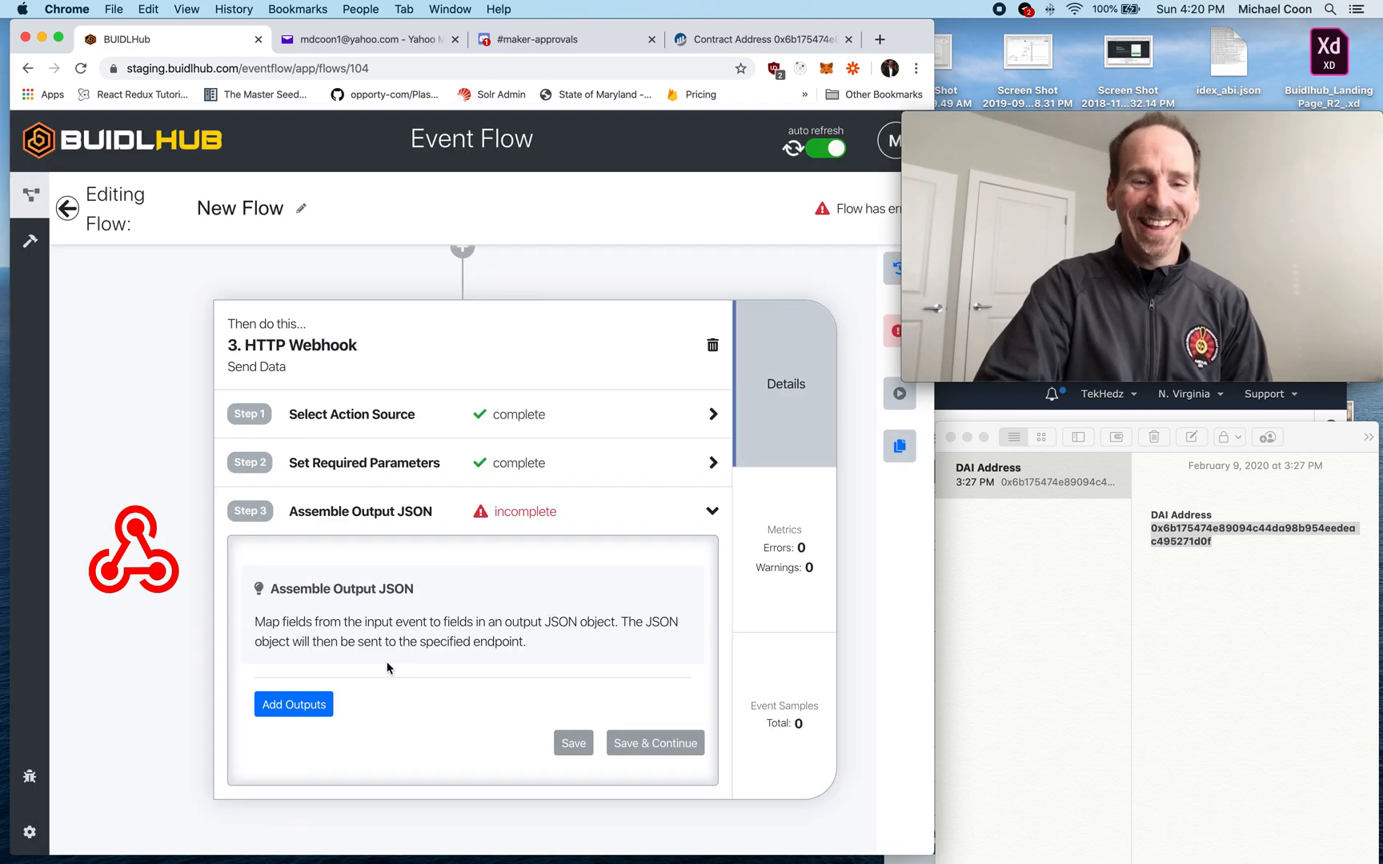
- Add contractCallResult to the output JSON, map it to the property content, and save the mapping
click(292, 705)
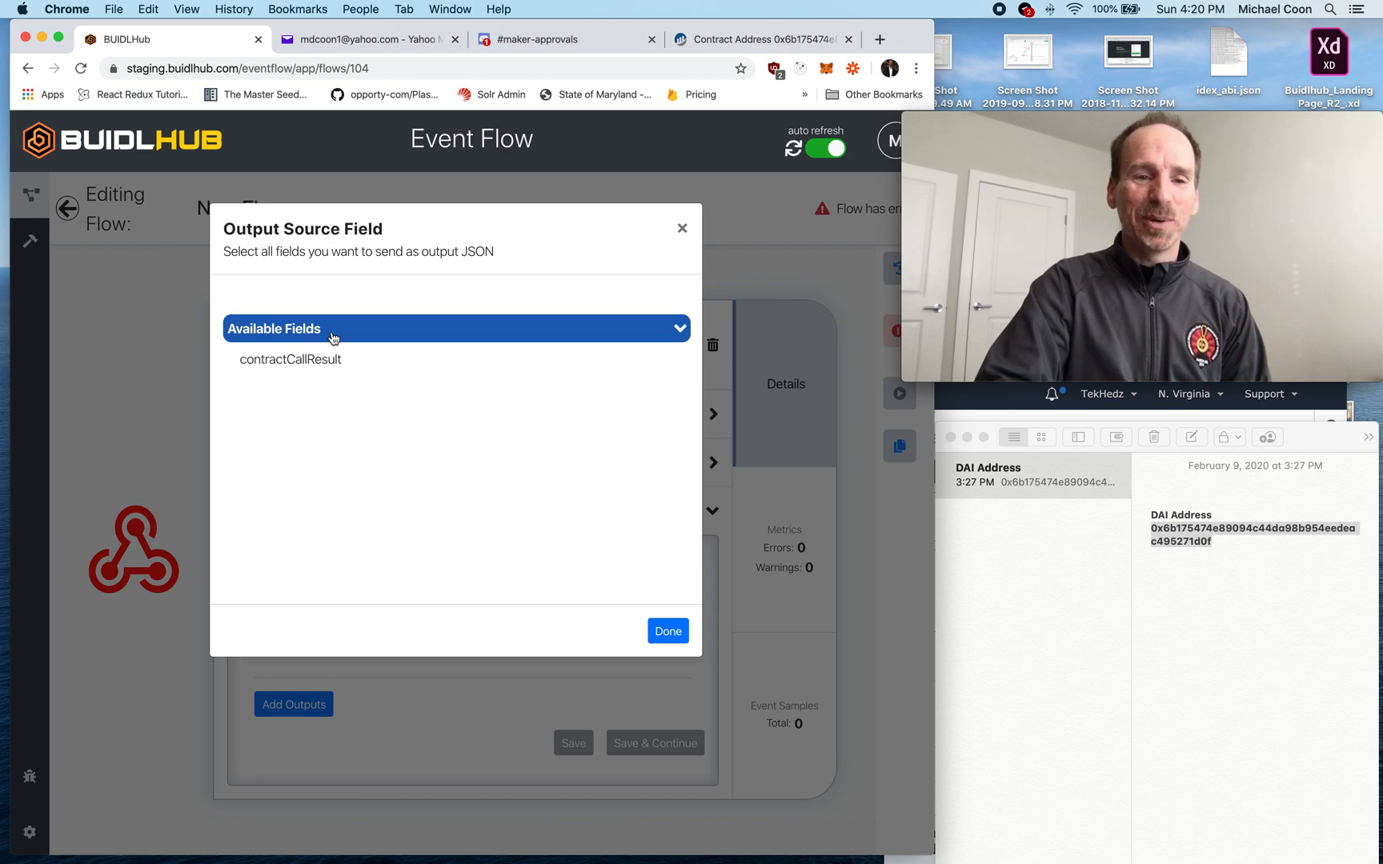
click(336, 358)
click(656, 623)
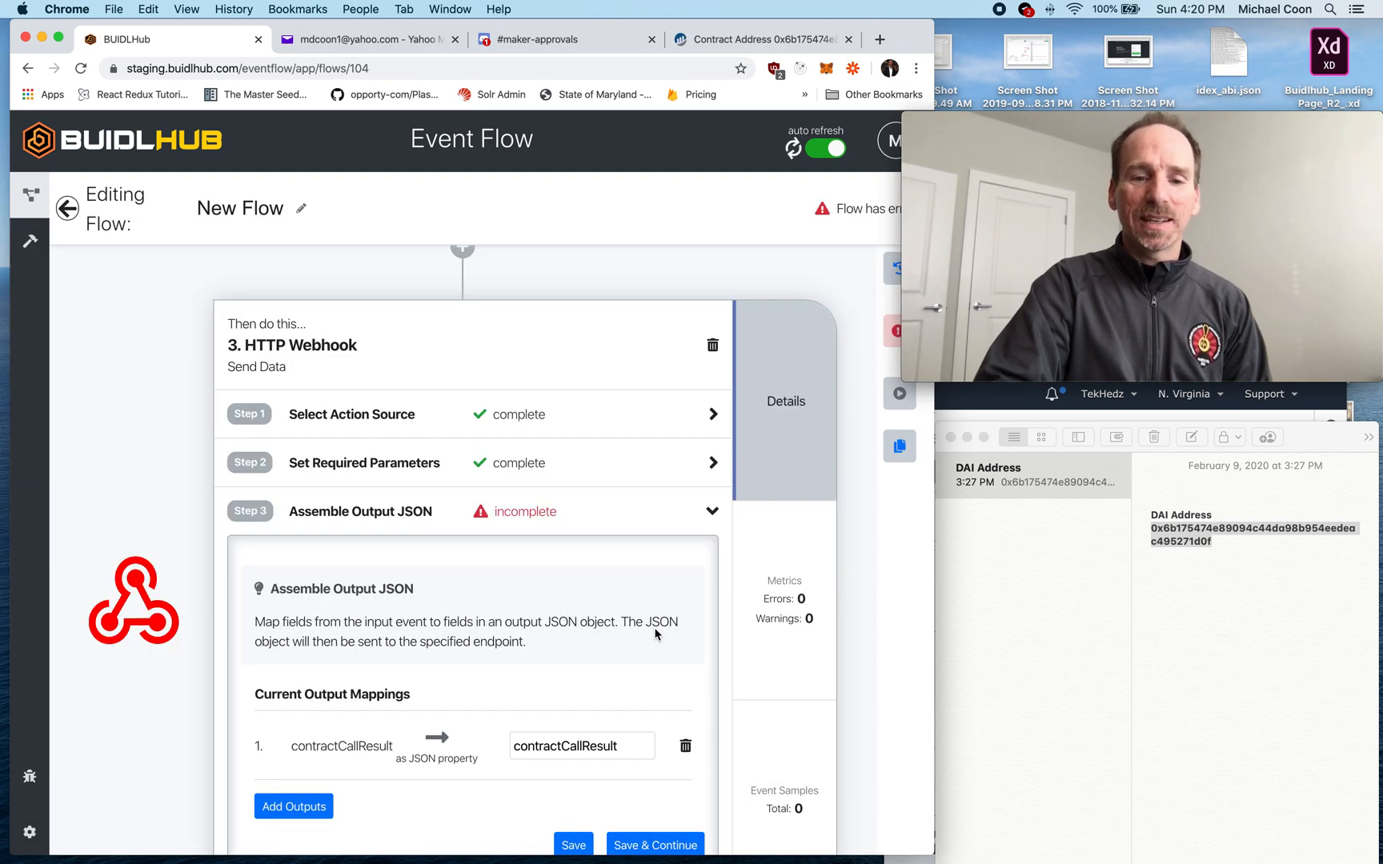
click(613, 748)
drag(613, 747, 487, 738)
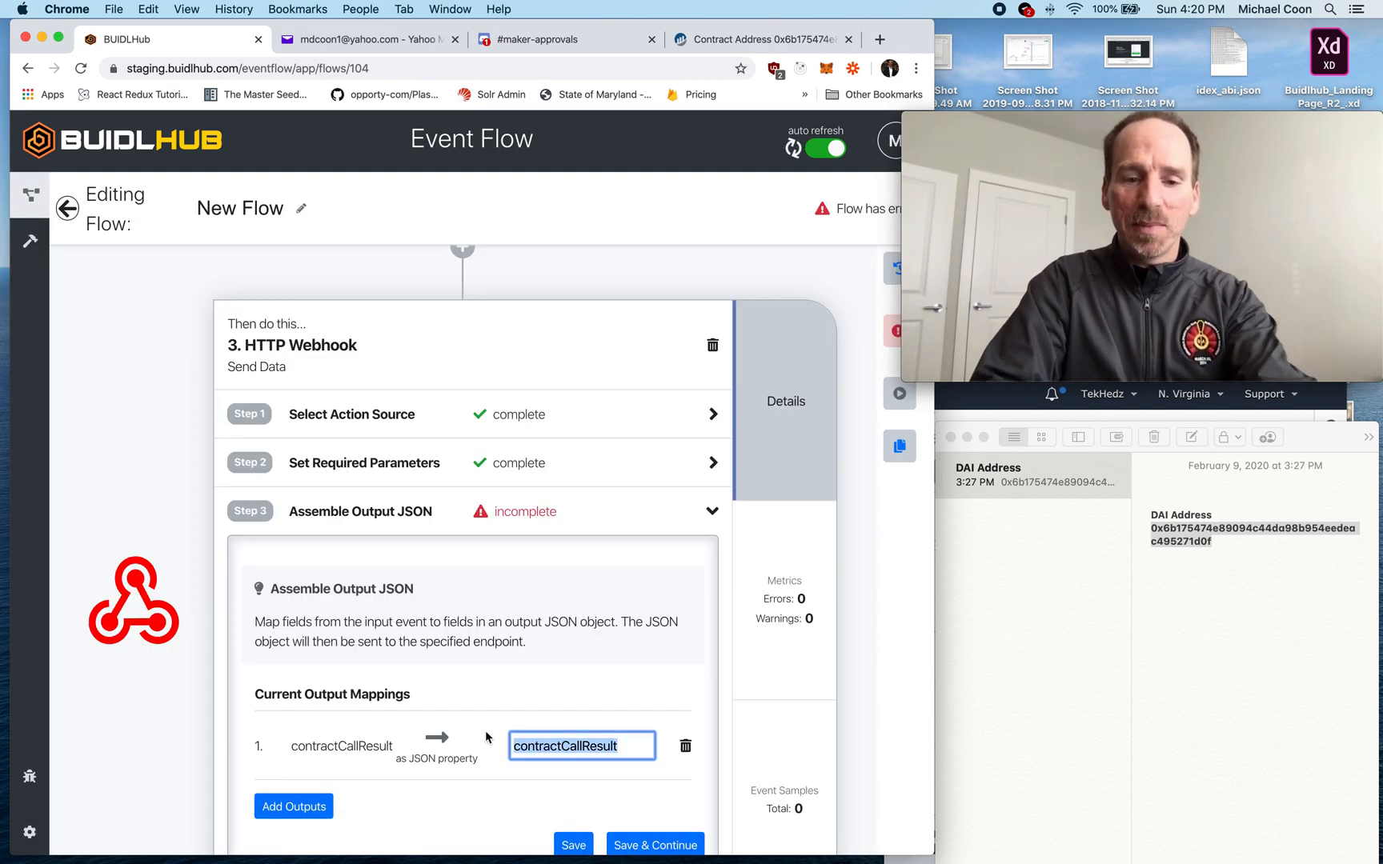
text(content)
scroll(565, 723, down, 2)
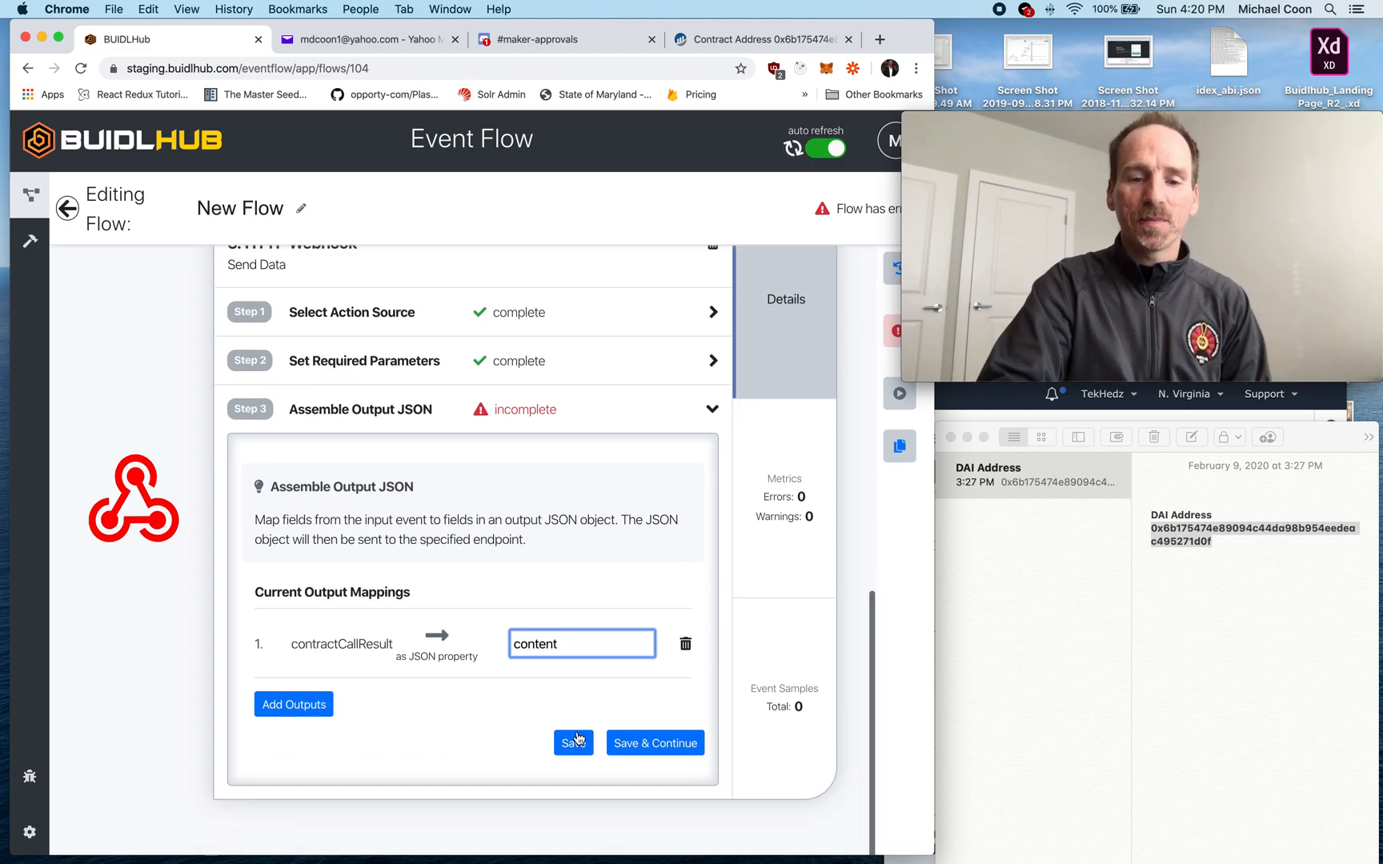
click(645, 744)
- Start the flow and copy the connection URL from the HTTP Webhook trigger's details
scroll(608, 472, up, 5)
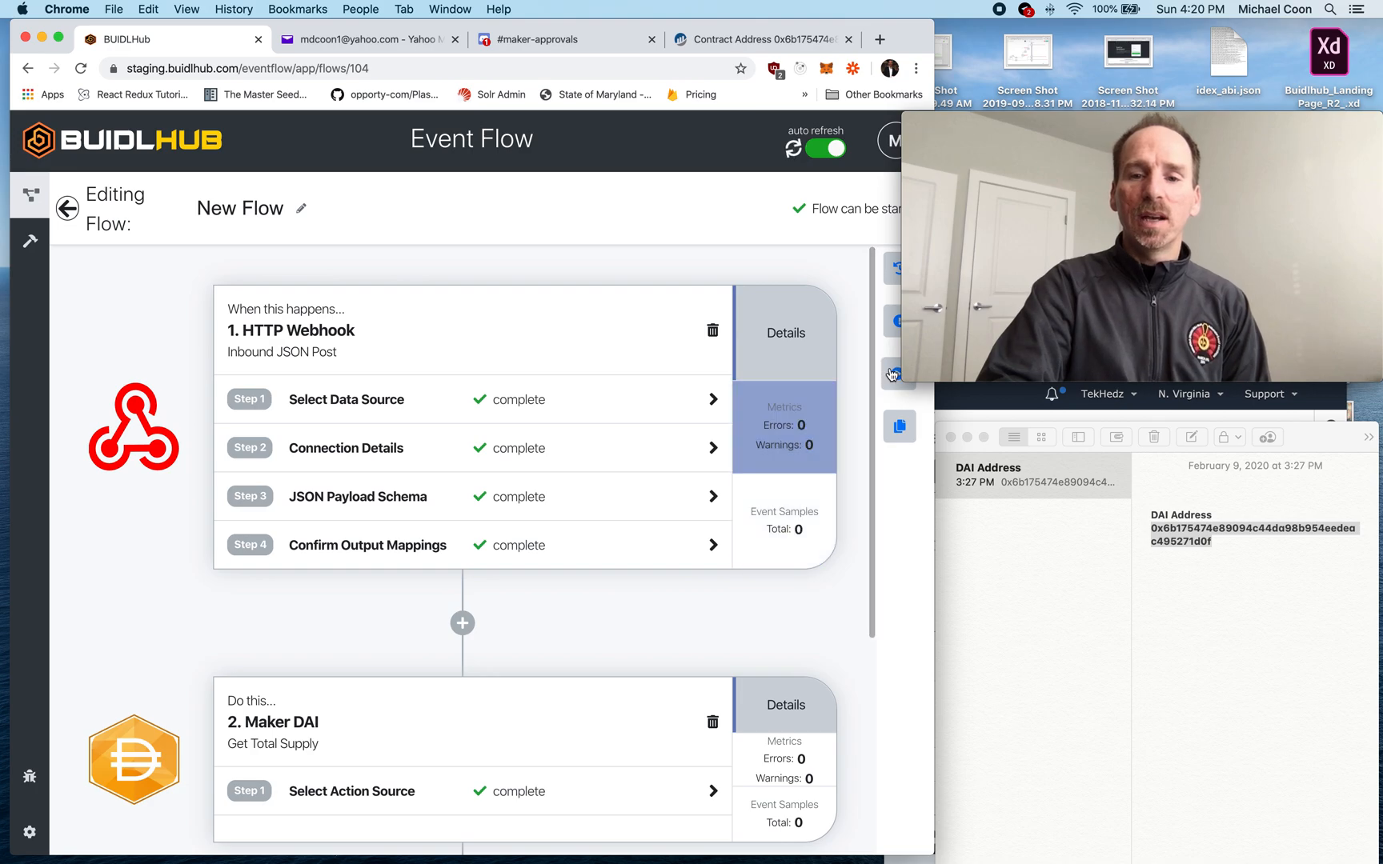
mouse_move(876, 375)
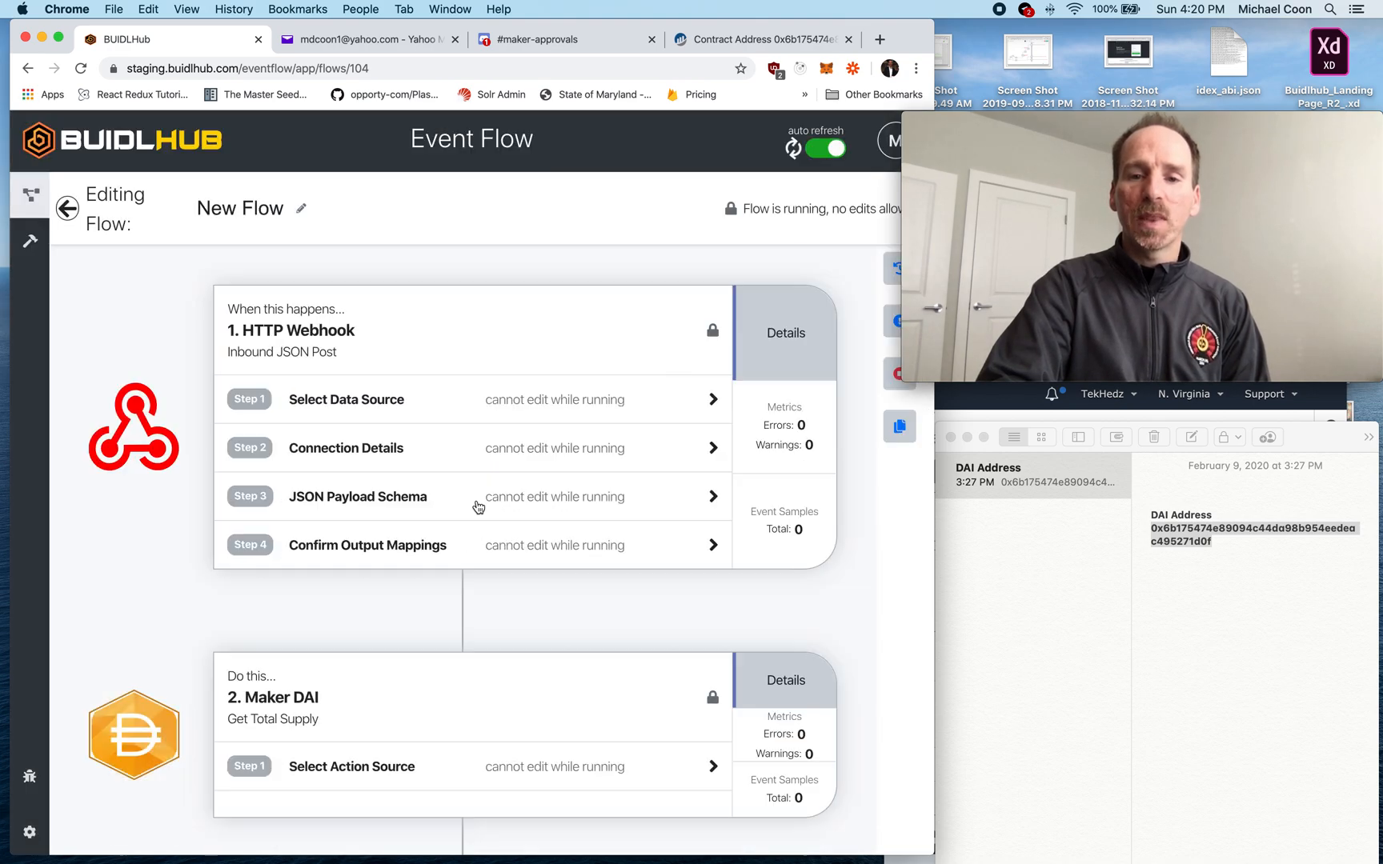
click(425, 453)
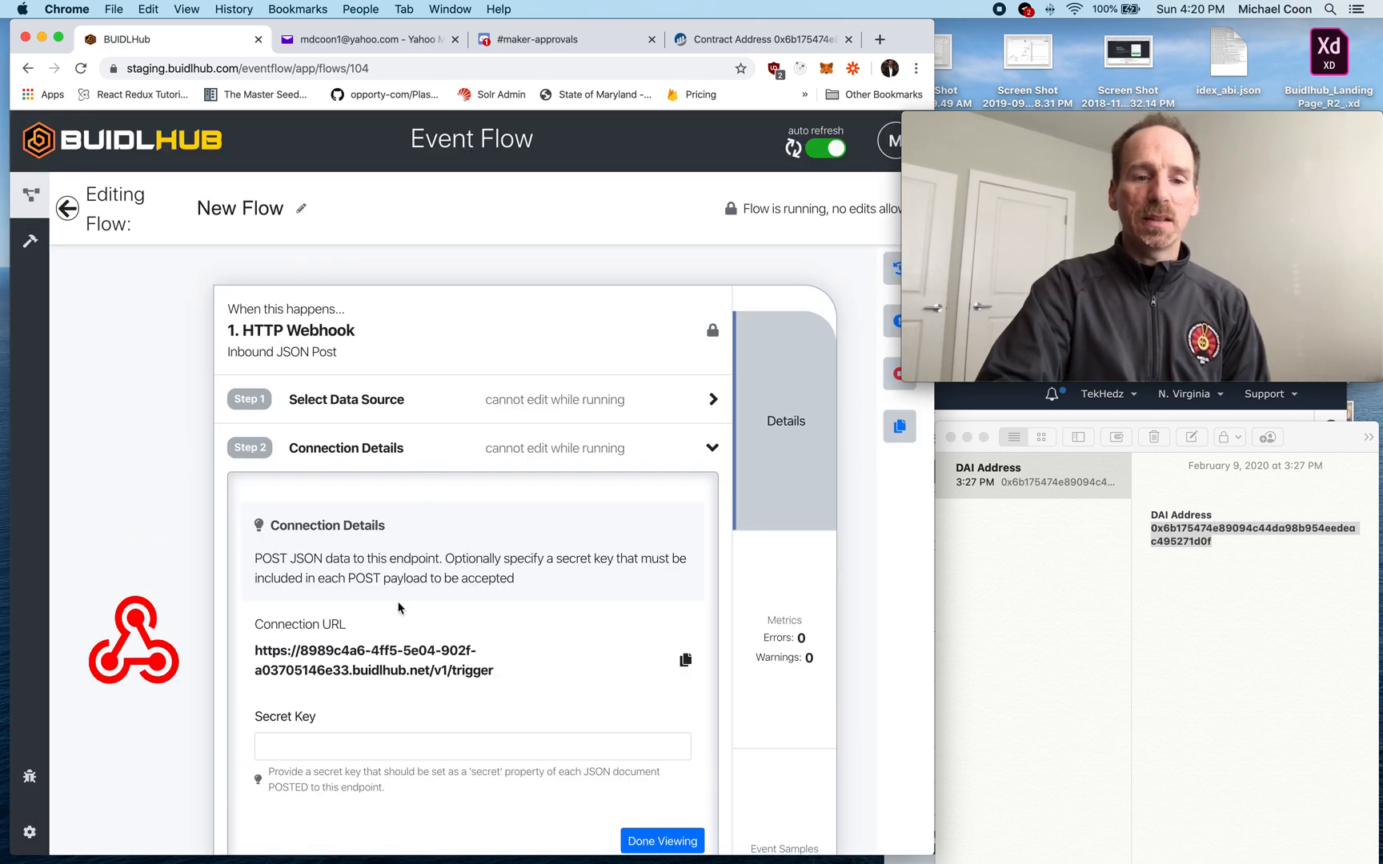
click(686, 661)
- Switch to Postman, replace the POST to BHUB request's URL with the copied connection URL, and send the request
key(ctrl+Right)
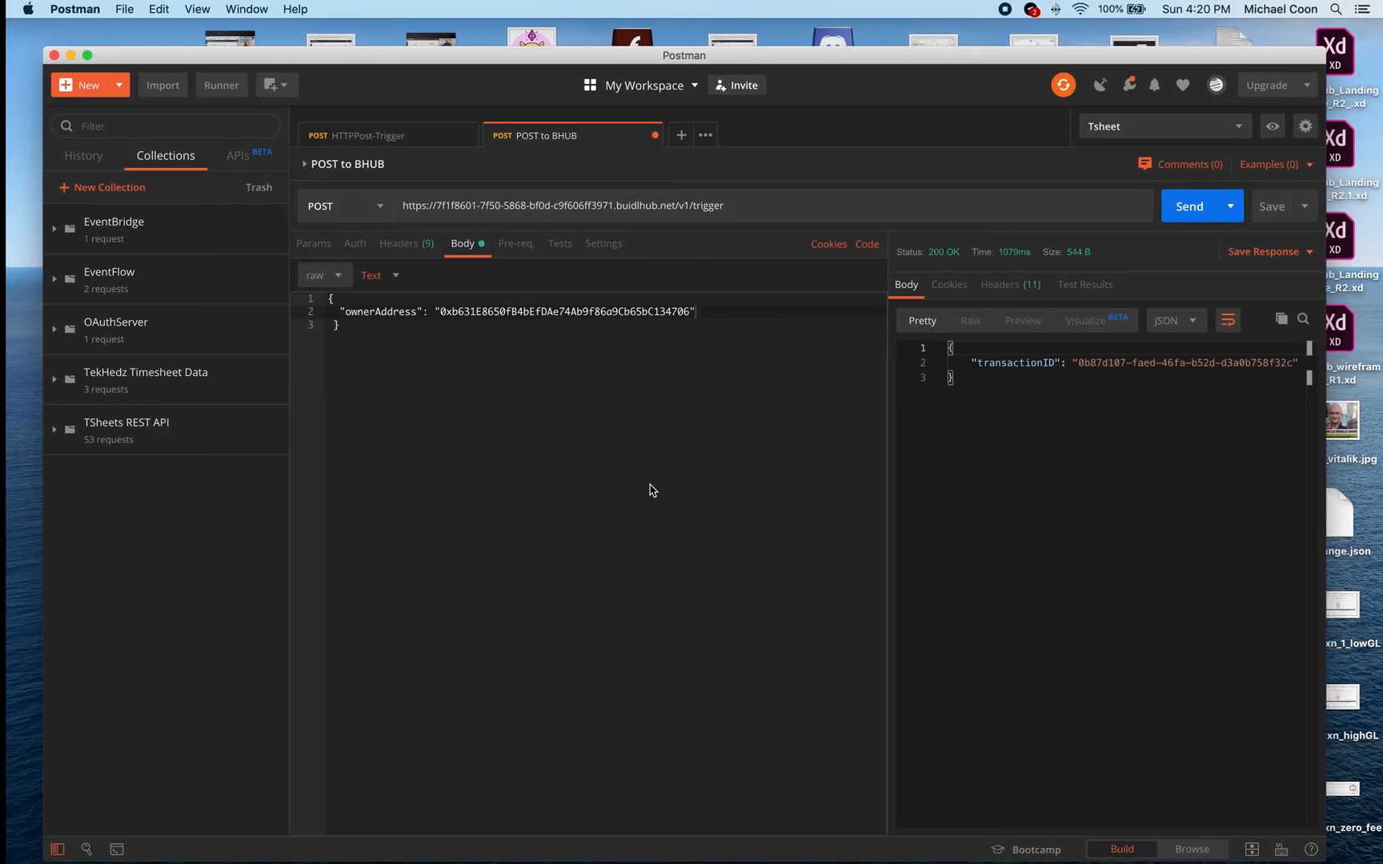
drag(730, 207, 398, 200)
key(super+v)
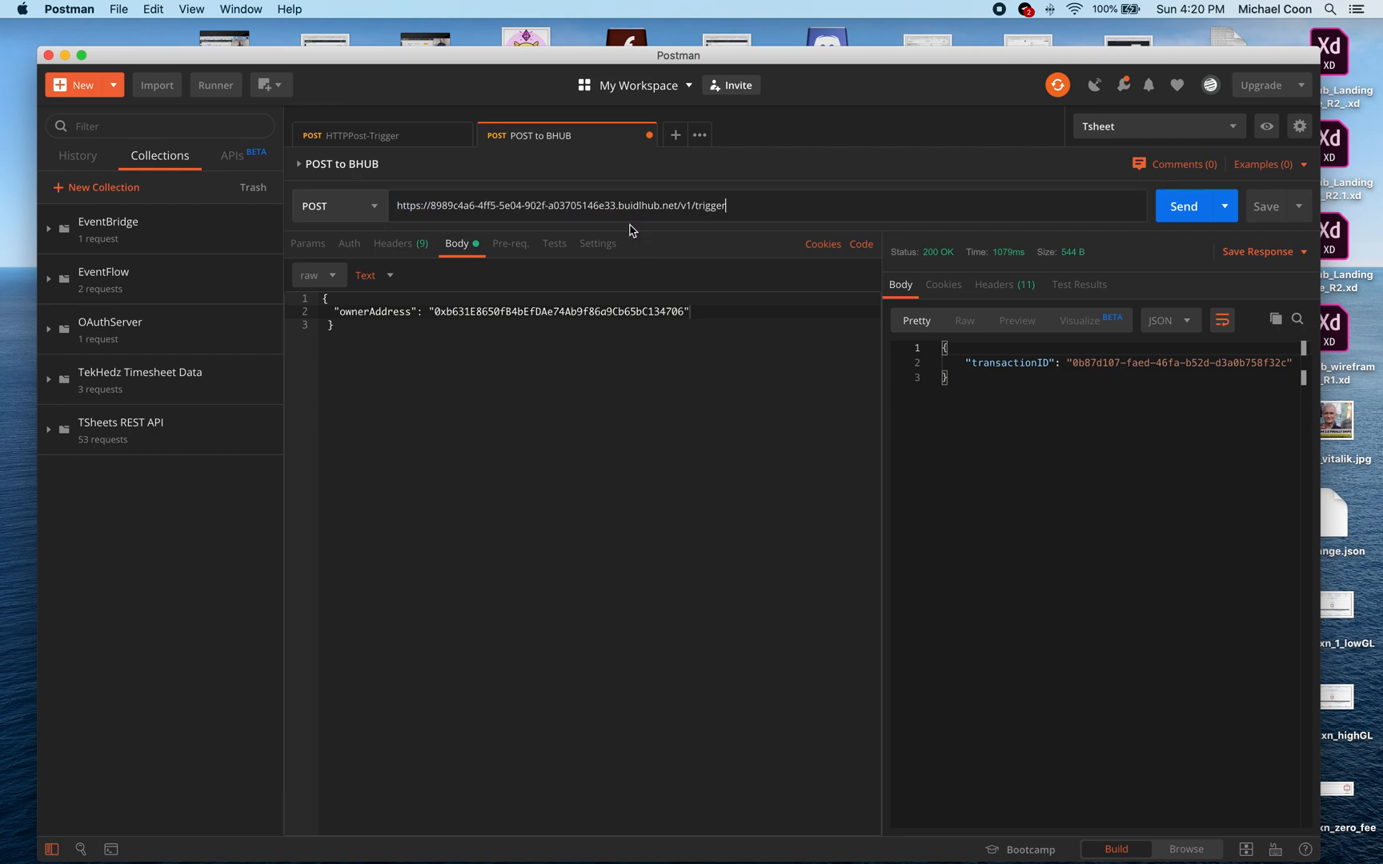
click(1185, 209)
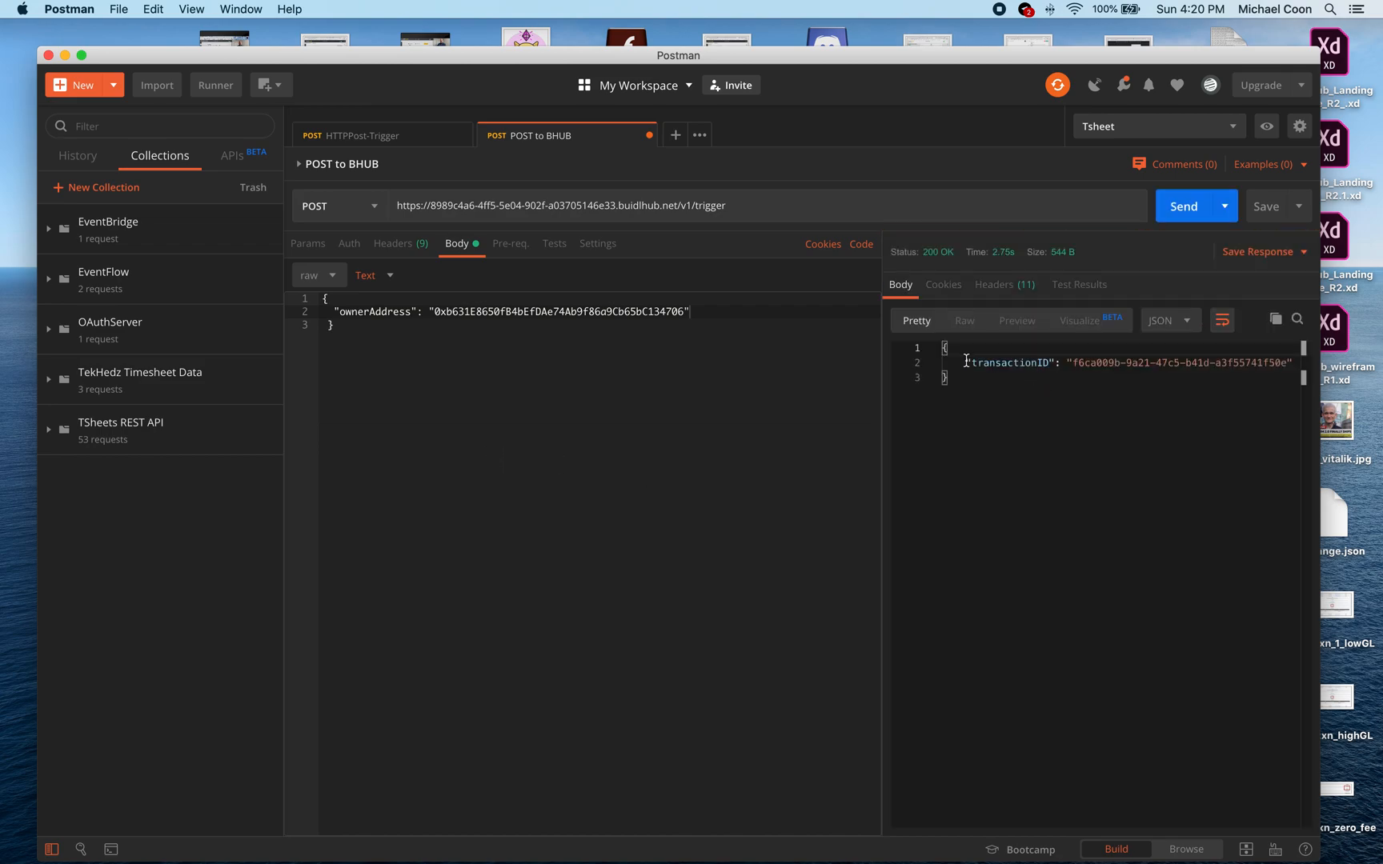
- Examine the transactionID in the response, return to BUIDLHub in Chrome, and collapse the trigger's connection details to watch the flow
drag(966, 362, 1198, 362)
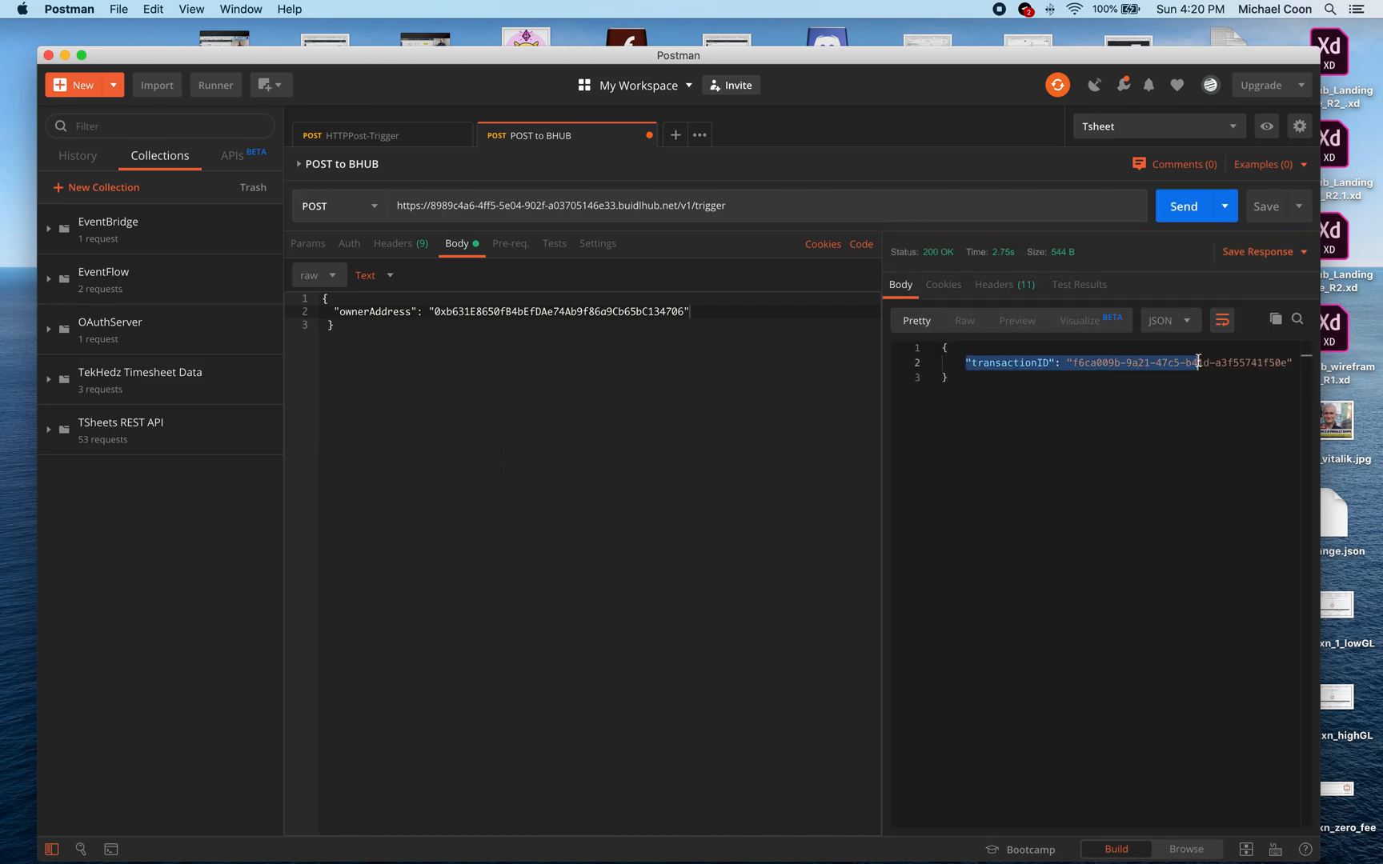
click(1063, 424)
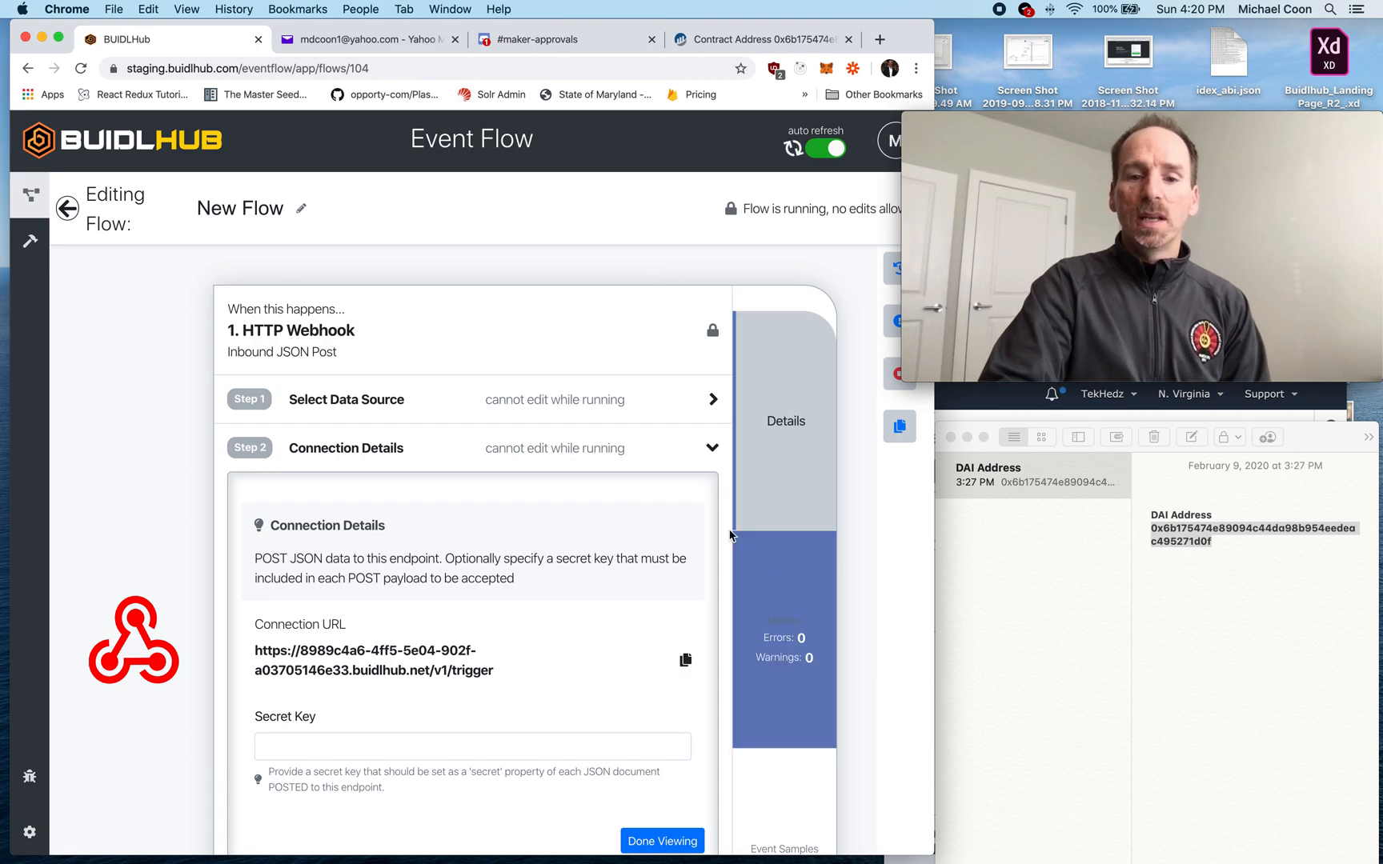
click(609, 456)
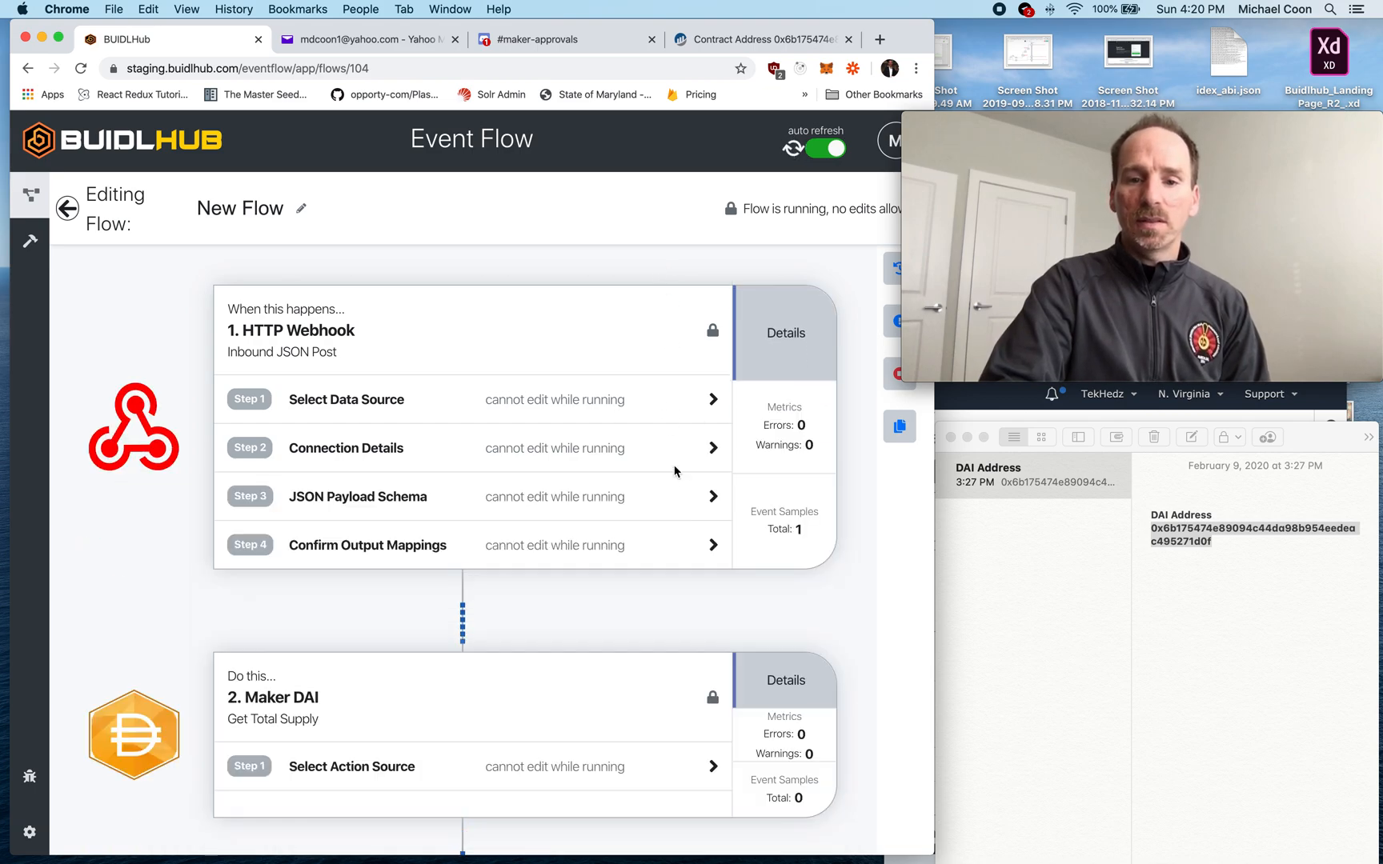
- Check the flow's three steps for processed event samples and expand the details of the HTTP Webhook trigger's recent sample
scroll(689, 591, down, 5)
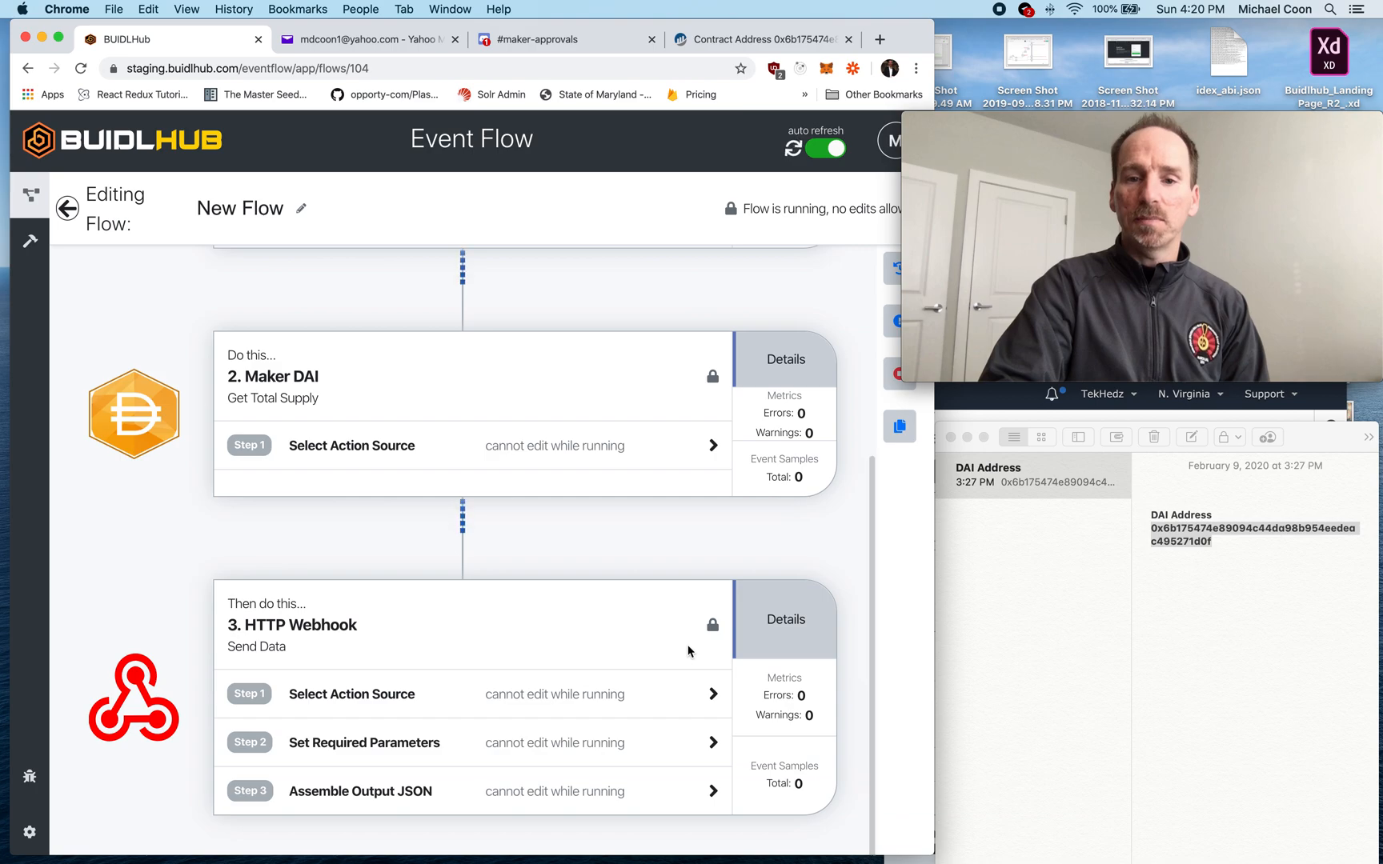
scroll(693, 640, up, 3)
scroll(788, 411, down, 5)
scroll(790, 413, up, 5)
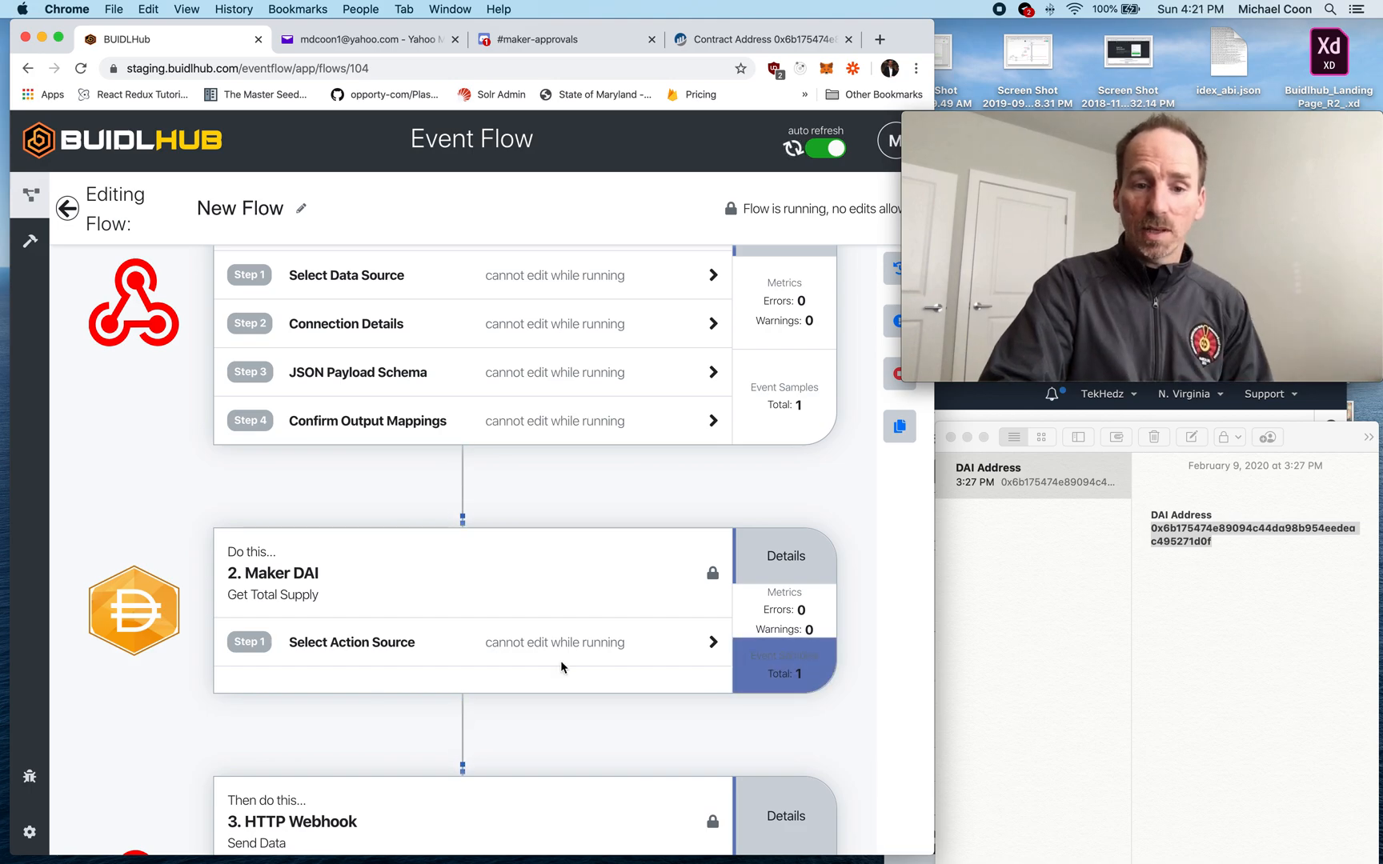
scroll(562, 659, down, 5)
scroll(534, 497, up, 5)
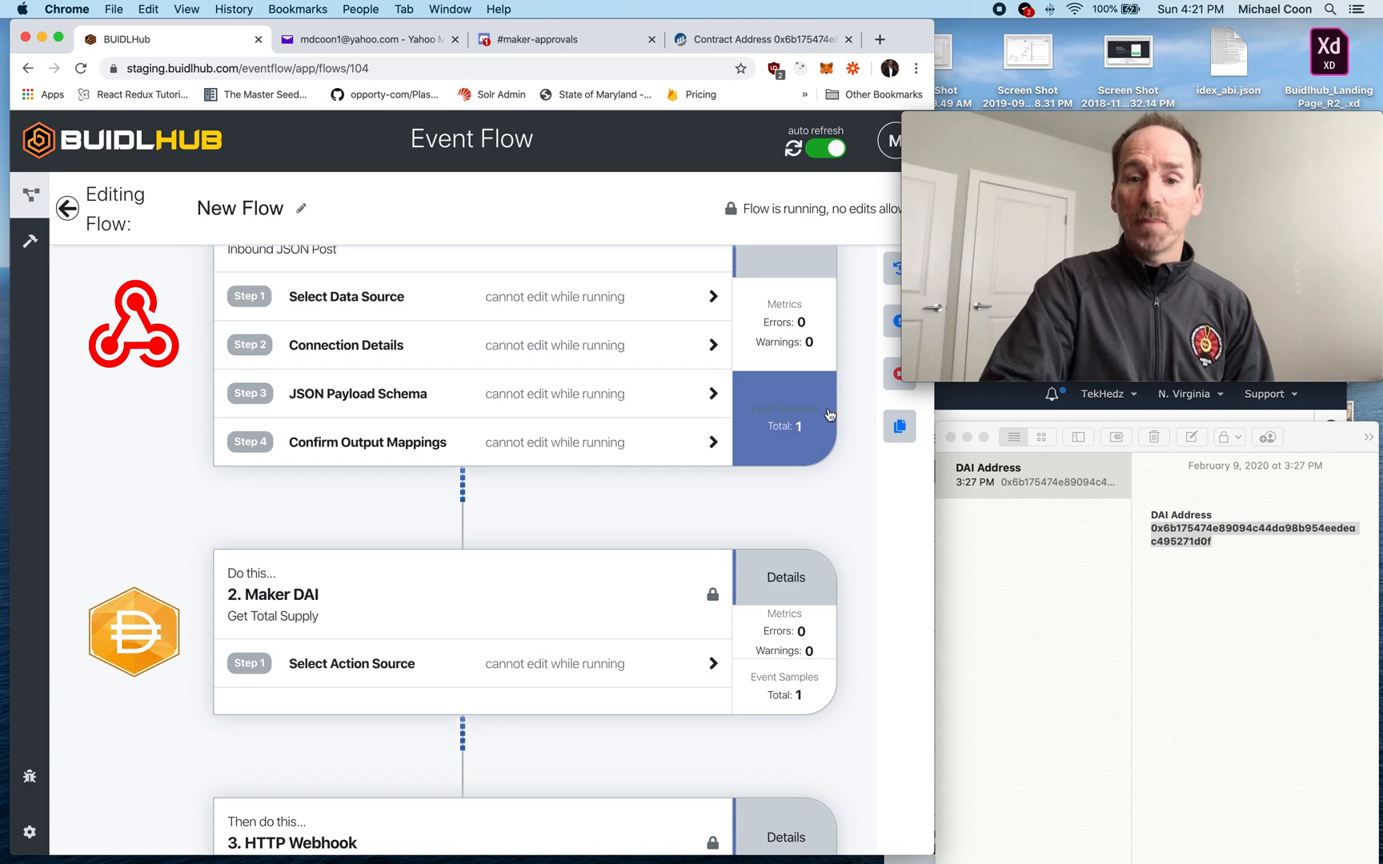
click(787, 448)
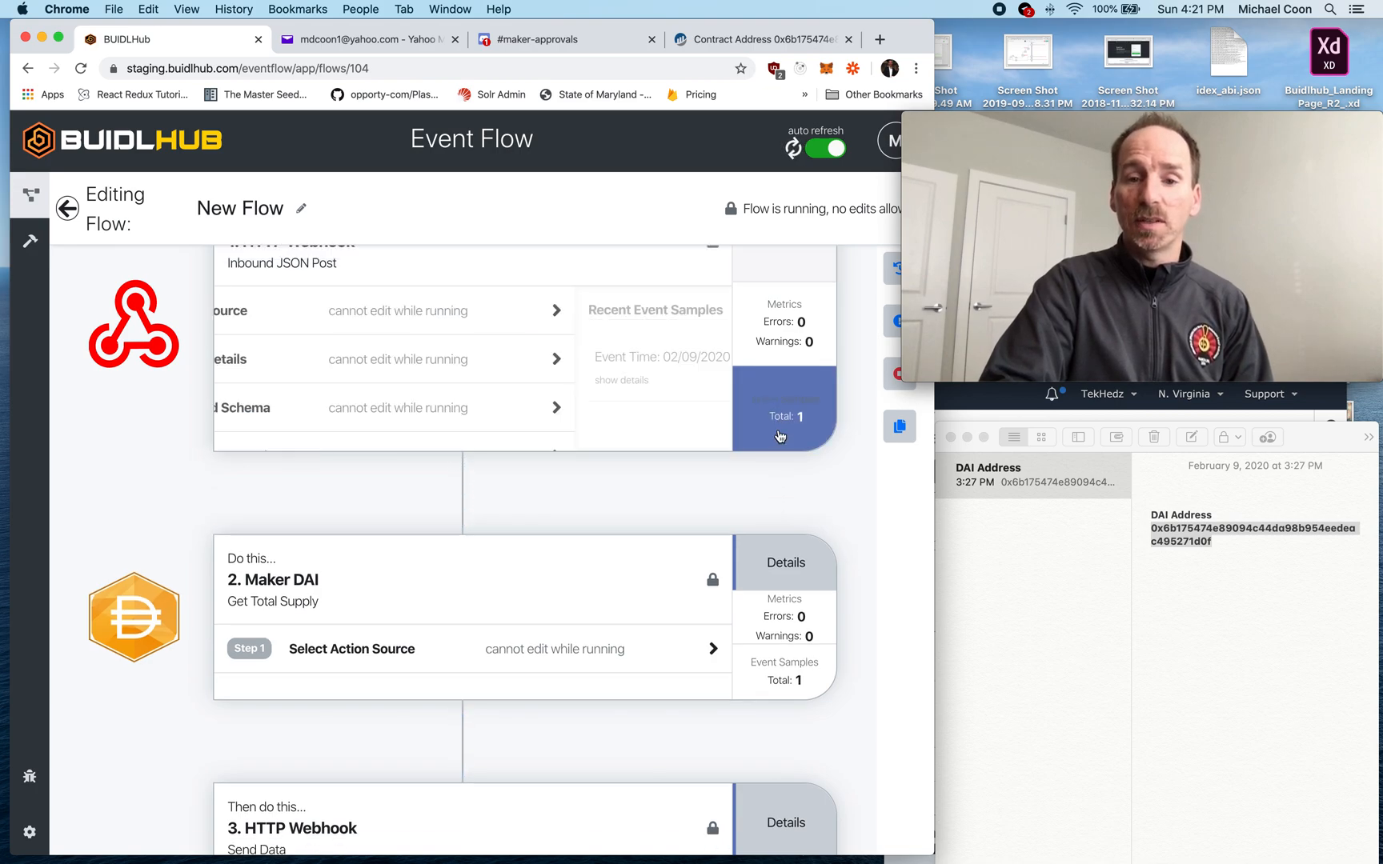
click(283, 383)
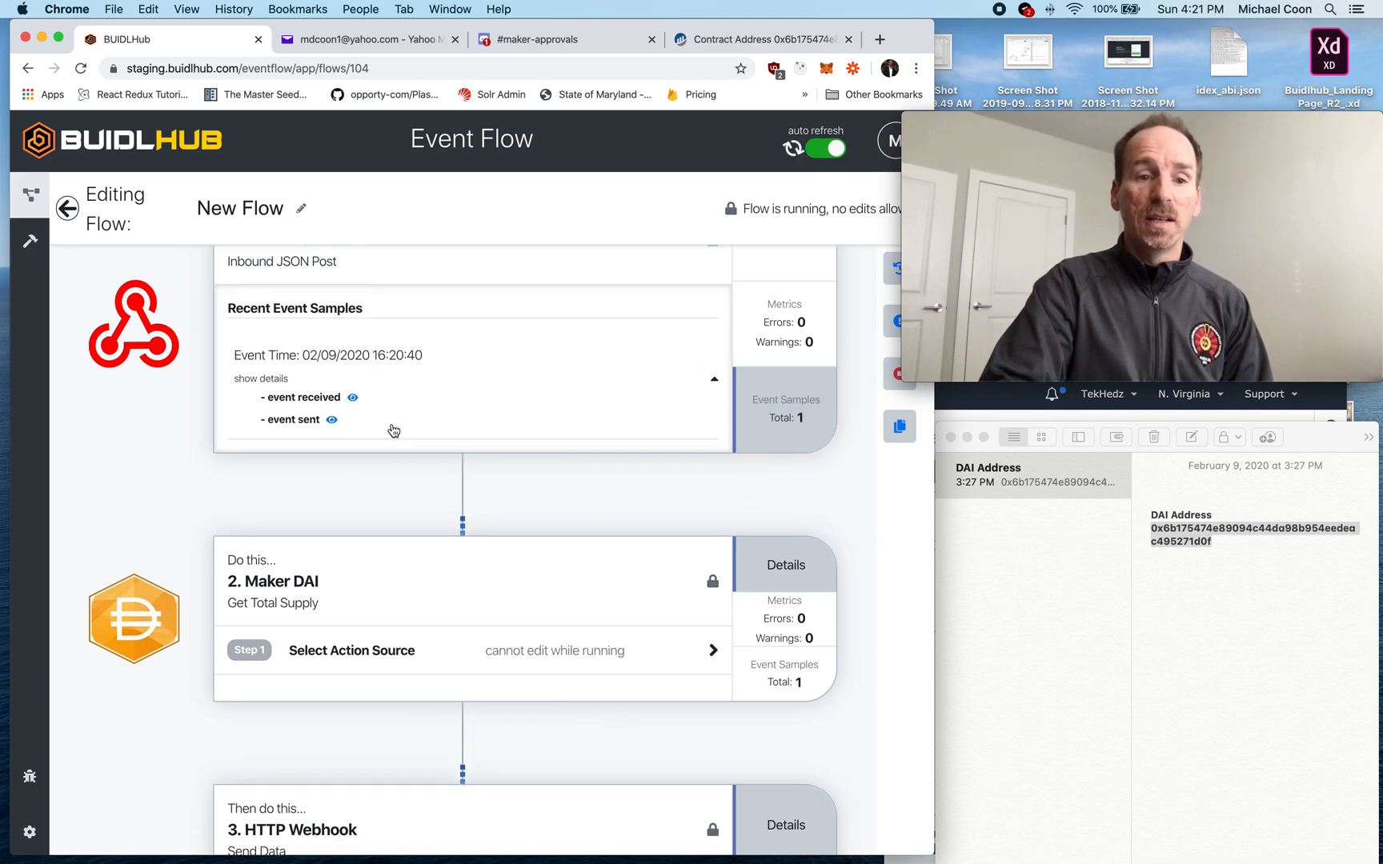
- Inspect the ownerAddress in the trigger sample's received event data, and view the sample's sent event data
click(352, 395)
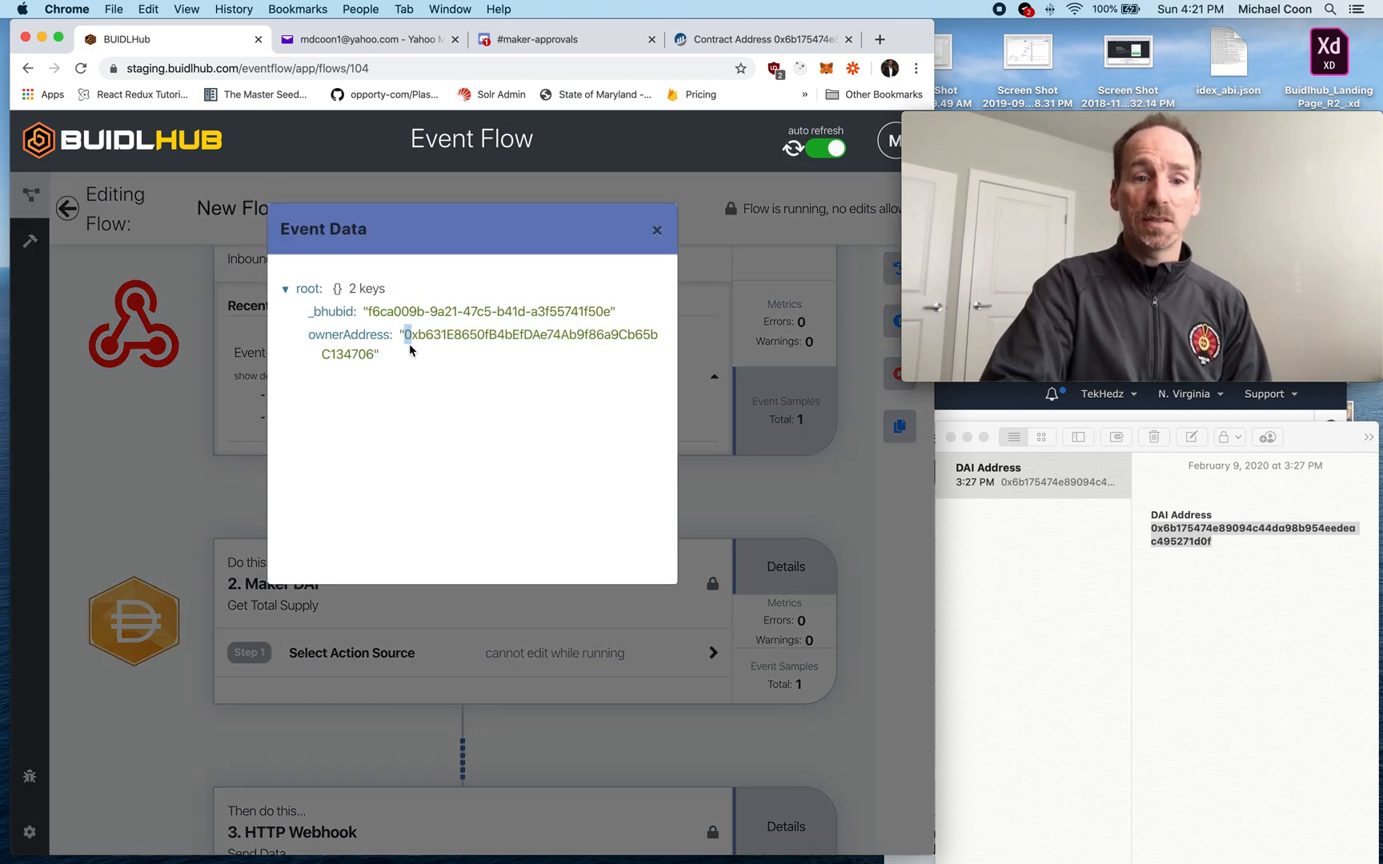
double_click(416, 344)
click(382, 338)
drag(304, 337, 412, 370)
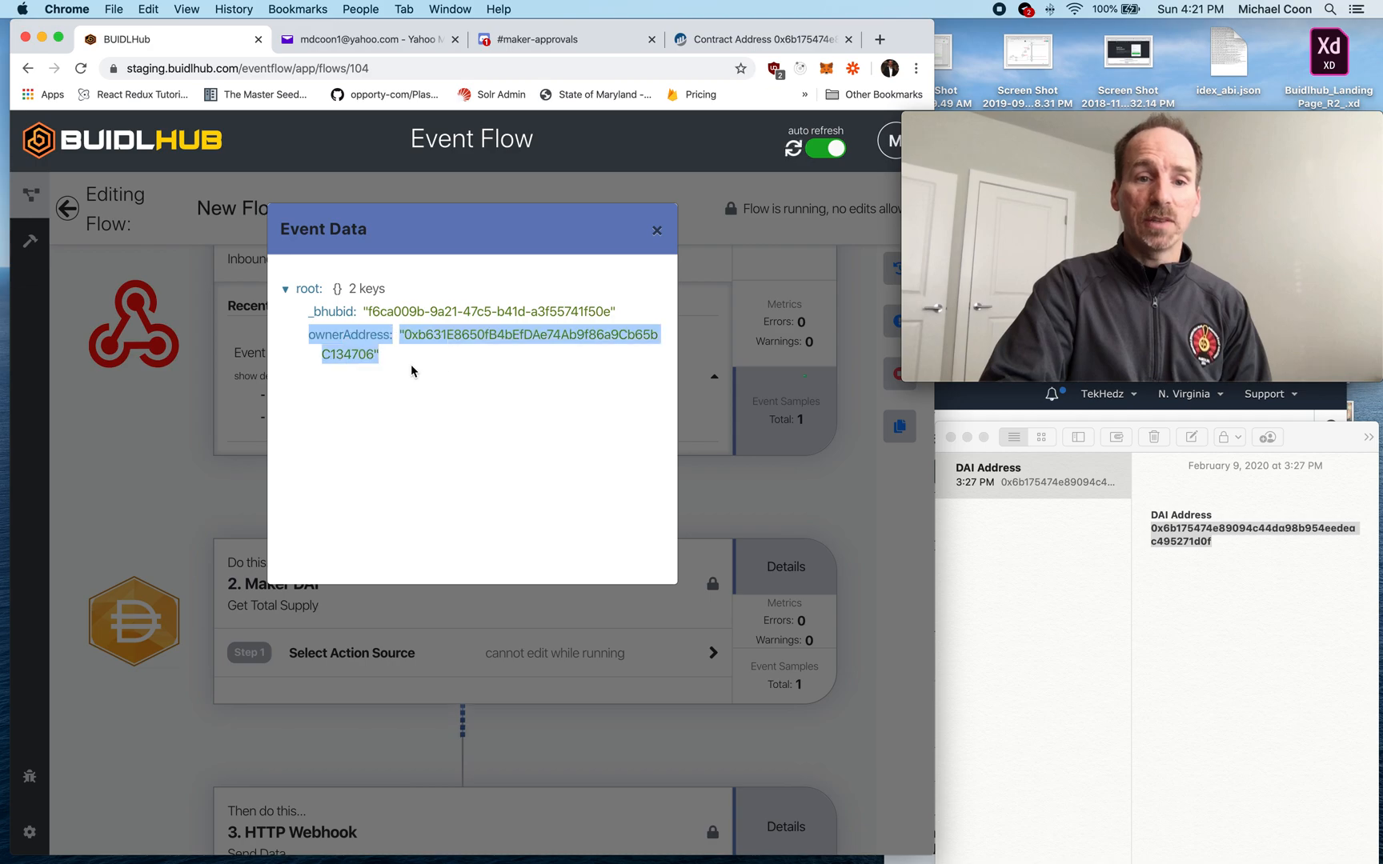
click(655, 240)
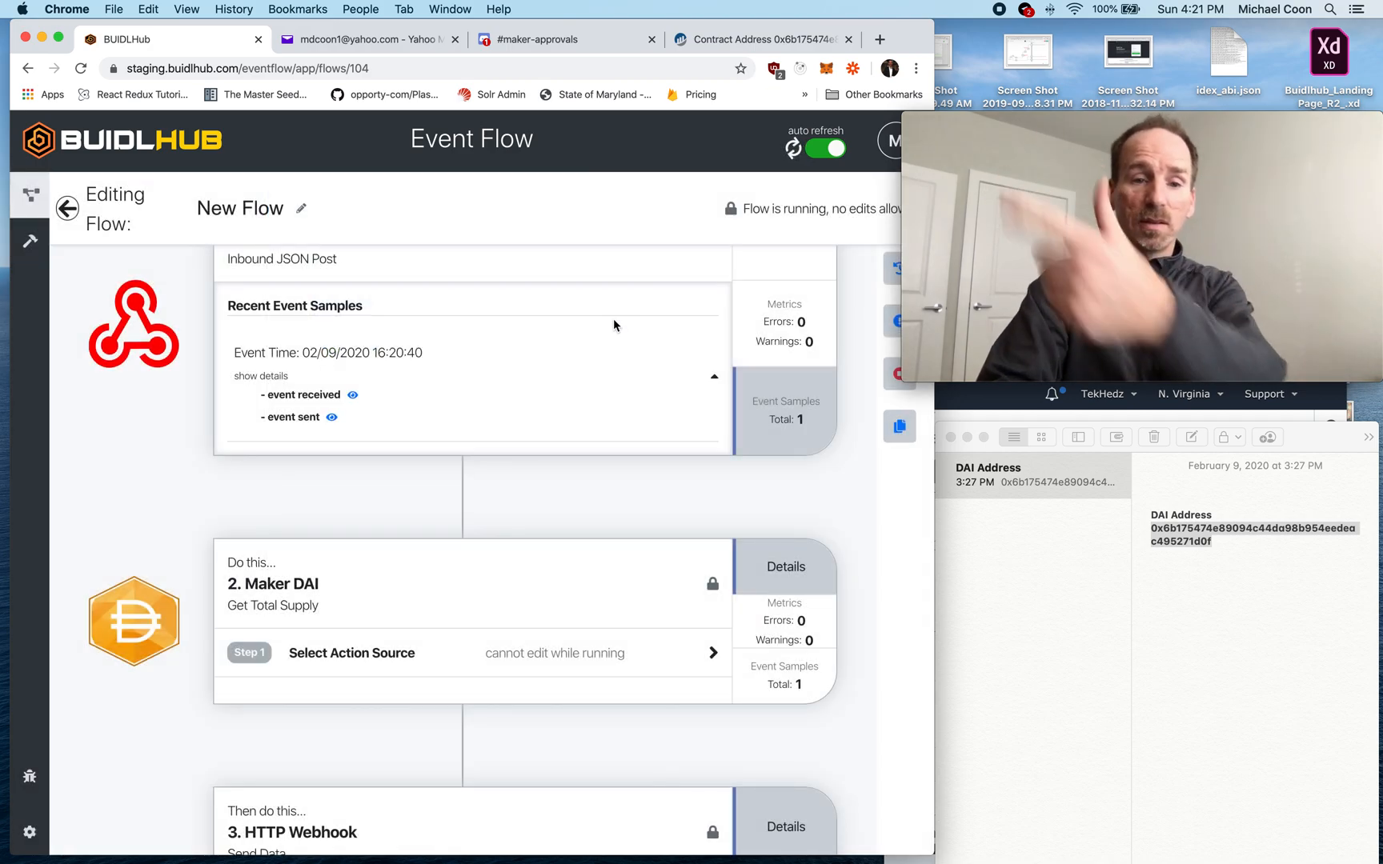
click(293, 418)
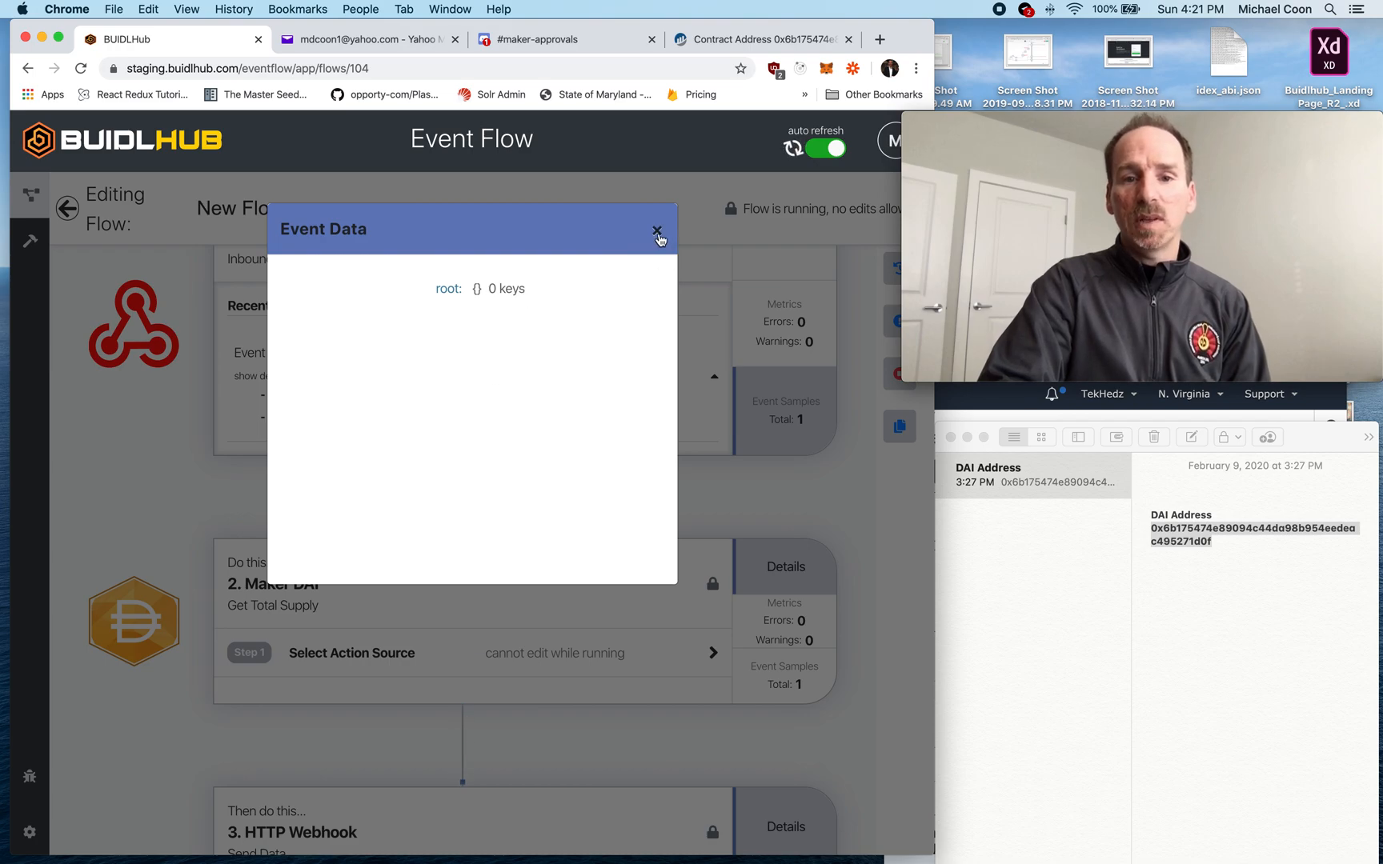
click(657, 234)
- Expand the Maker DAI action's recent event sample and inspect the contractCallResult in its event data
scroll(517, 505, down, 5)
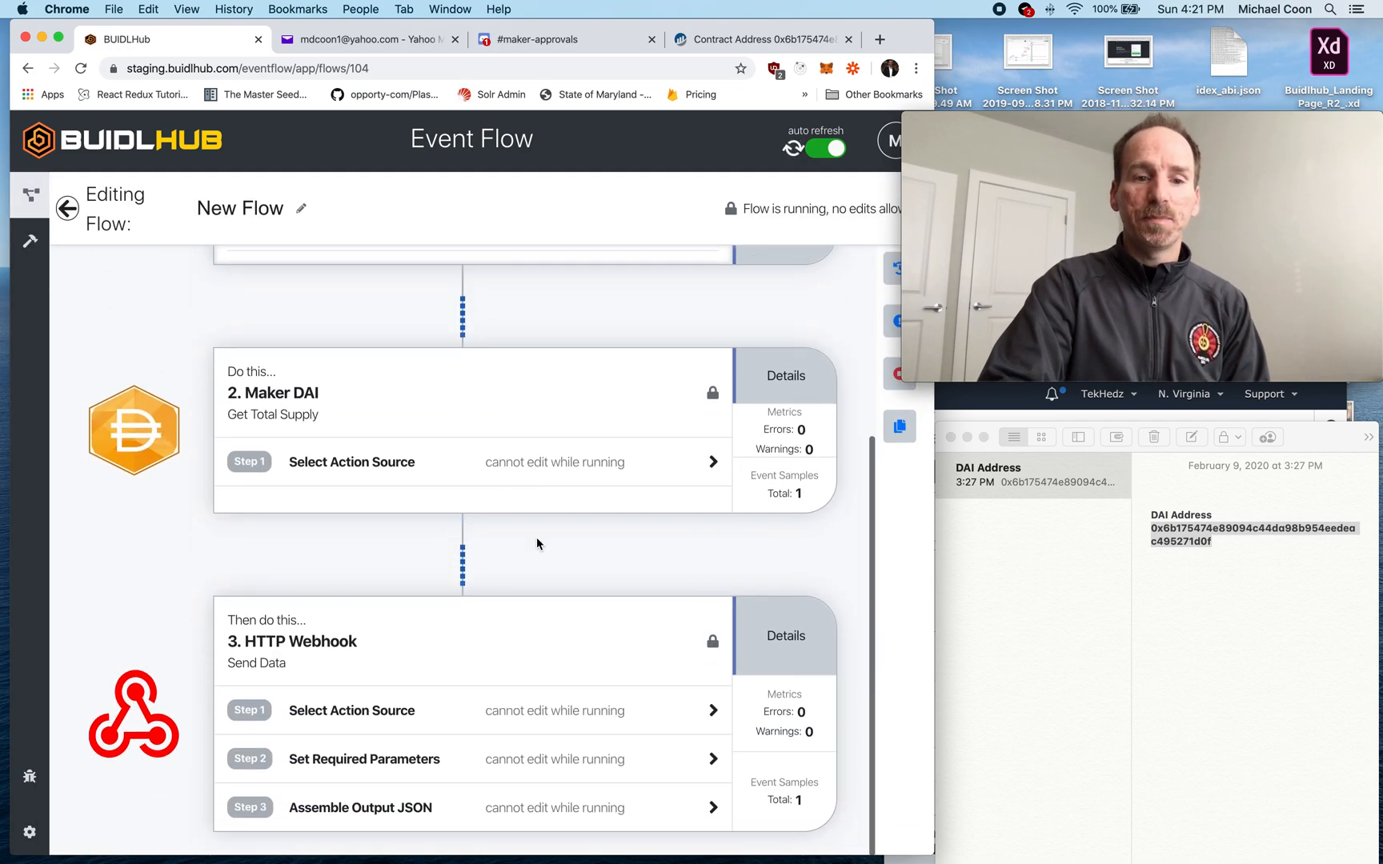
scroll(588, 534, down, 1)
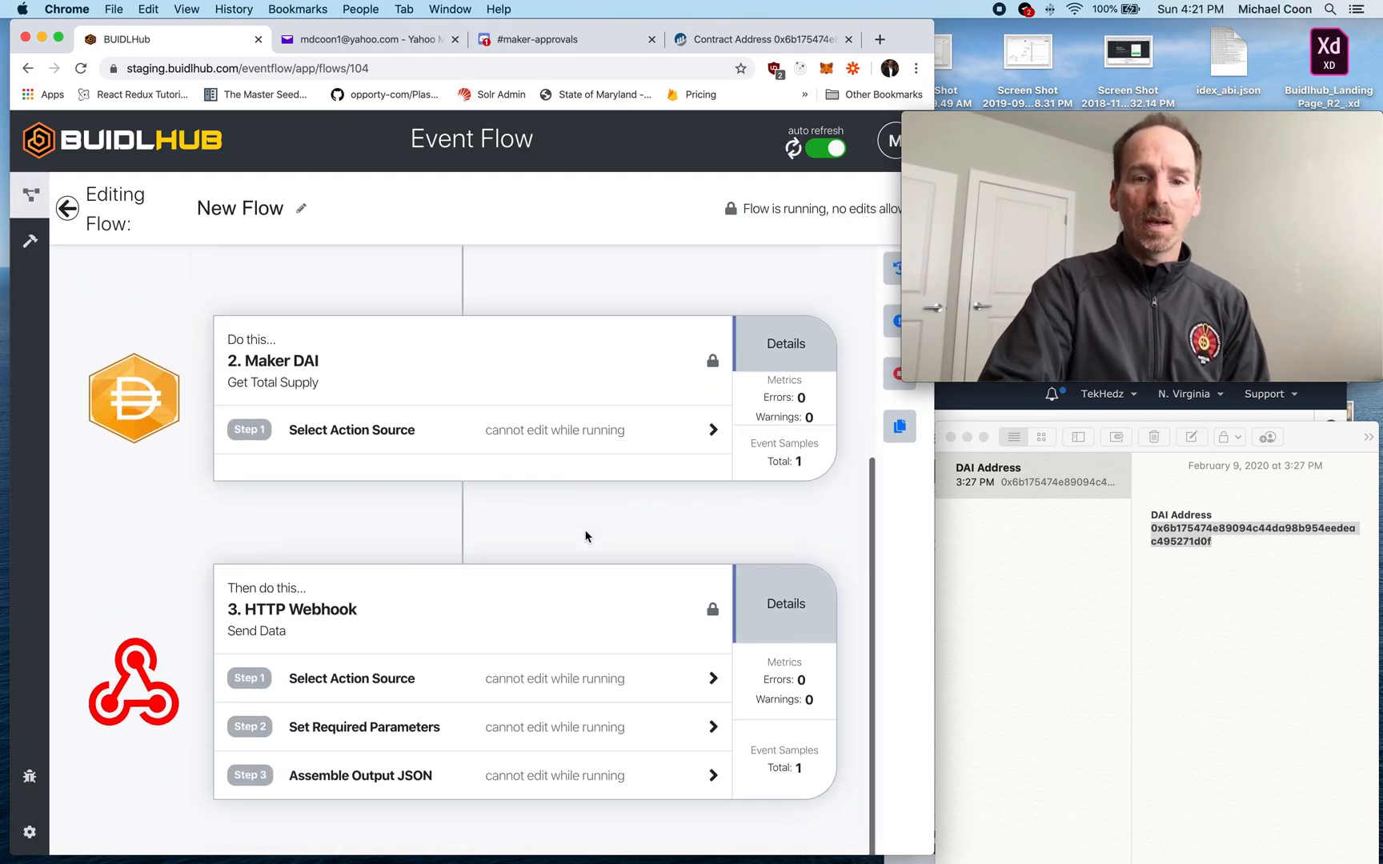
click(781, 456)
click(278, 505)
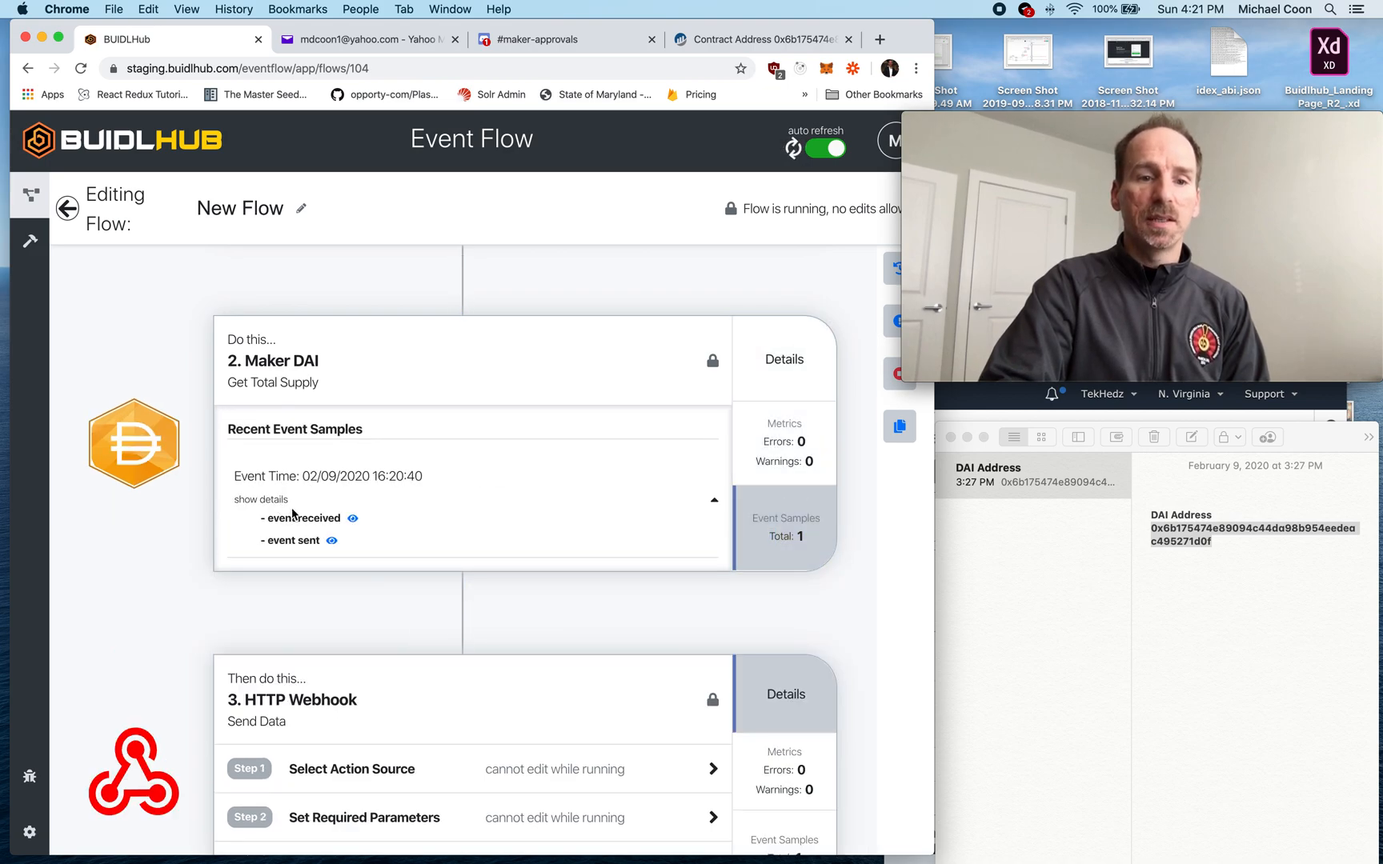
click(352, 517)
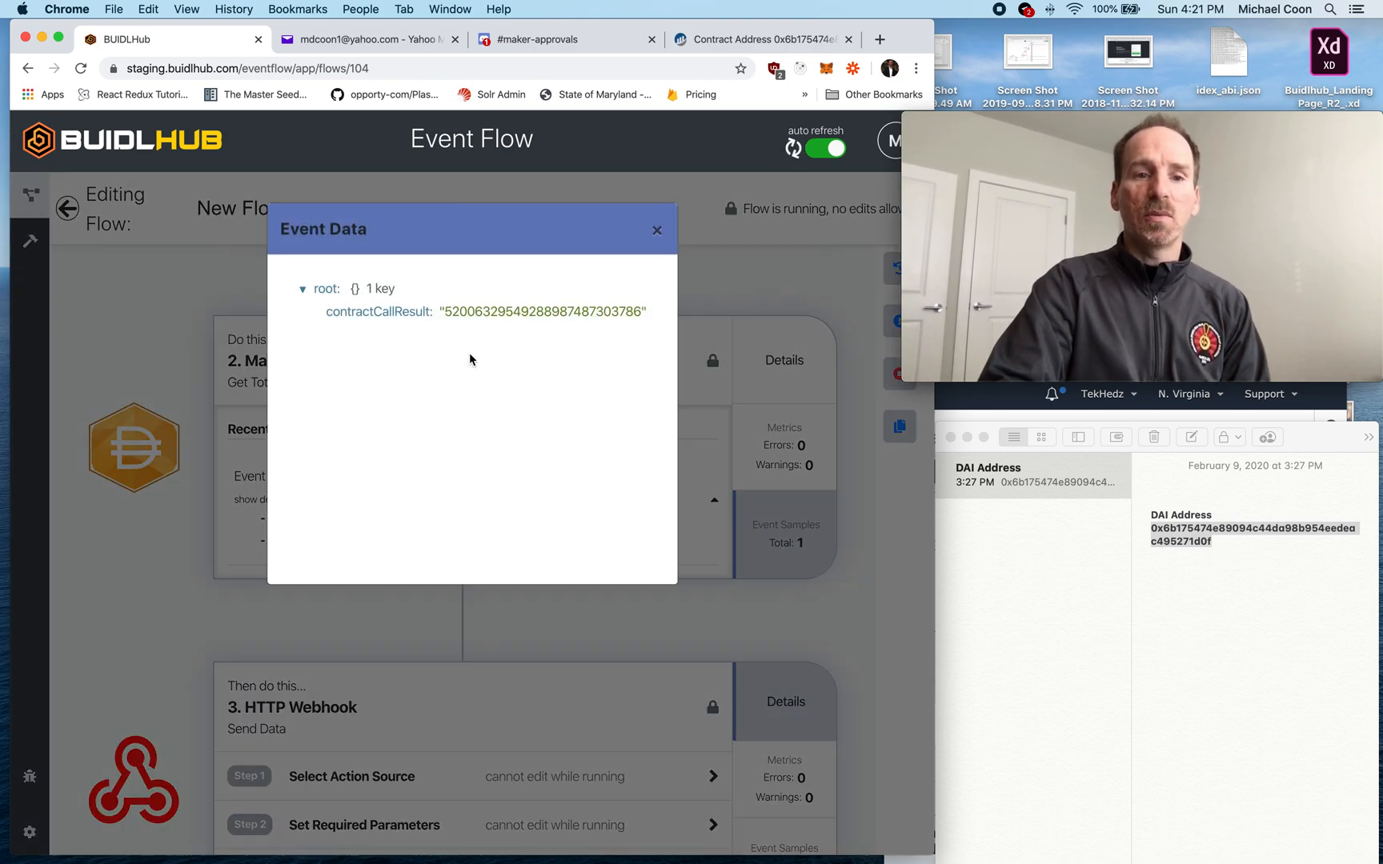
drag(447, 310, 638, 312)
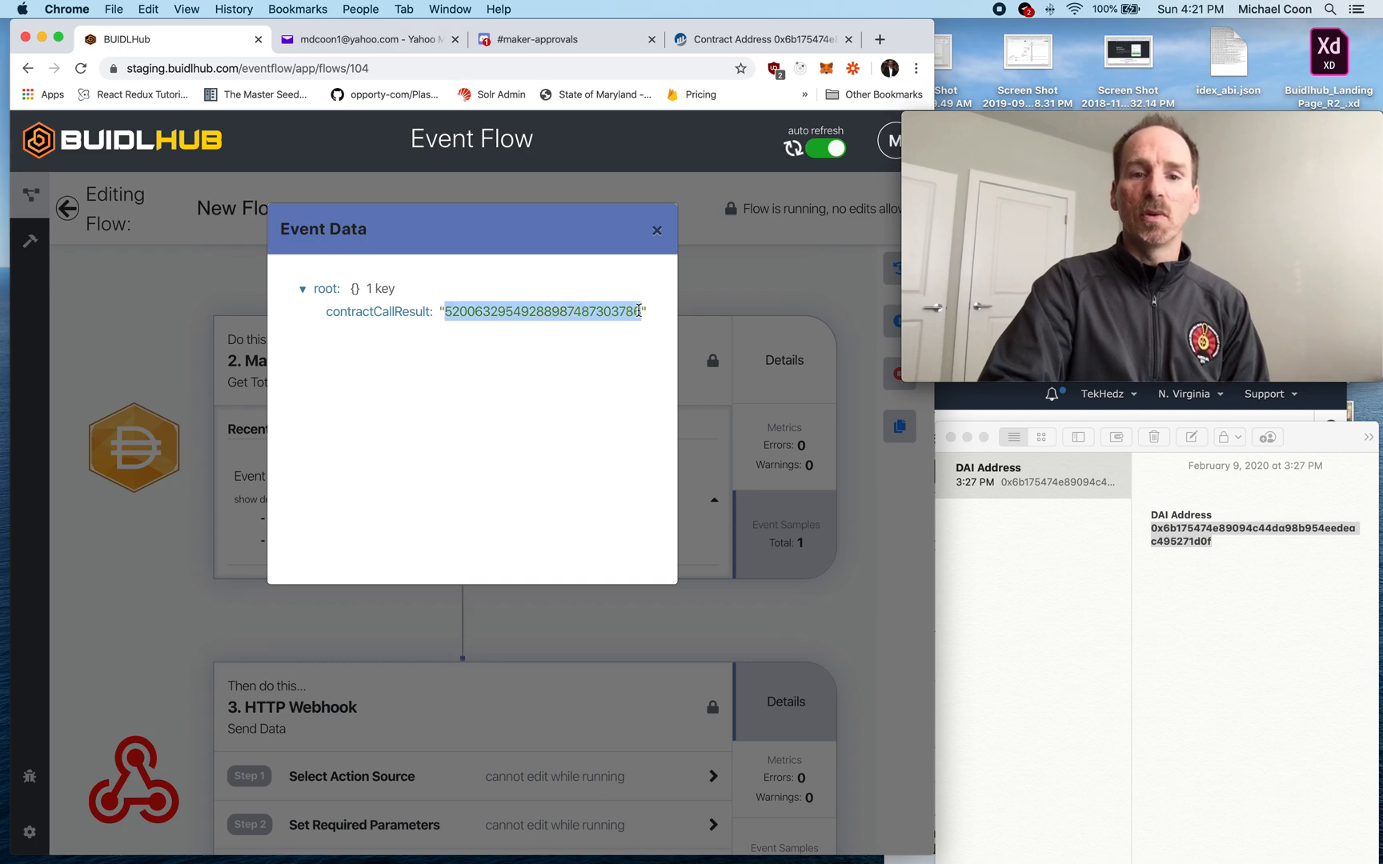
click(657, 231)
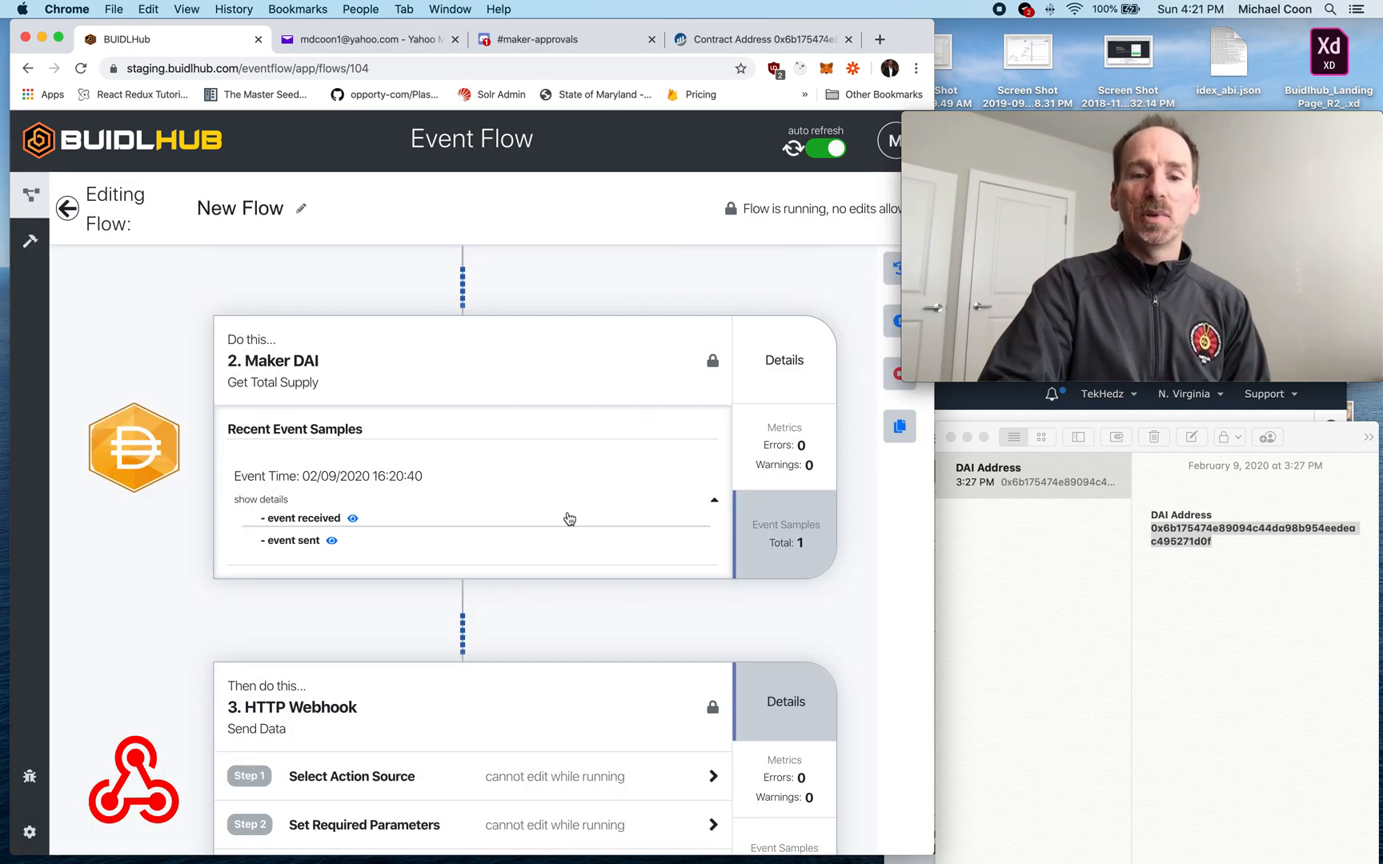
- Expand the final HTTP Webhook action's recent event sample, inspect its contractCallResult, and check one more event data entry
scroll(560, 516, down, 2)
scroll(469, 586, down, 1)
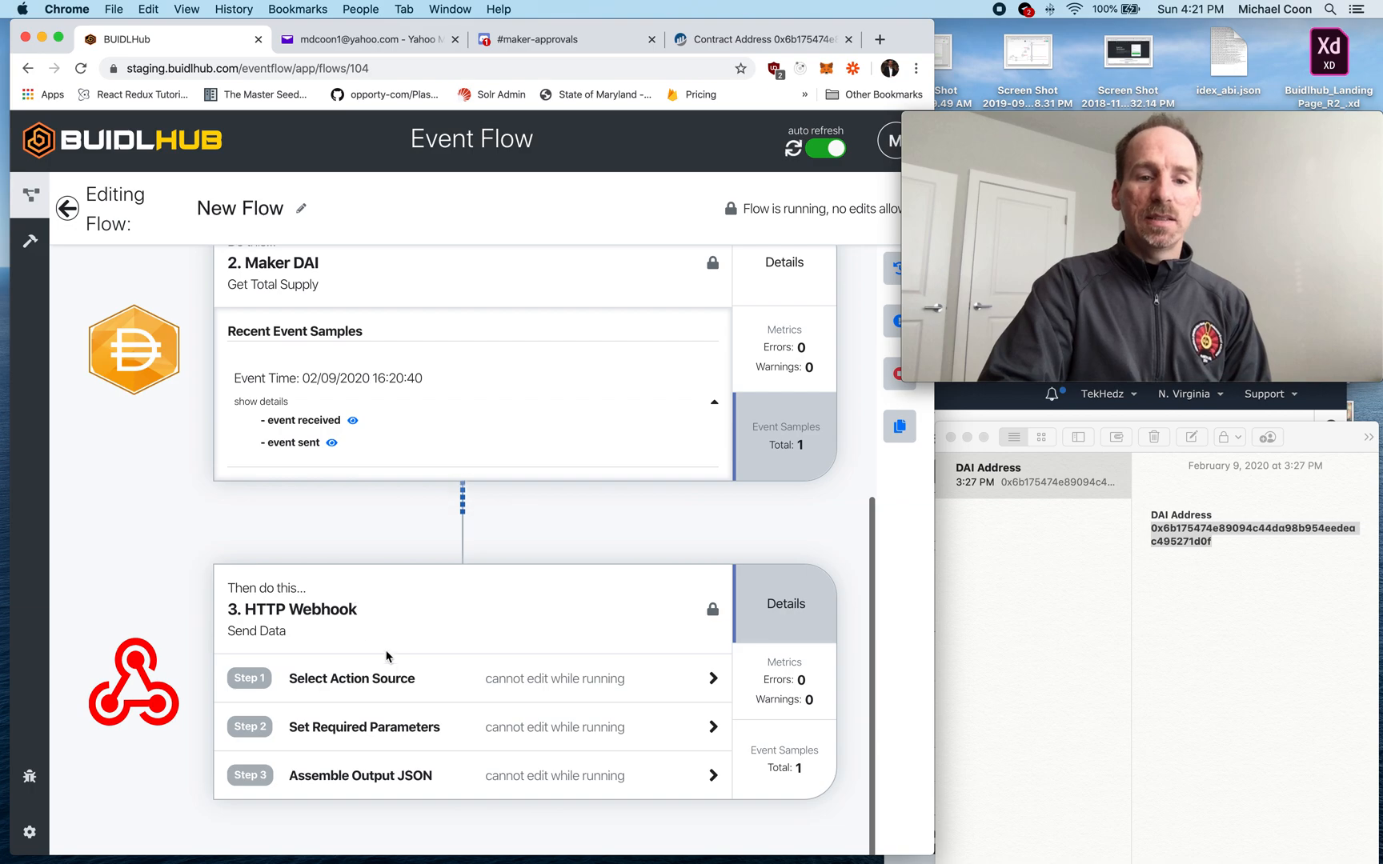
click(765, 752)
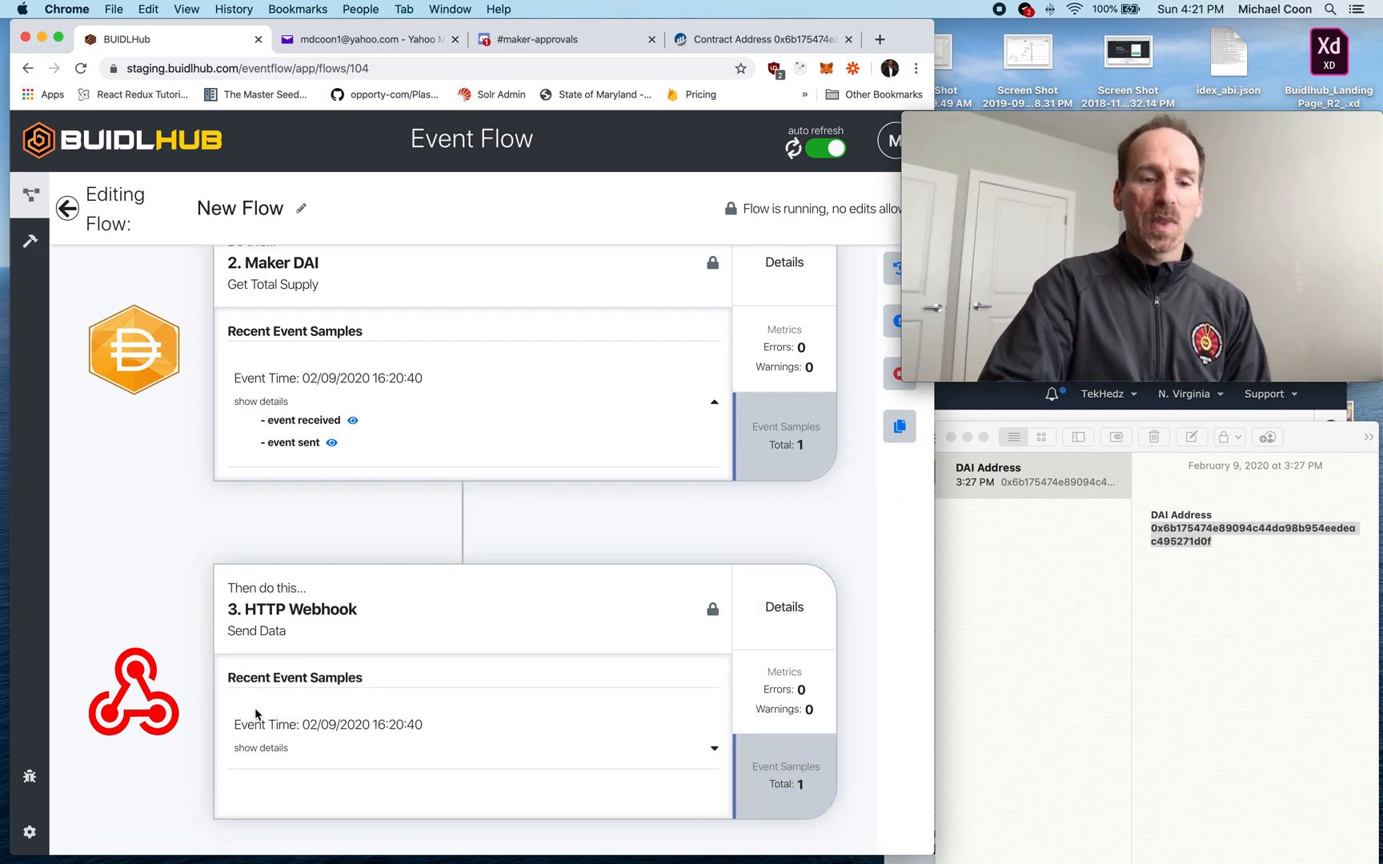
click(289, 753)
scroll(308, 740, down, 1)
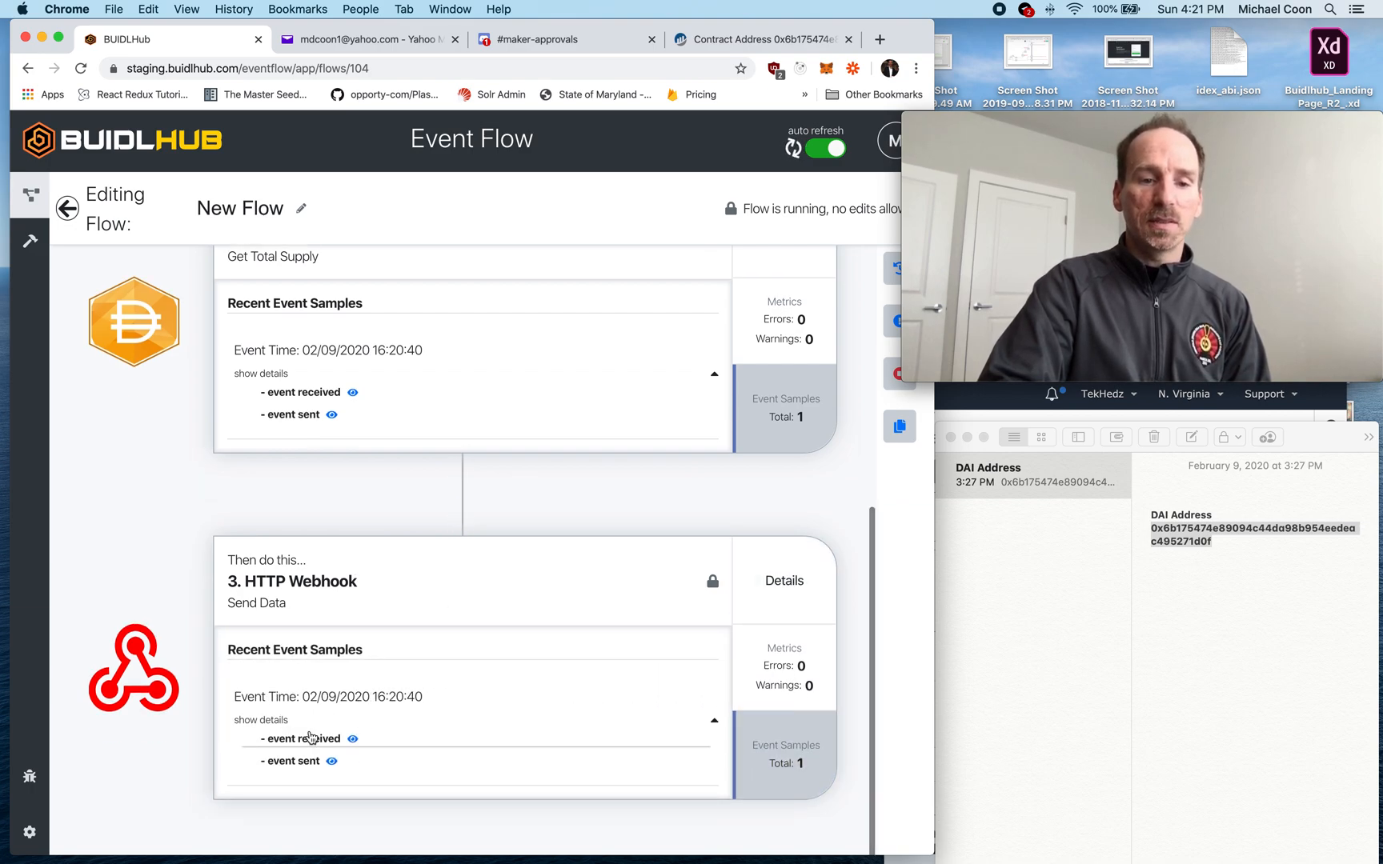
click(352, 739)
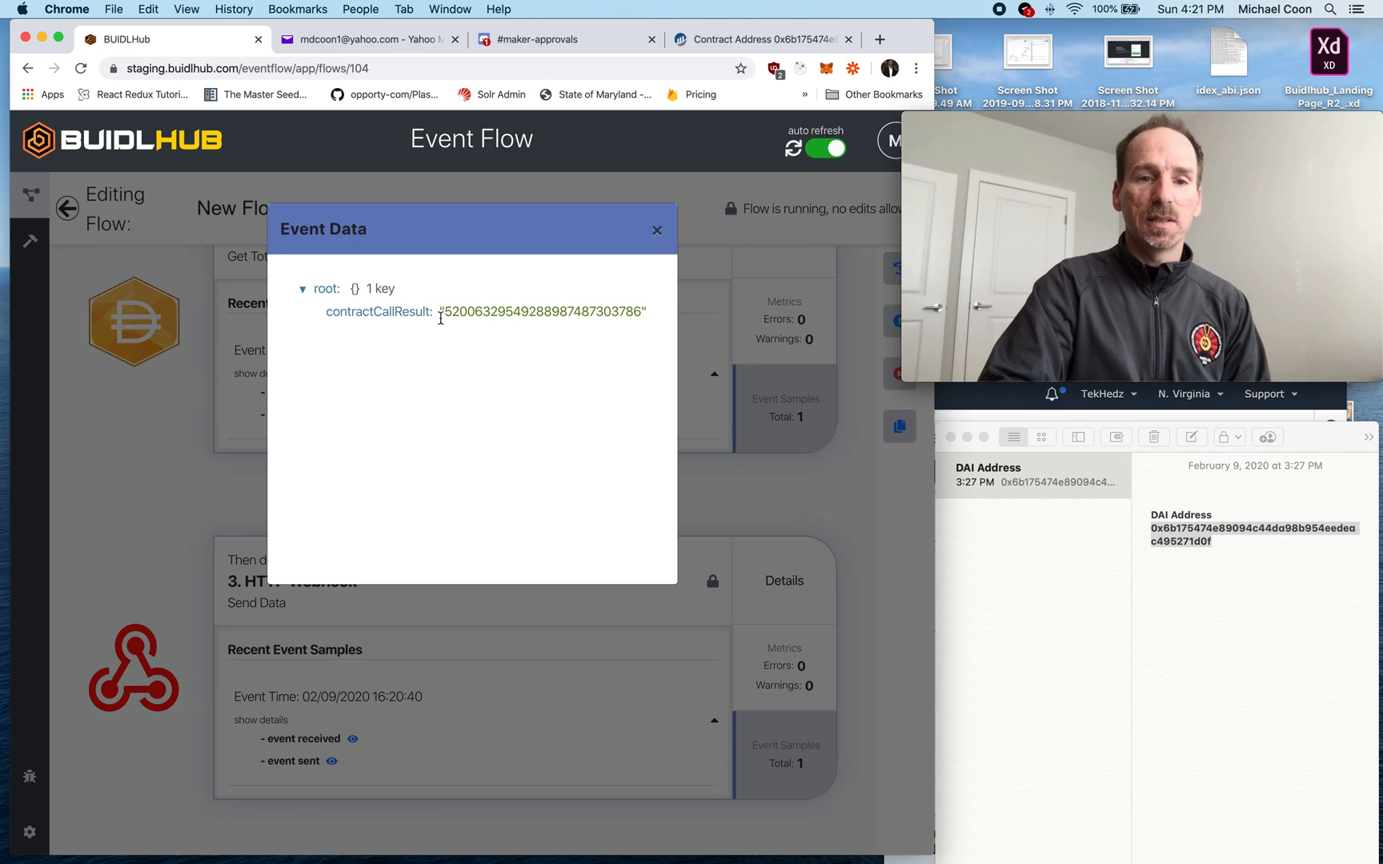
click(656, 236)
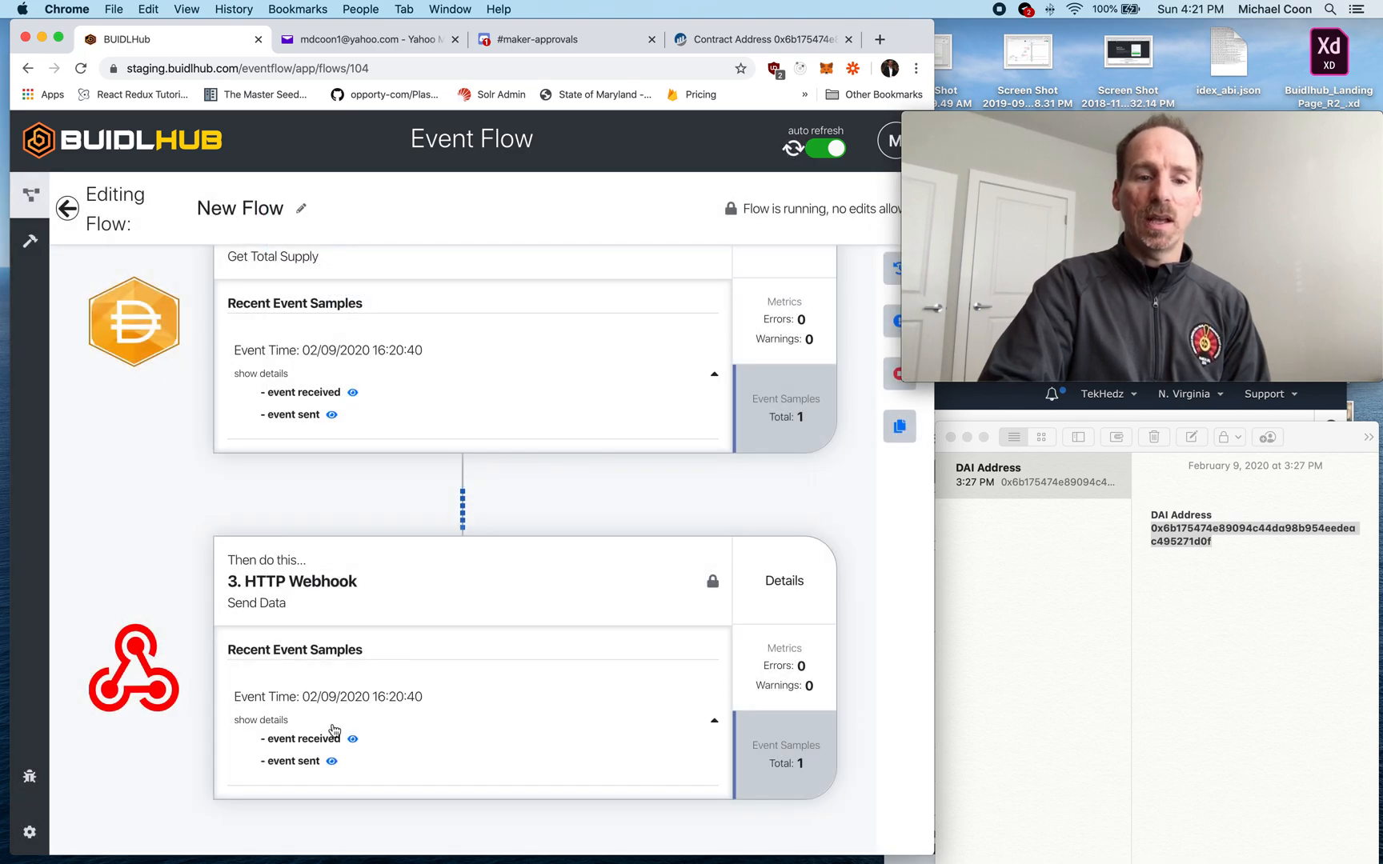
click(352, 392)
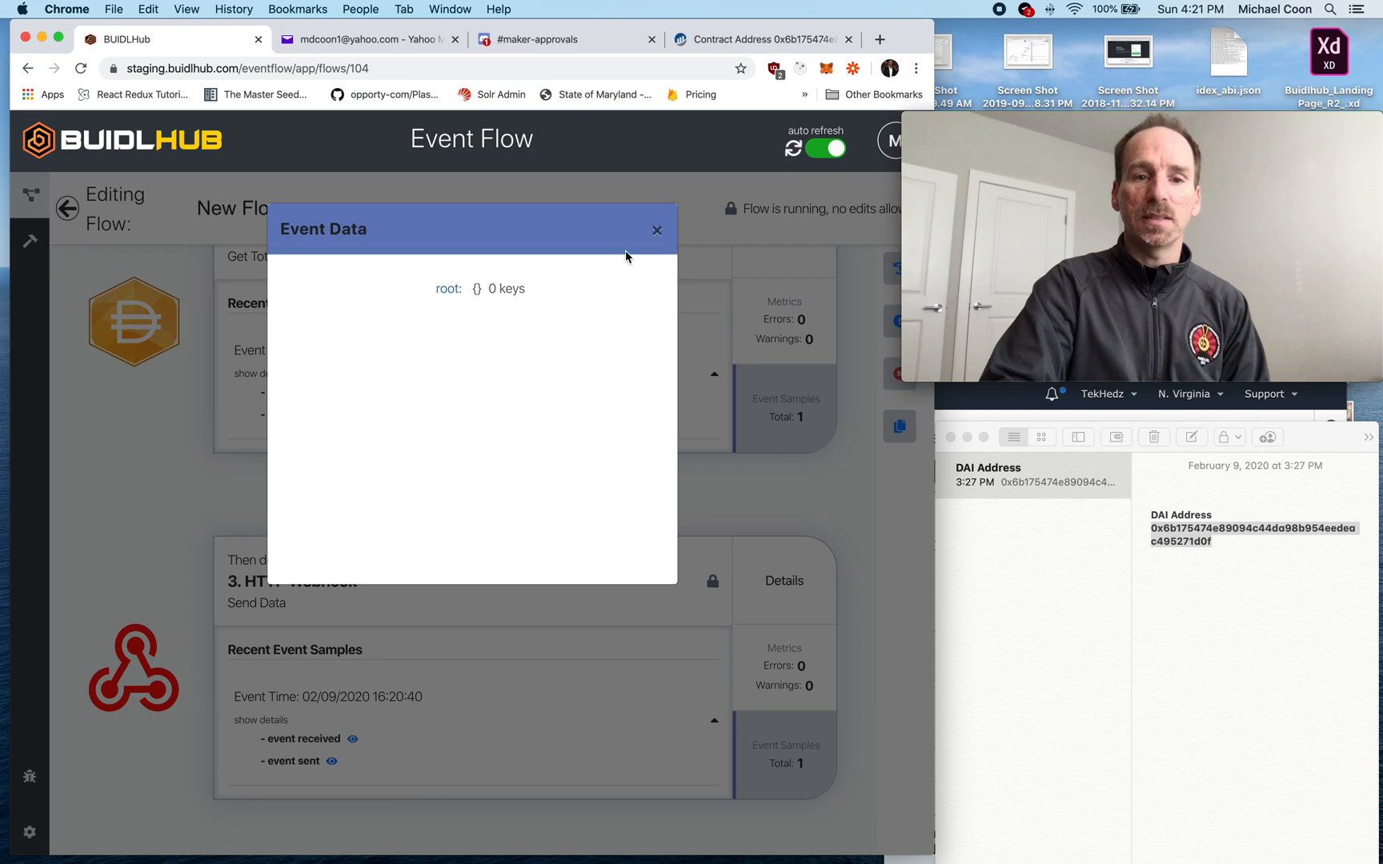
click(656, 234)
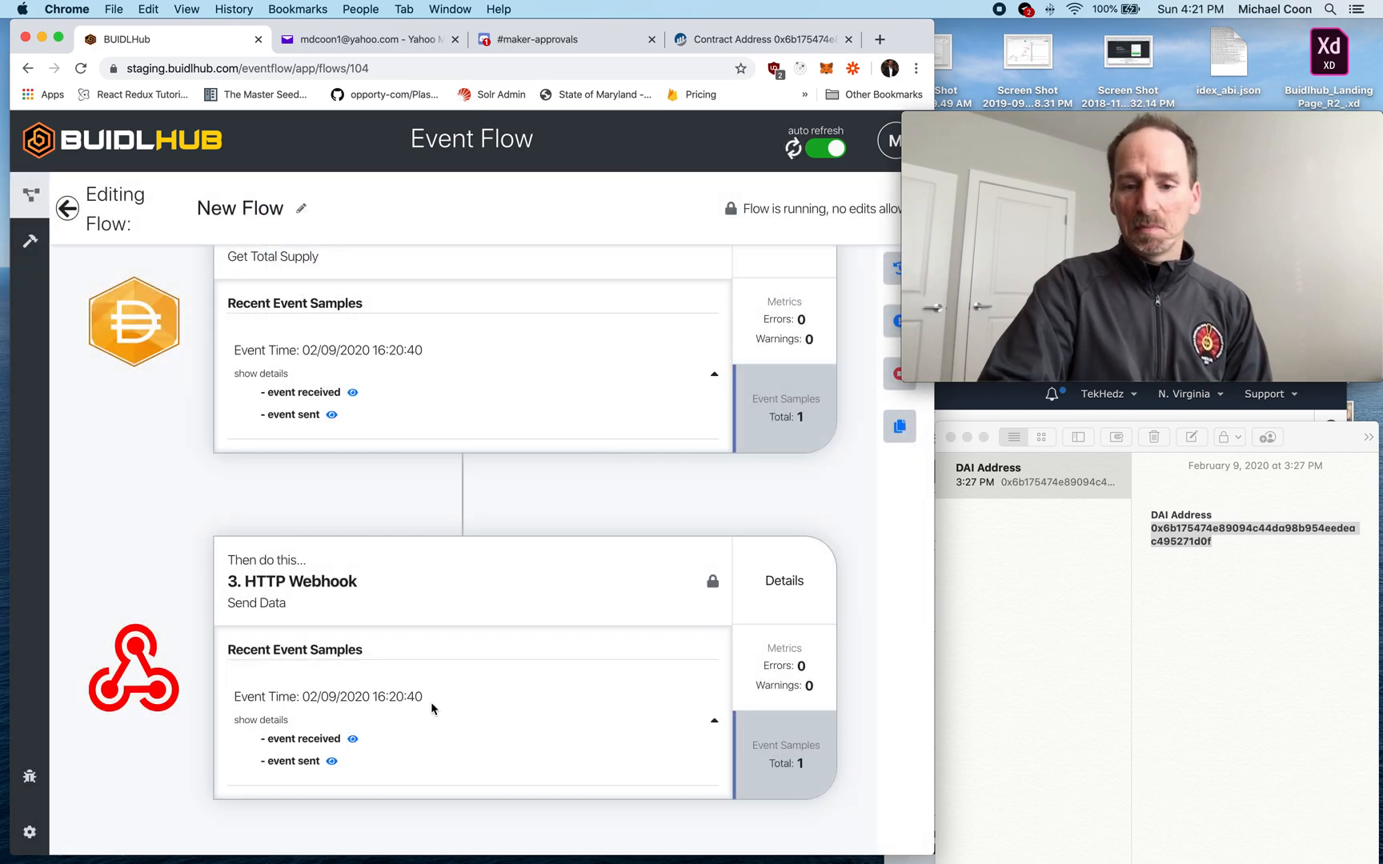
- Switch to Discord, examine the newest total supply message in the maker-approvals channel, and return to BUIDLHub
click(576, 39)
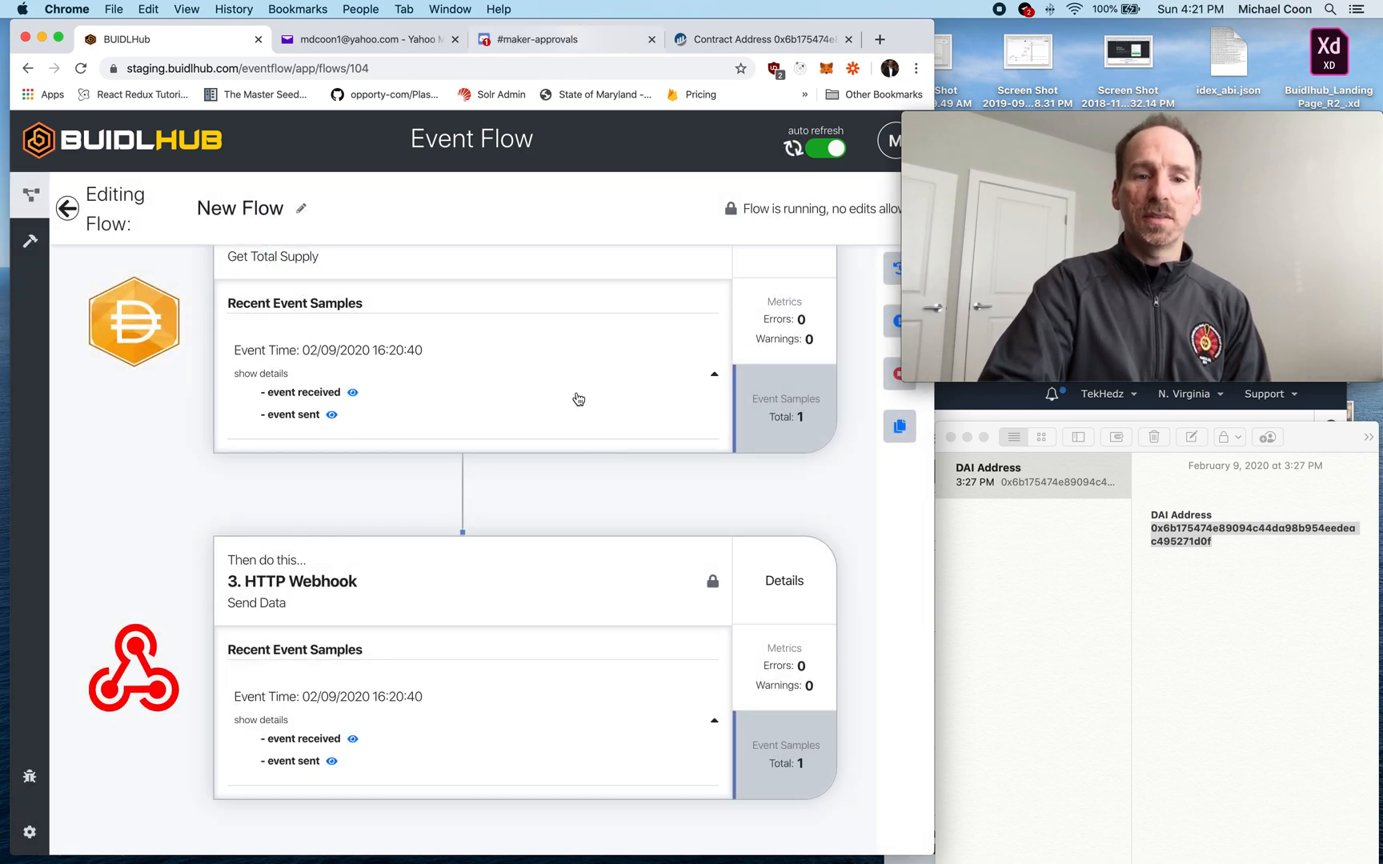
drag(362, 771, 544, 769)
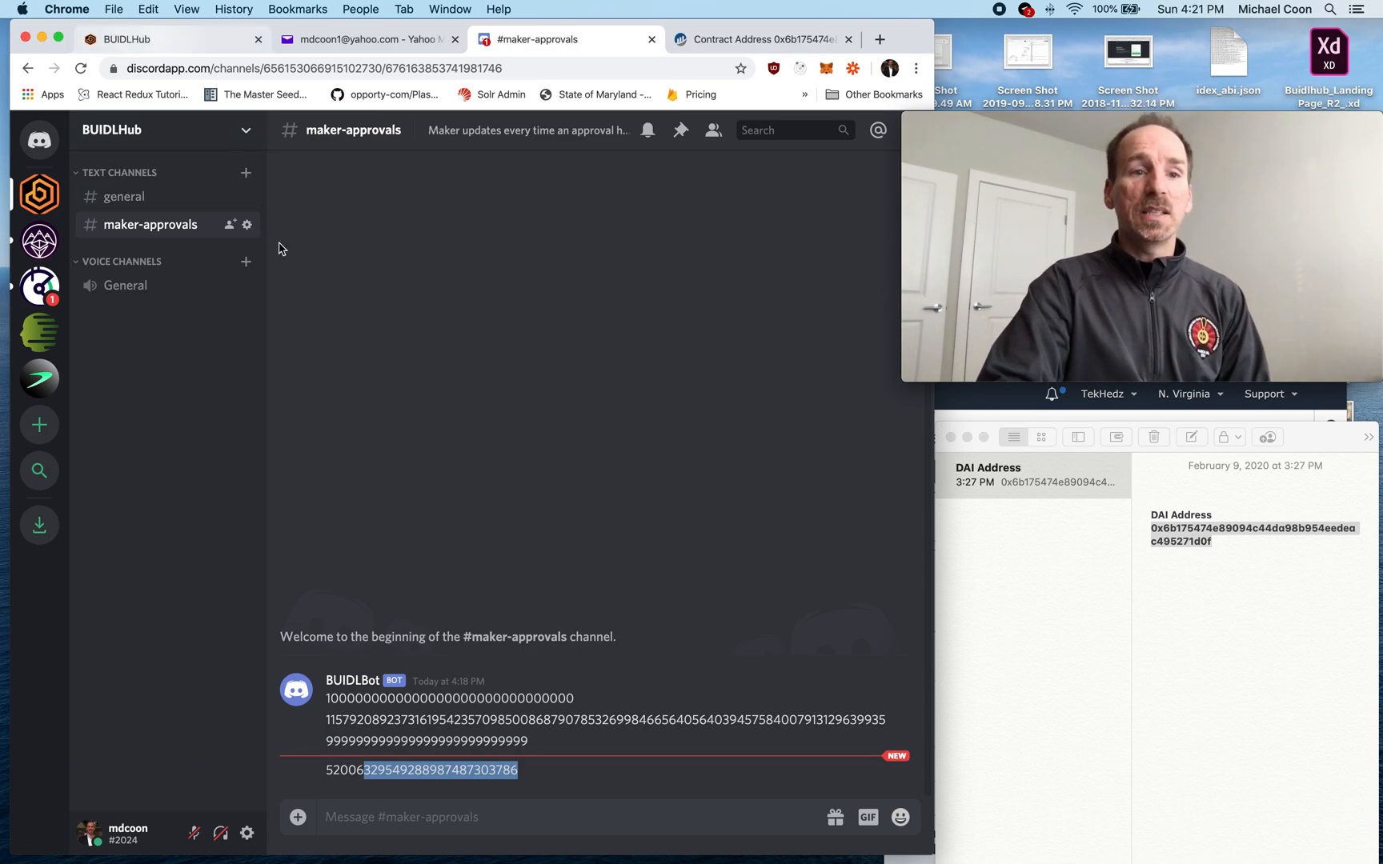
key(super+1)
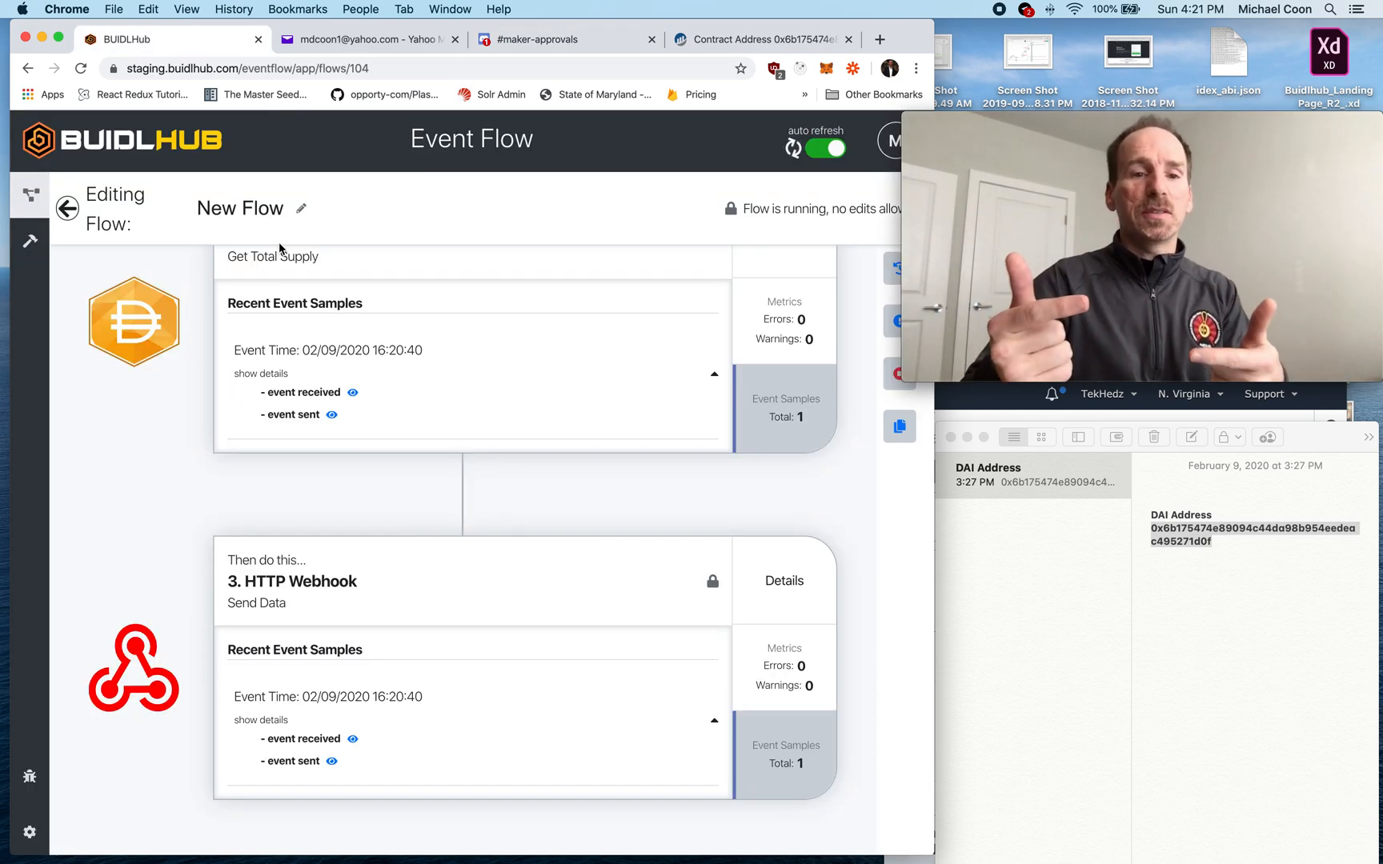